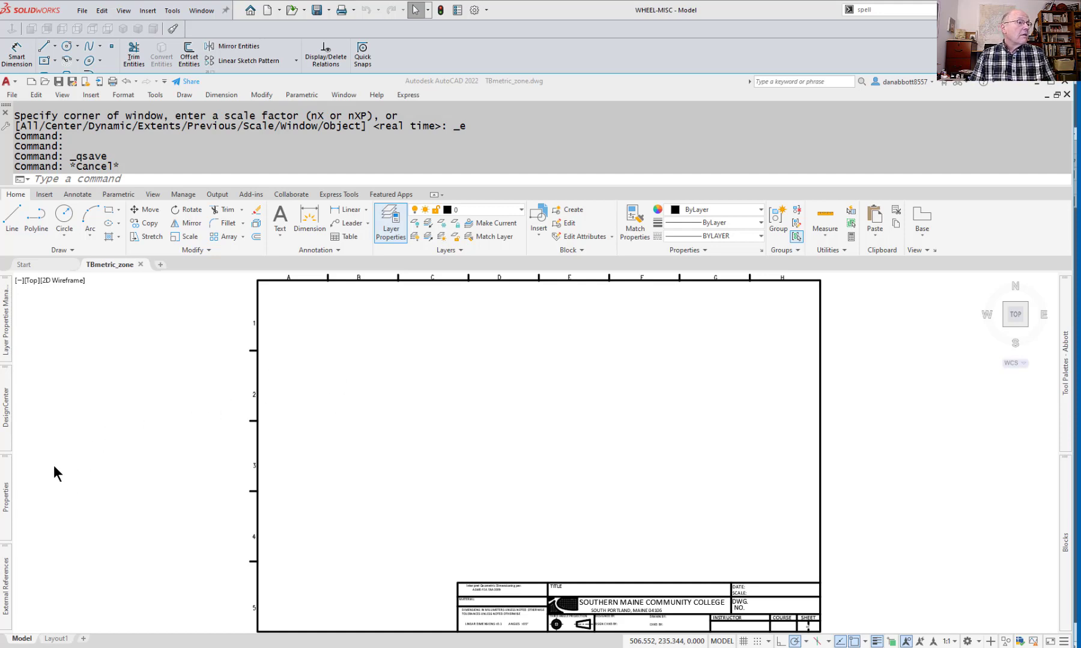
Step: Review the drawing's external references and layer list, and examine the title block's logo and text up close
{"action": "mouse_move", "coordinate": [5, 573]}
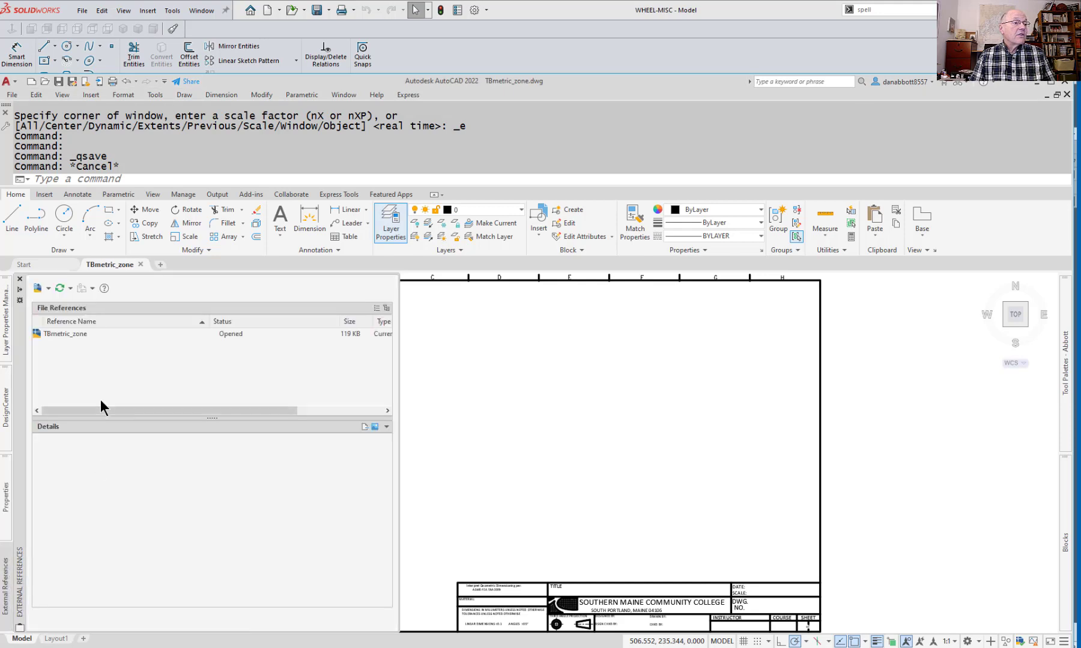
{"action": "mouse_move", "coordinate": [9, 345]}
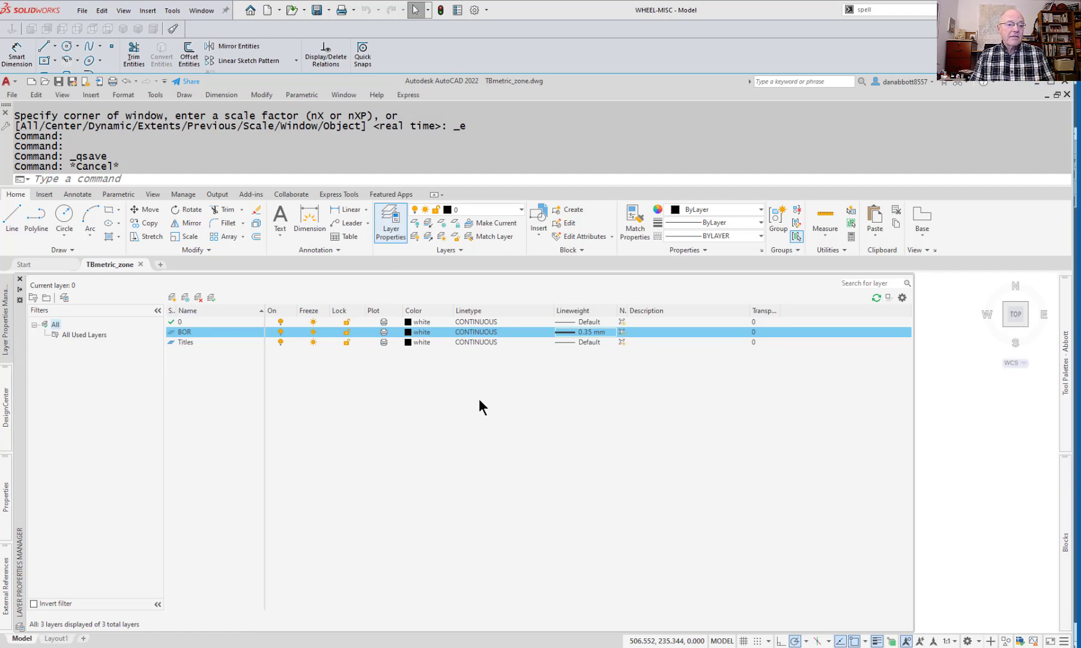
{"action": "left_click", "coordinate": [998, 462]}
{"action": "key", "text": "Escape"}
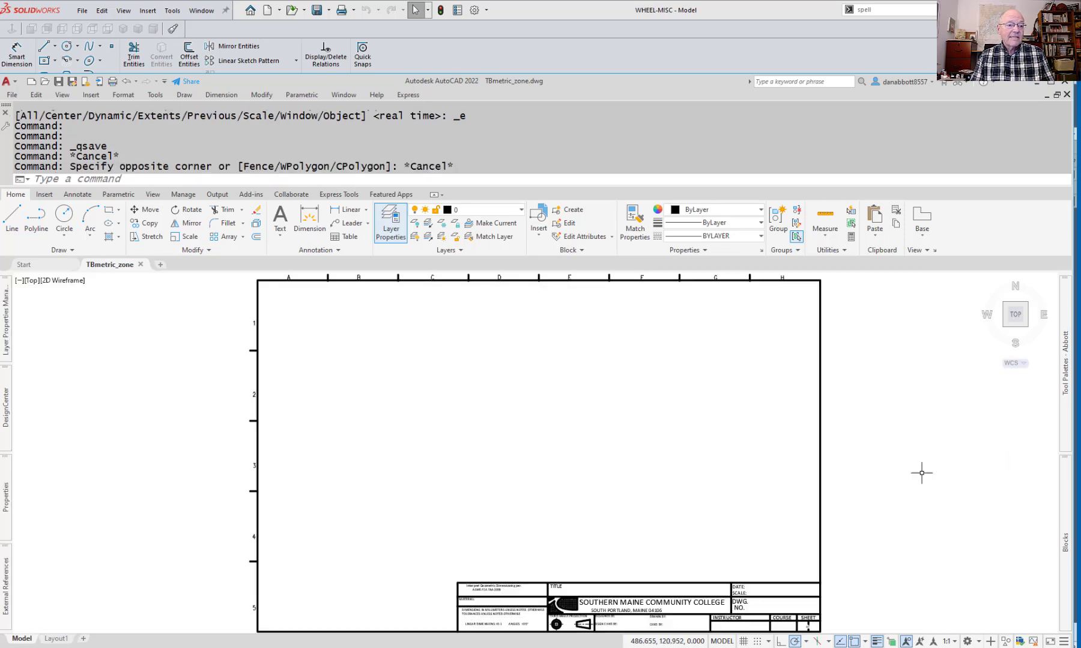
{"action": "scroll", "coordinate": [639, 565], "scroll_direction": "up", "scroll_amount": 5}
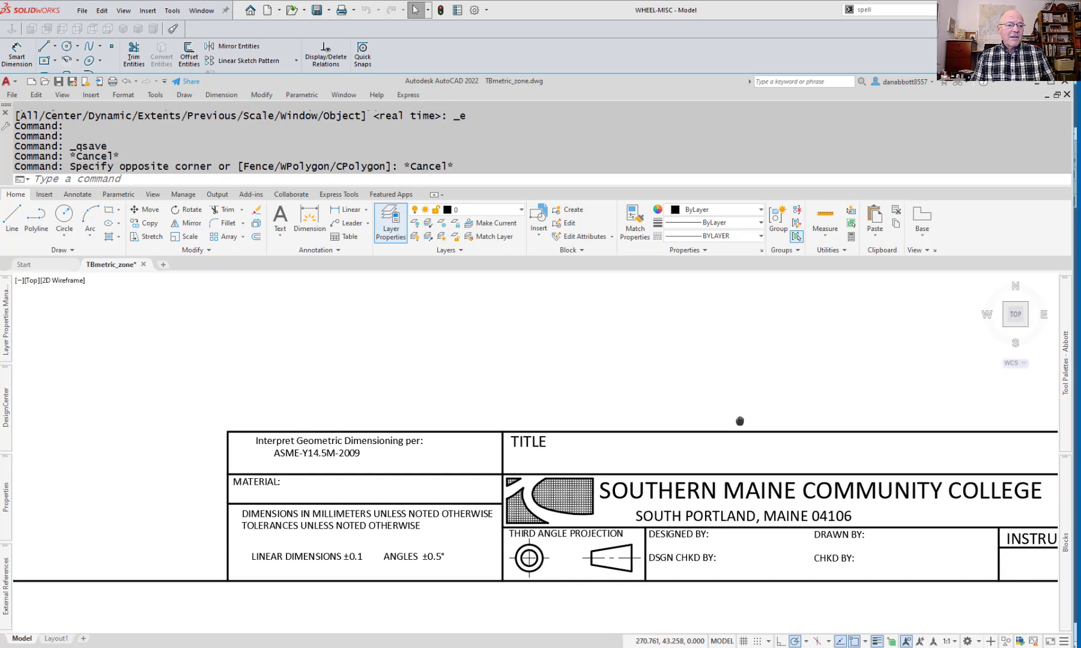
{"action": "scroll", "coordinate": [543, 518], "scroll_direction": "up", "scroll_amount": 7}
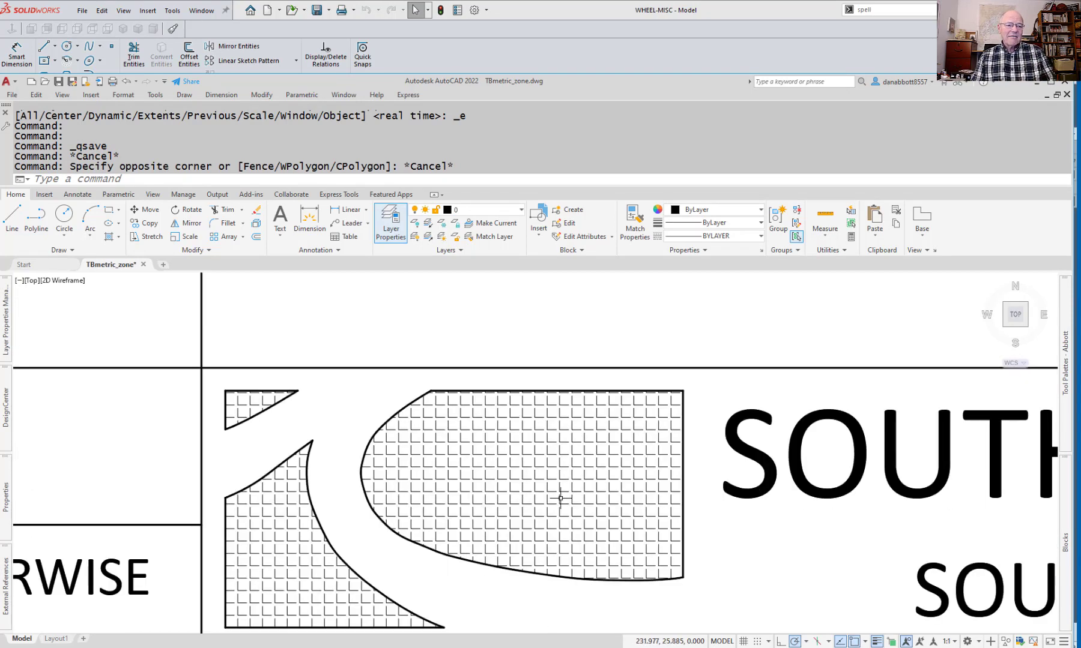
{"action": "scroll", "coordinate": [656, 540], "scroll_direction": "down", "scroll_amount": 8}
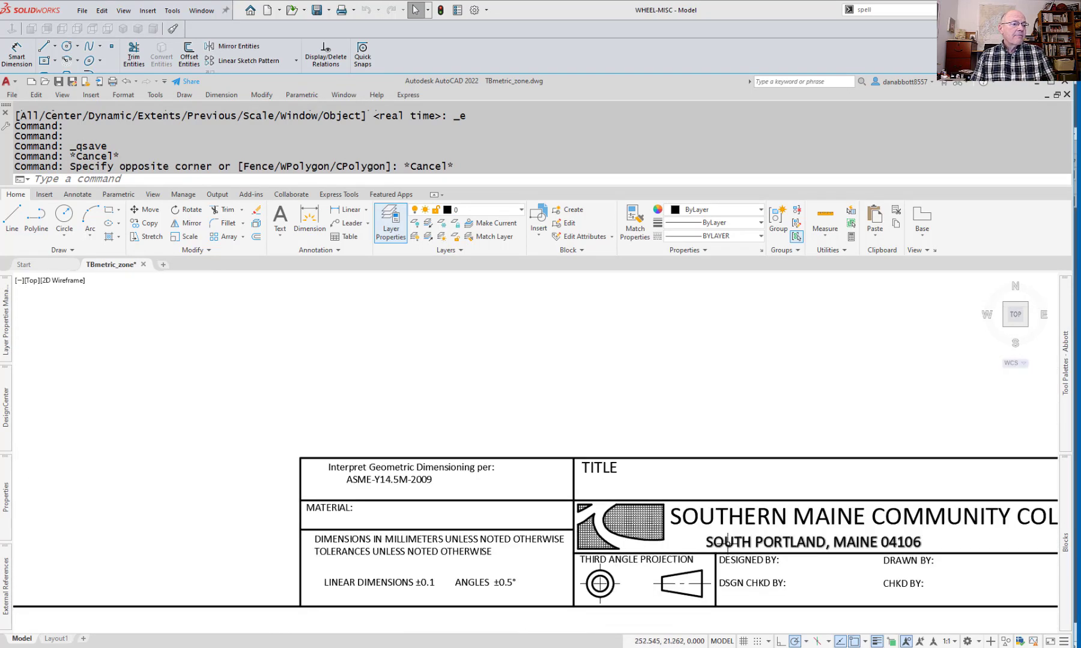
{"action": "scroll", "coordinate": [829, 543], "scroll_direction": "up", "scroll_amount": 2}
{"action": "middle_click_drag", "start_coordinate": [829, 543], "coordinate": [670, 551]}
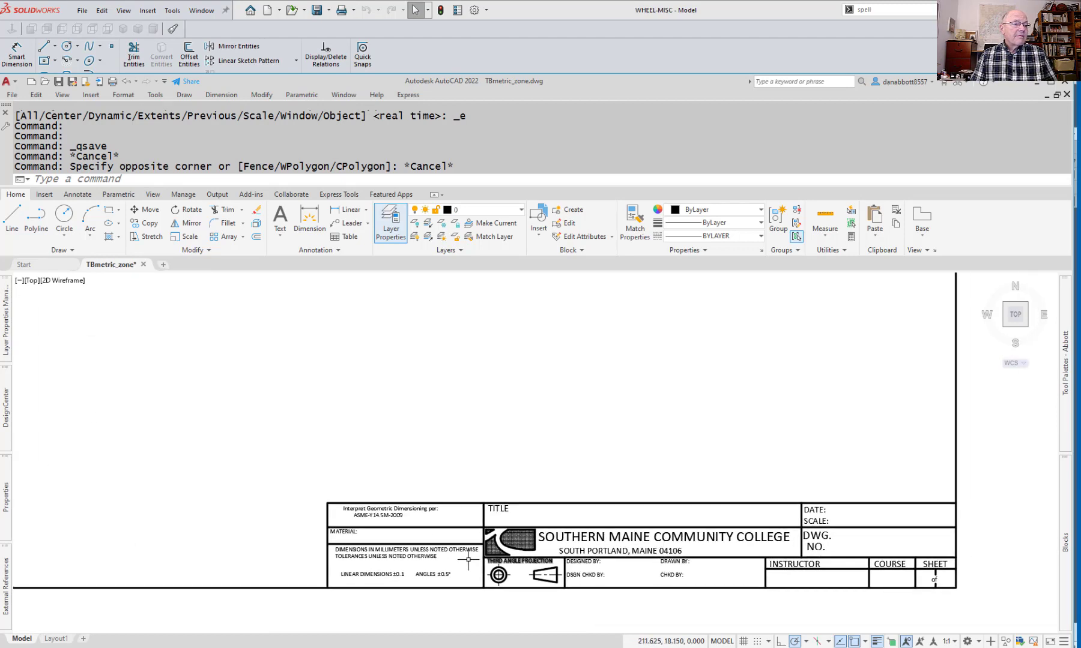
Step: Edit the geometric dimensioning standard note in the title block to read ASME-Y14.5M-2018
{"action": "scroll", "coordinate": [410, 524], "scroll_direction": "up", "scroll_amount": 3}
{"action": "scroll", "coordinate": [386, 498], "scroll_direction": "up", "scroll_amount": 3}
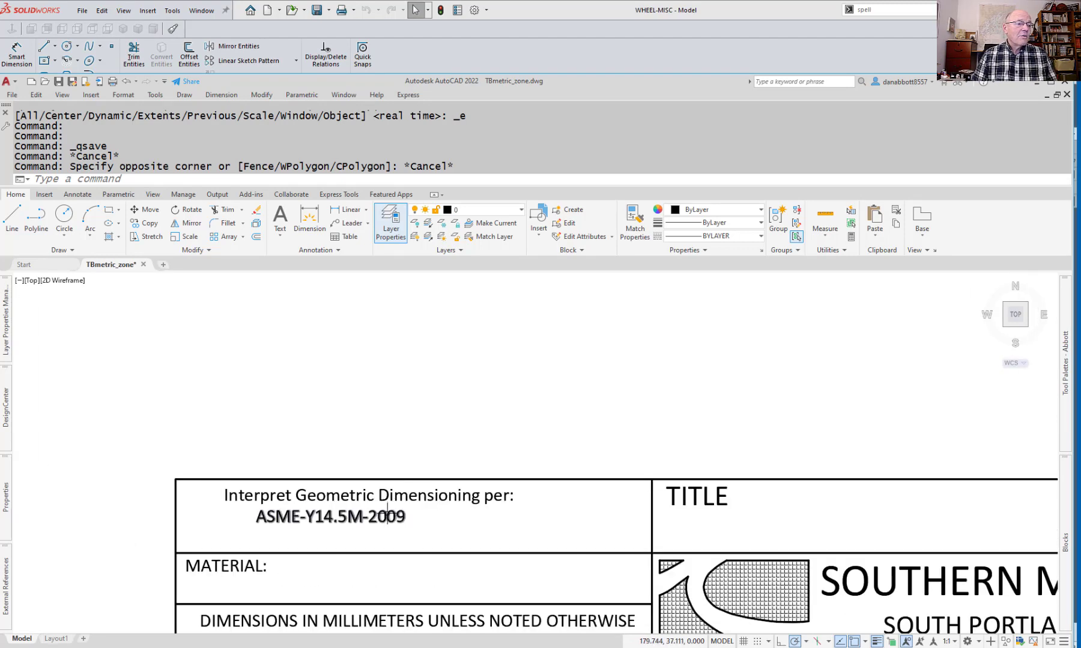
{"action": "left_click", "coordinate": [384, 508]}
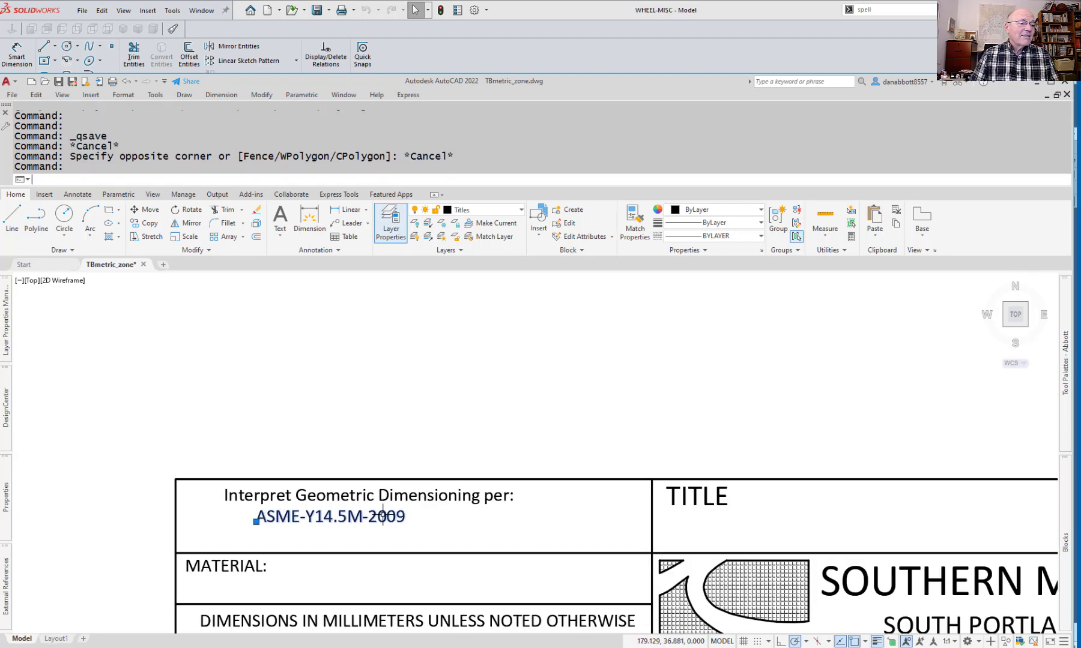
{"action": "key", "text": "Escape"}
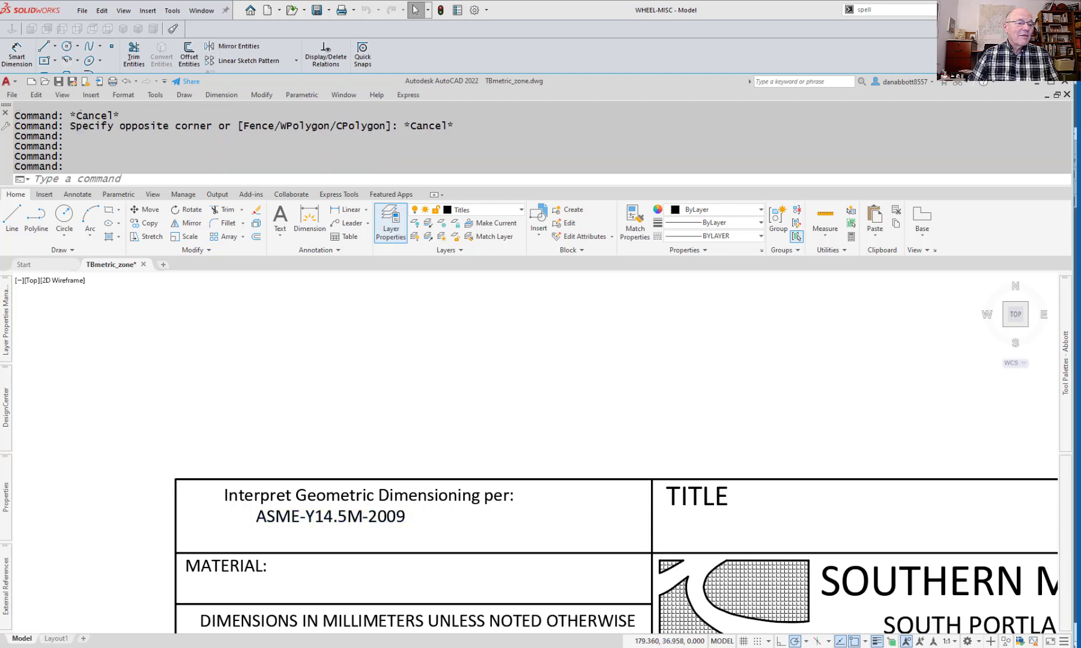
{"action": "double_click", "coordinate": [387, 516]}
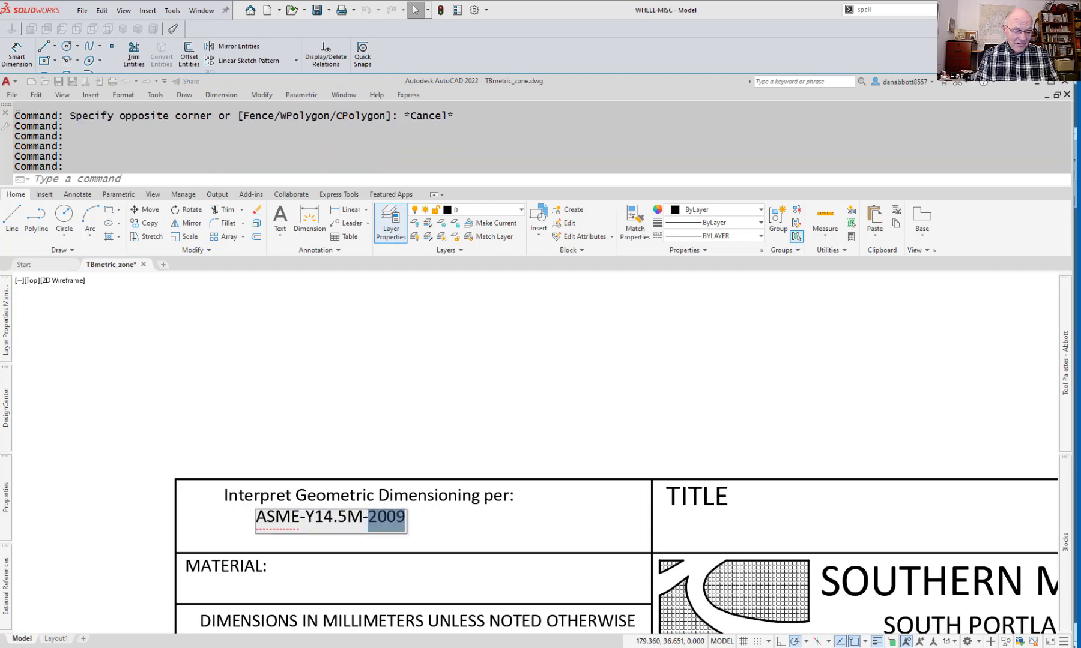
{"action": "key", "text": "Right"}
{"action": "key", "text": "BackSpace"}
{"action": "key", "text": "BackSpace"}
{"action": "key", "text": "BackSpace"}
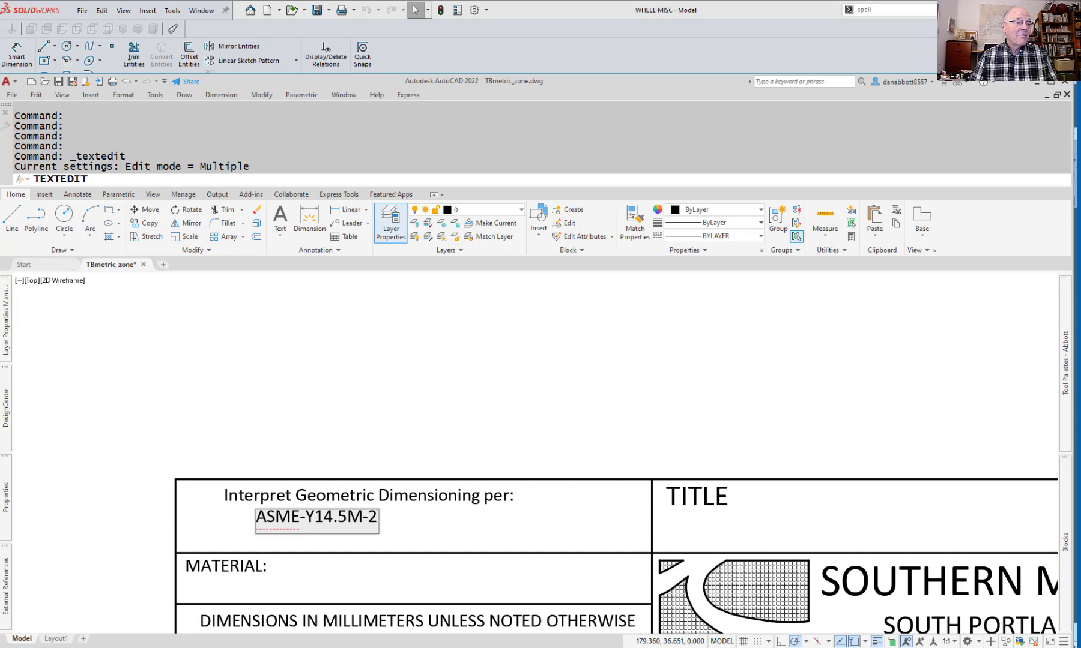
{"action": "type", "text": "018"}
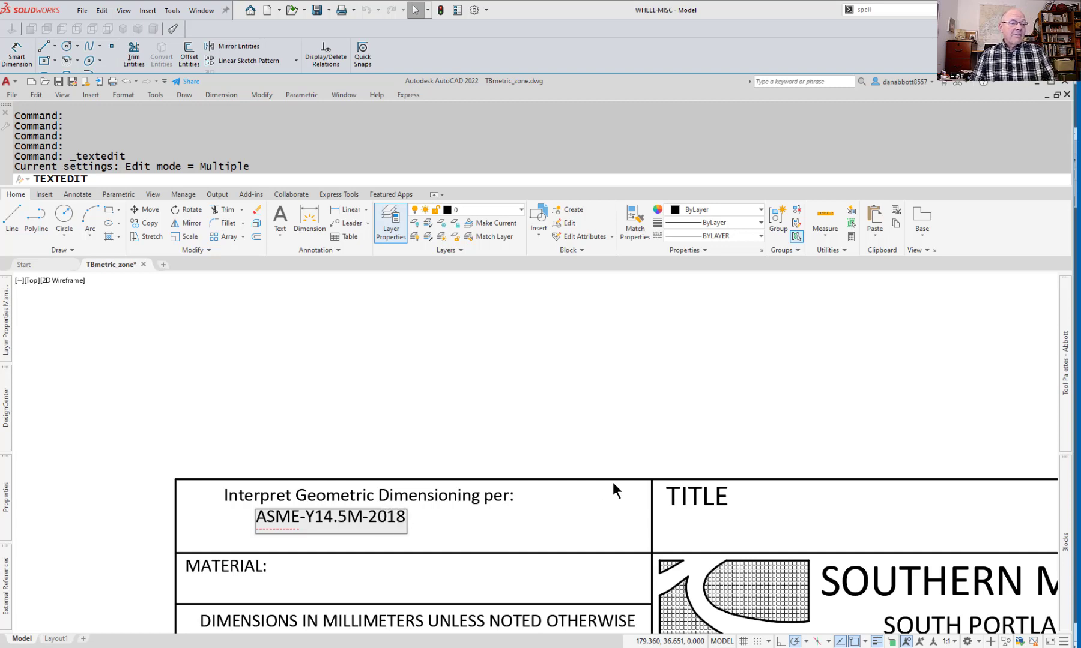
{"action": "left_click", "coordinate": [614, 483]}
{"action": "key", "text": "Escape"}
Step: Check the rest of the title block and save the drawing
{"action": "scroll", "coordinate": [609, 564], "scroll_direction": "down", "scroll_amount": 2}
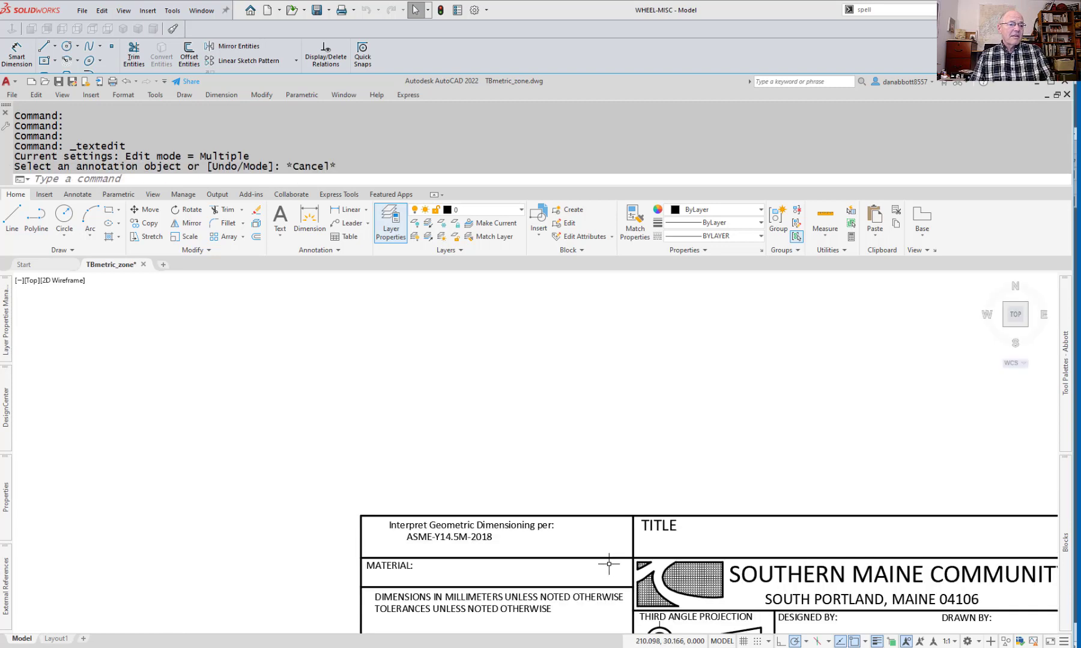
{"action": "mouse_move", "coordinate": [608, 564]}
{"action": "middle_mouse_down"}
{"action": "mouse_move", "coordinate": [528, 446]}
{"action": "mouse_move", "coordinate": [394, 462]}
{"action": "middle_mouse_up"}
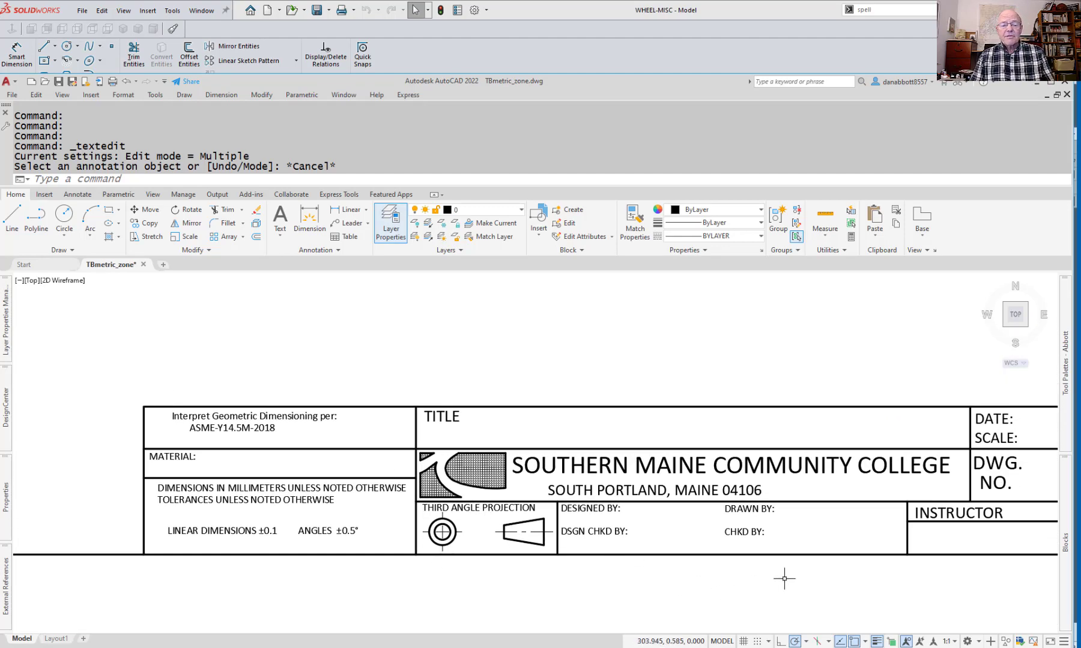
{"action": "mouse_move", "coordinate": [753, 584]}
{"action": "middle_mouse_down"}
{"action": "mouse_move", "coordinate": [587, 622]}
{"action": "mouse_move", "coordinate": [574, 603]}
{"action": "middle_mouse_up"}
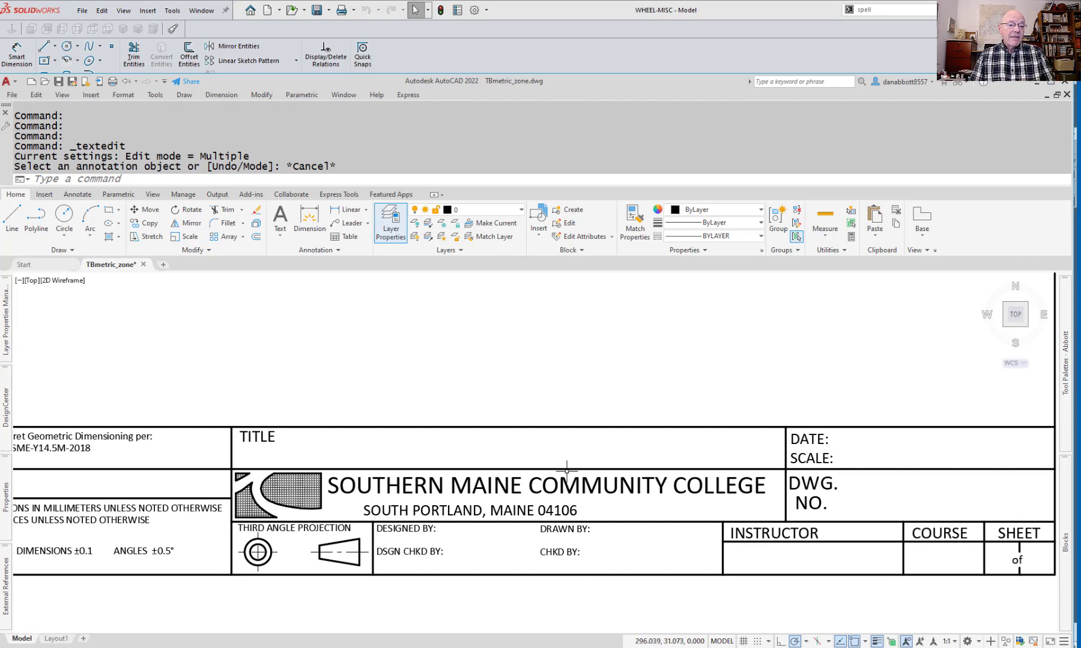
{"action": "key", "text": "ctrl+s"}
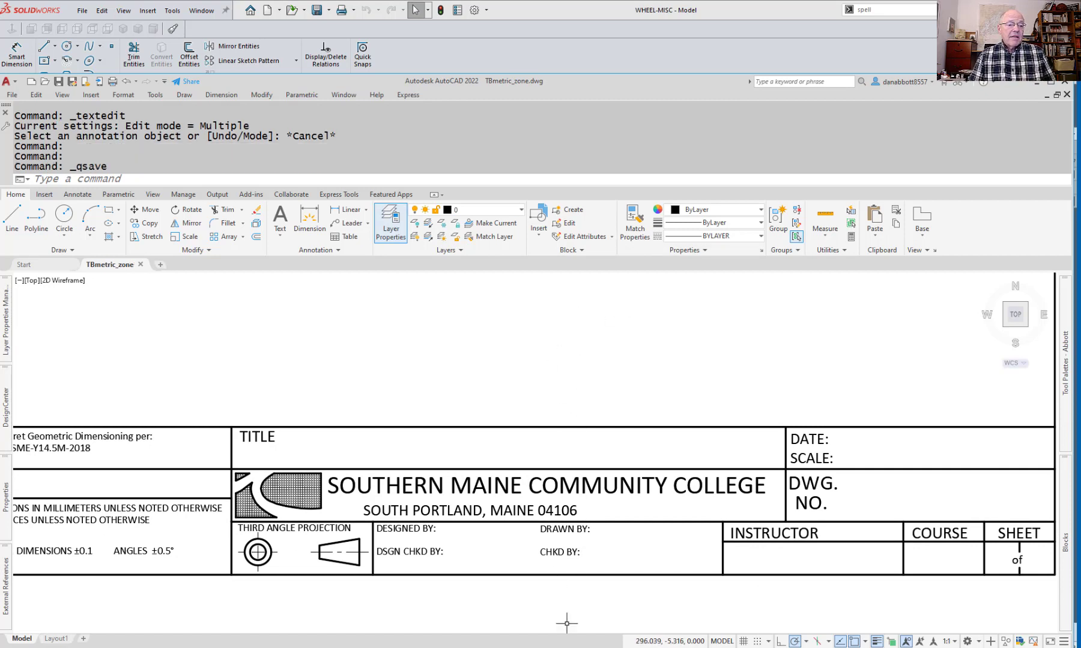
Step: Switch to SOLIDWORKS and open TBmetric_zone.dwg from the MECHANICAL folder, filtering for Autodesk AutoCAD files
{"action": "mouse_move", "coordinate": [746, 646]}
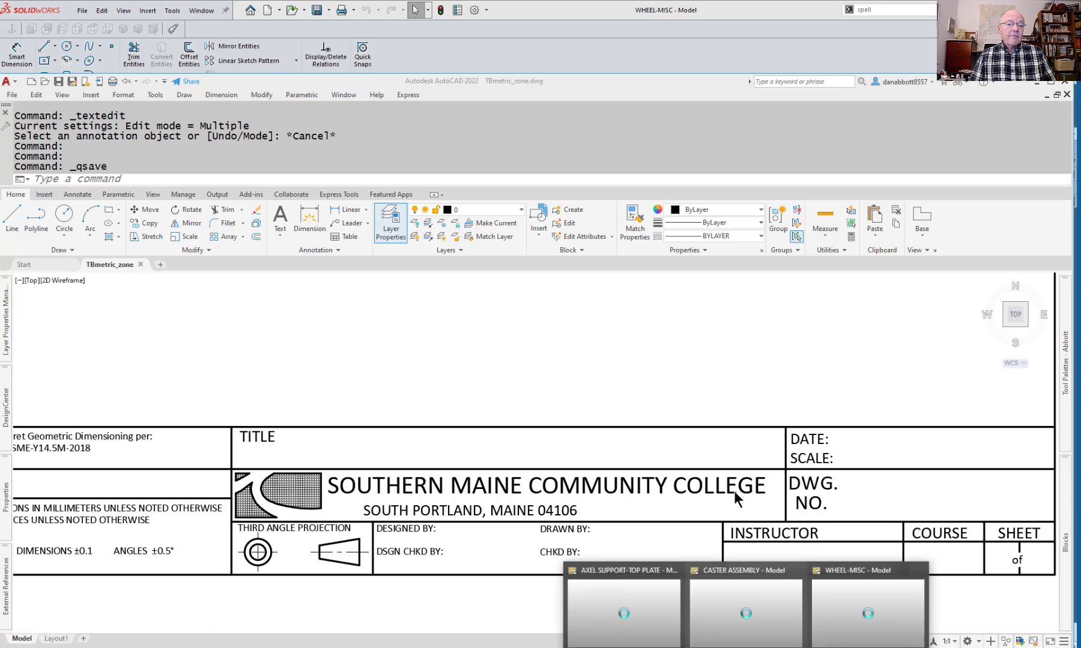
{"action": "left_click", "coordinate": [882, 594]}
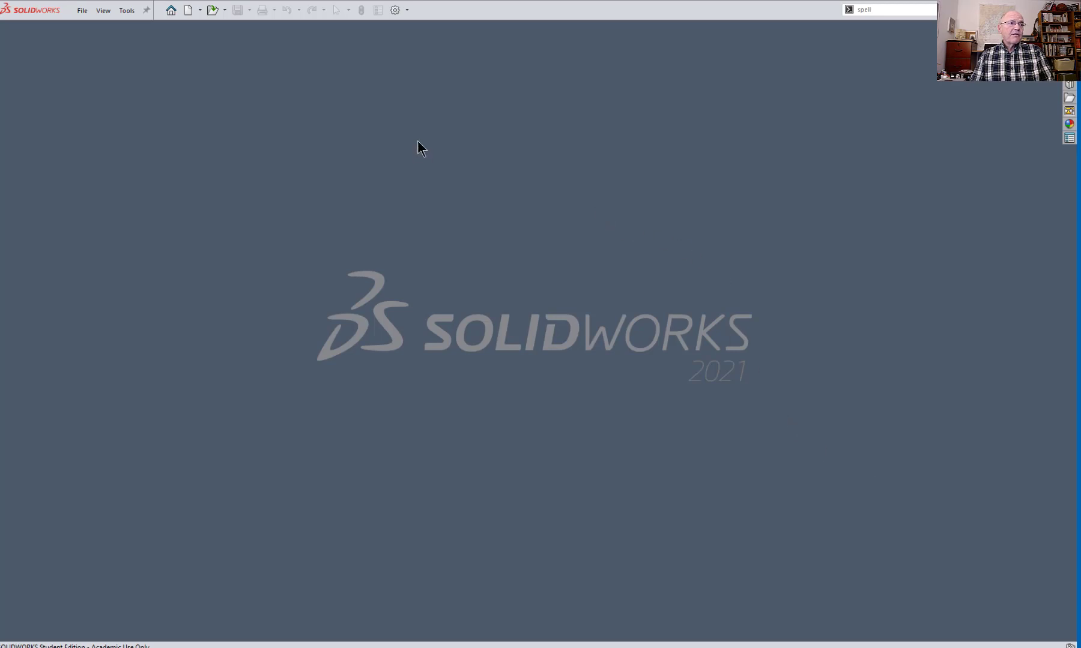
{"action": "left_click", "coordinate": [85, 13]}
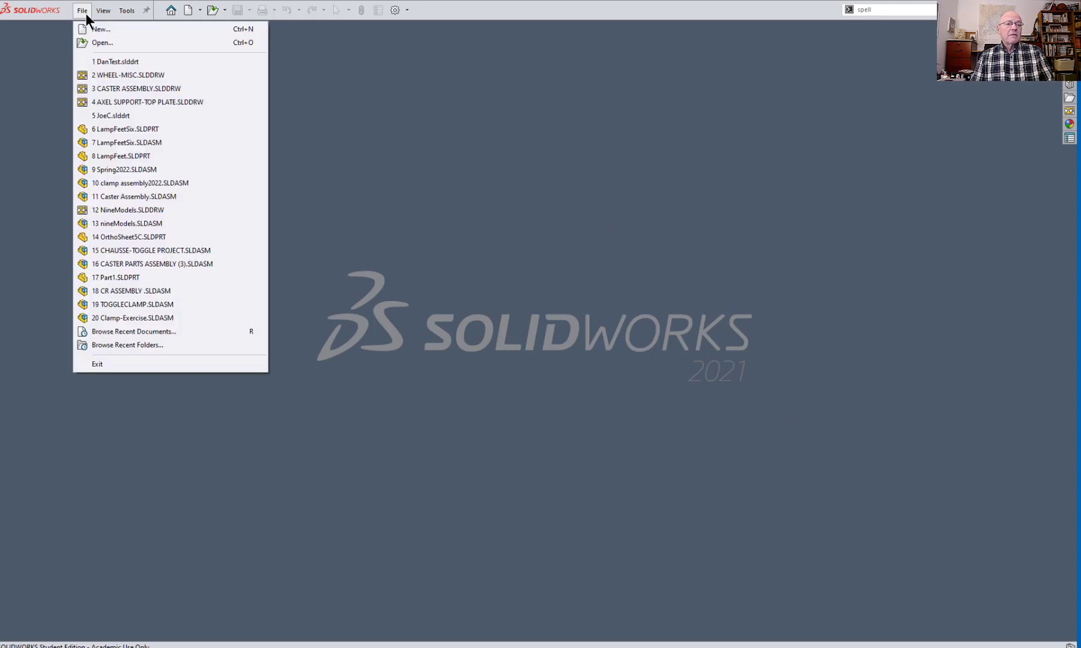
{"action": "left_click", "coordinate": [93, 38]}
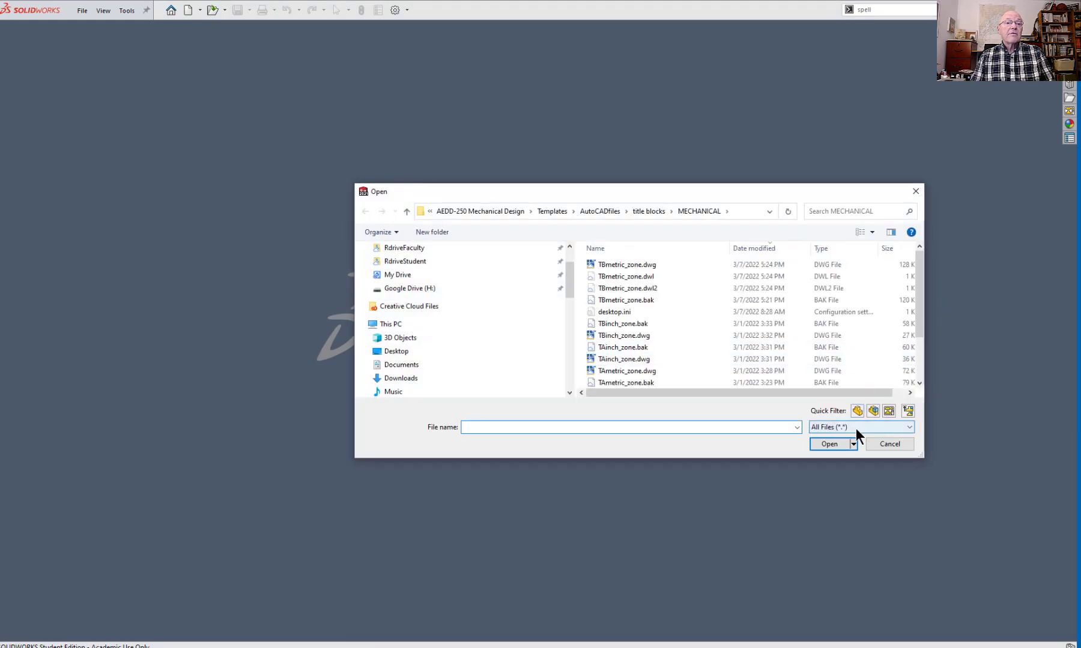
{"action": "left_click", "coordinate": [856, 429]}
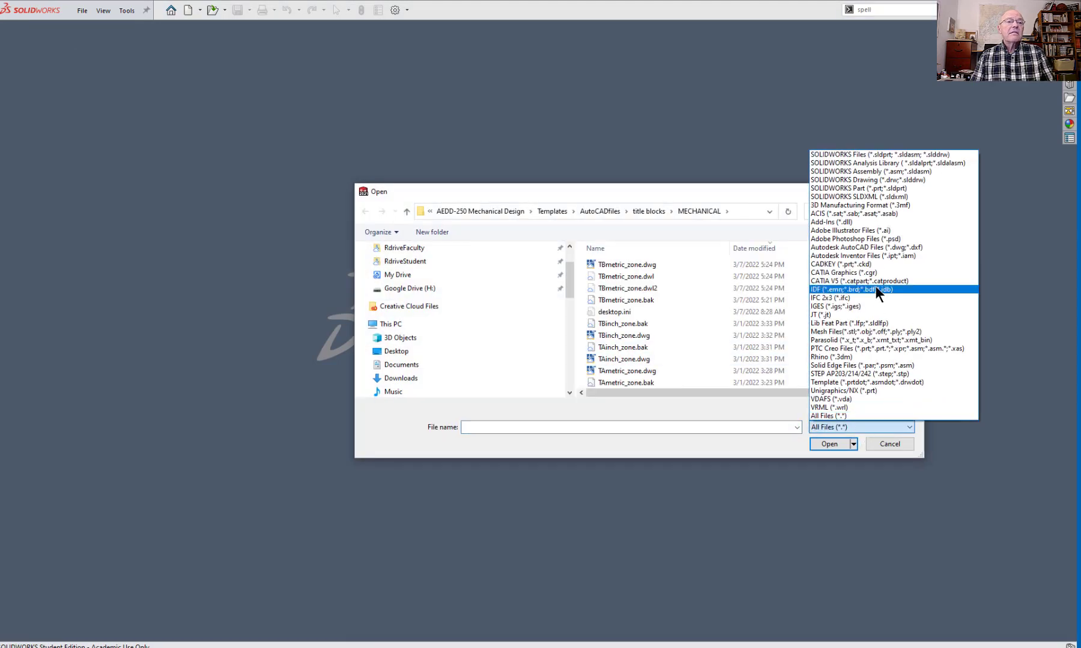
{"action": "left_click", "coordinate": [880, 248]}
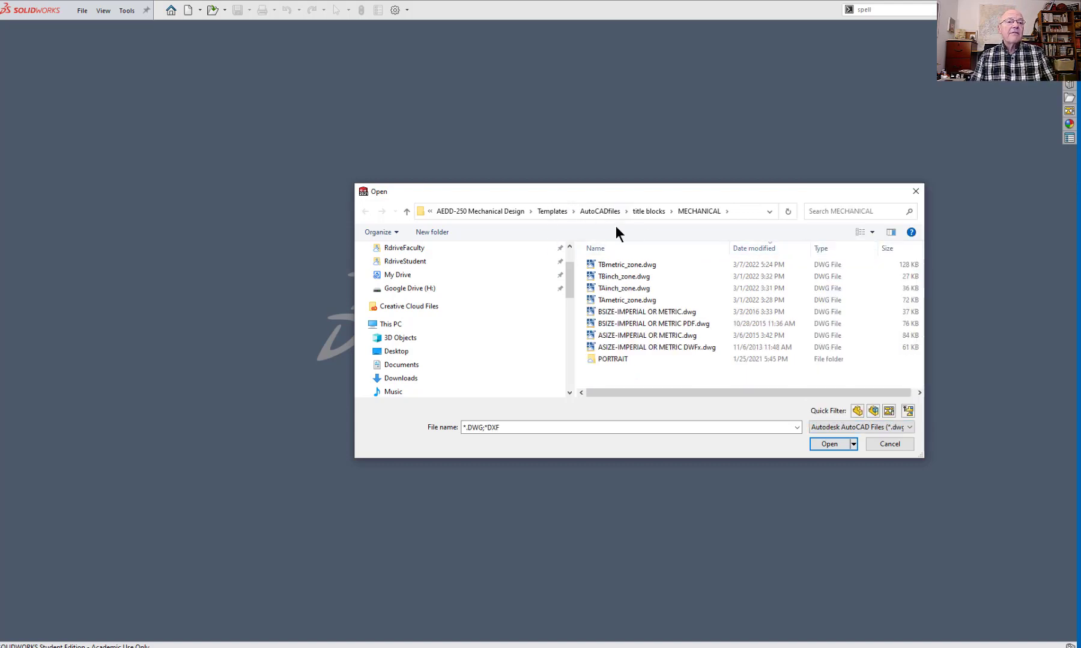
{"action": "double_click", "coordinate": [631, 265]}
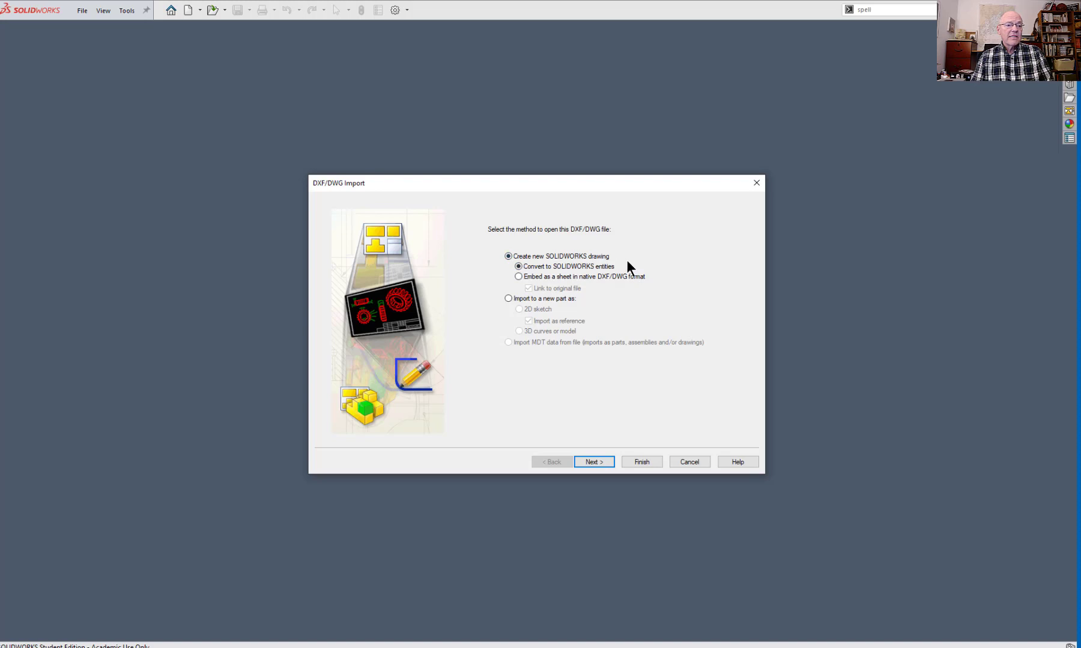
Step: Import the DWG as a new SOLIDWORKS drawing converted to SOLIDWORKS entities, excluding layer 0 from the layer mapping
{"action": "left_click", "coordinate": [587, 461]}
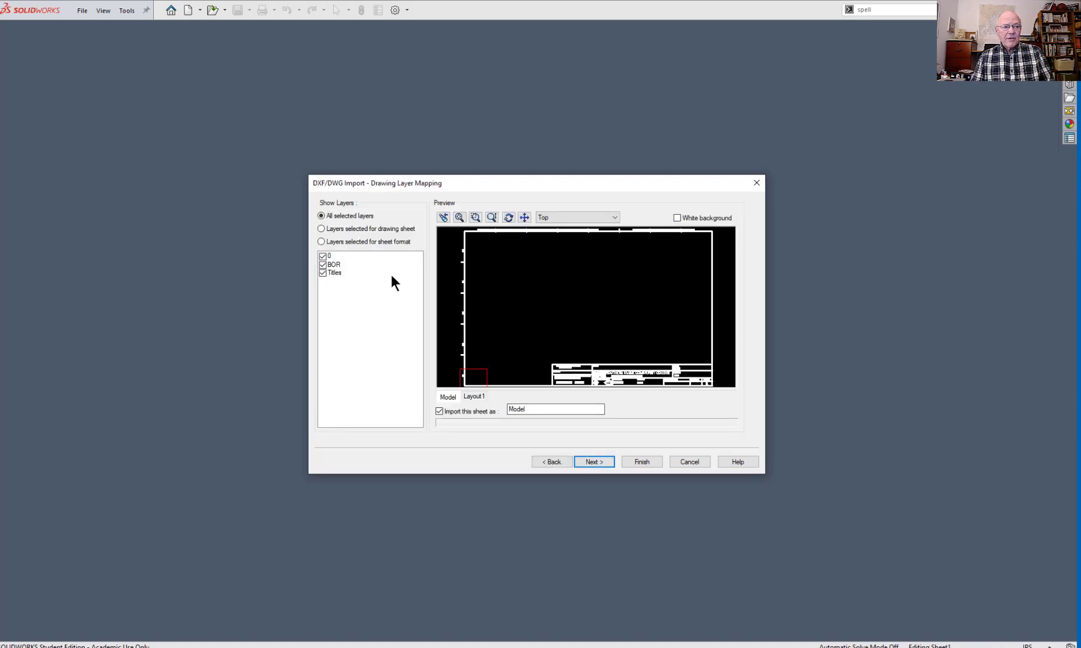
{"action": "left_click", "coordinate": [323, 256]}
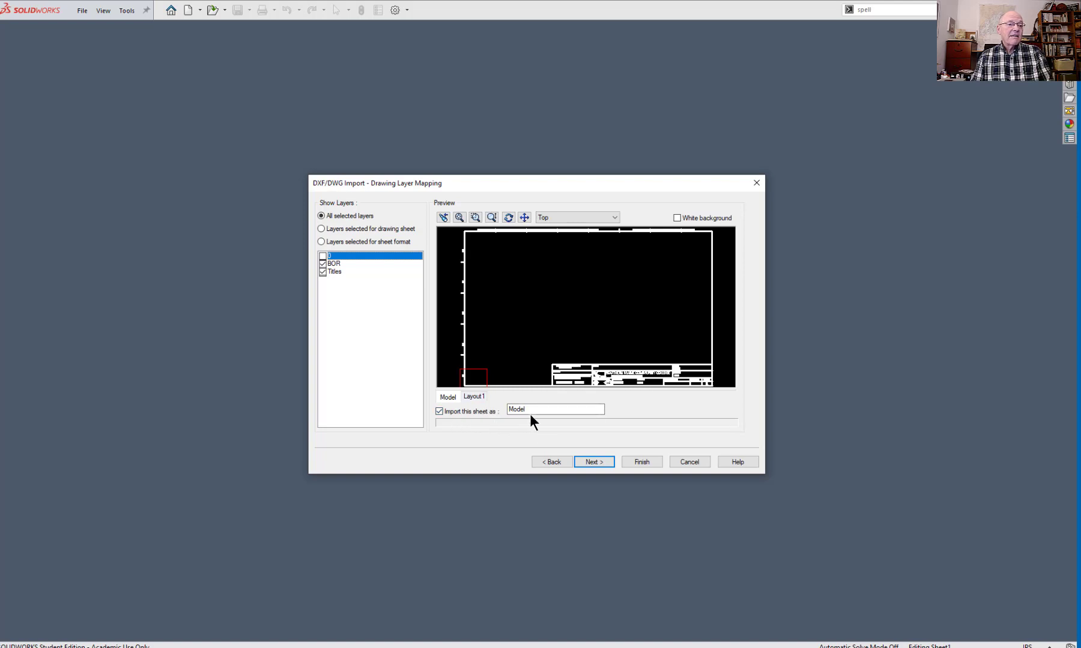
{"action": "left_click", "coordinate": [599, 462]}
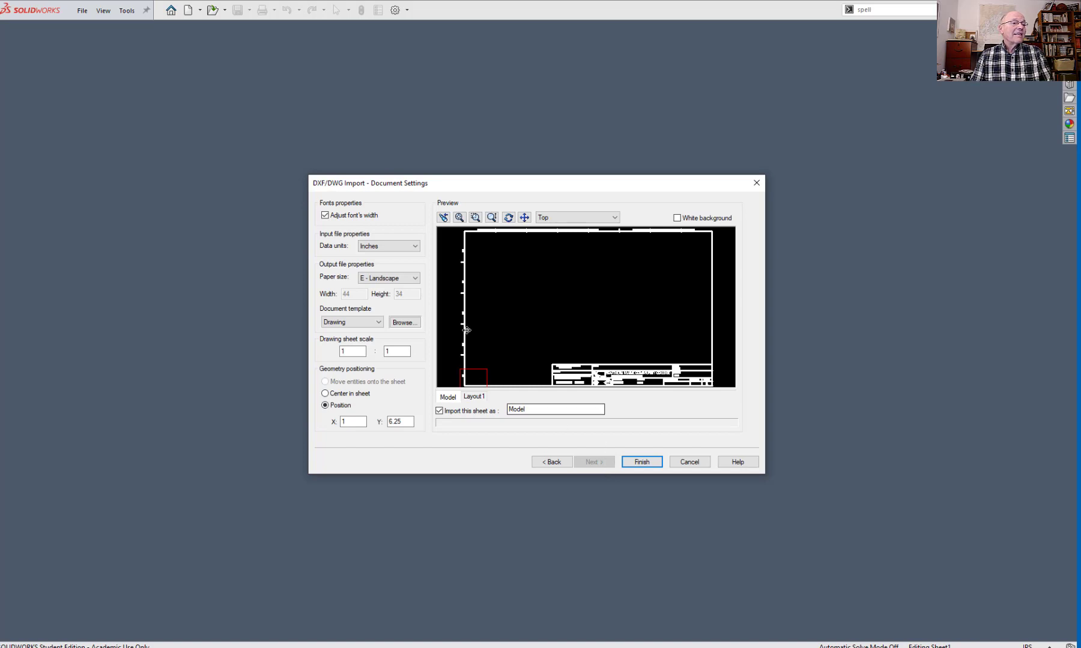
Step: Set the import data units to Millimeters and paper size to B - Landscape, center the geometry in the sheet, and finish the import
{"action": "left_click", "coordinate": [394, 247]}
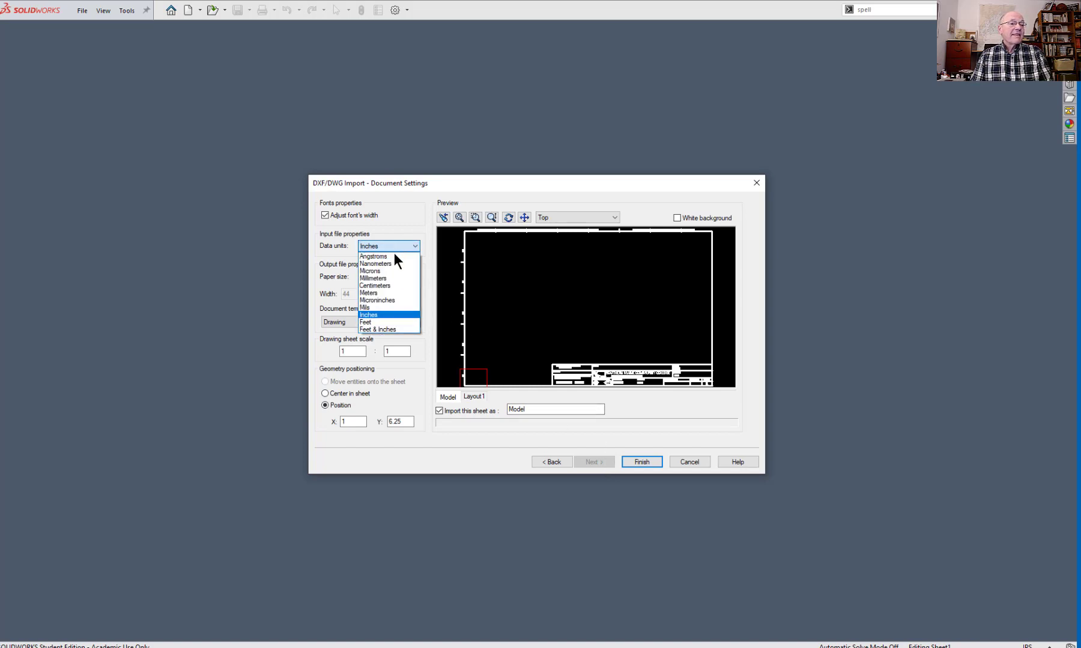
{"action": "left_click", "coordinate": [372, 278]}
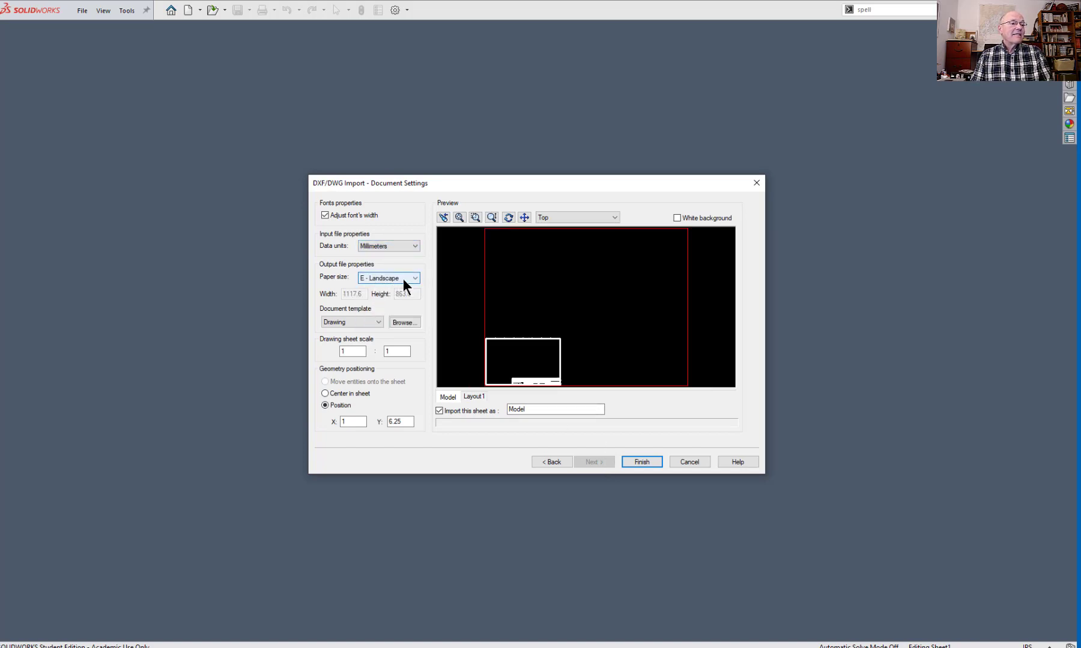
{"action": "left_click", "coordinate": [403, 278]}
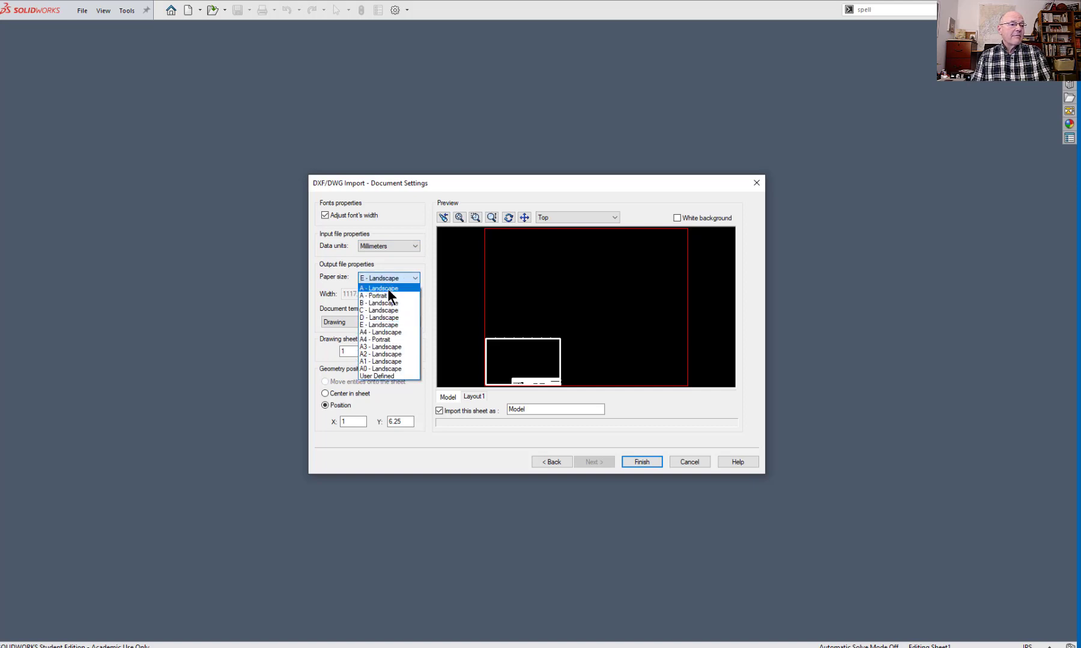
{"action": "left_click", "coordinate": [386, 303]}
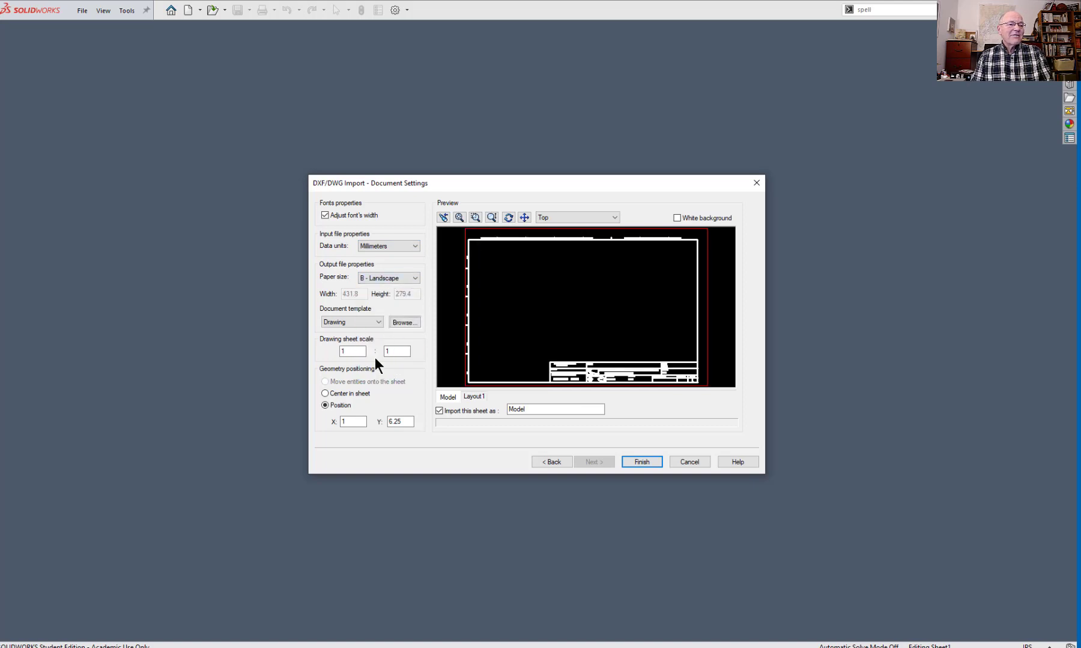
{"action": "left_click", "coordinate": [325, 394]}
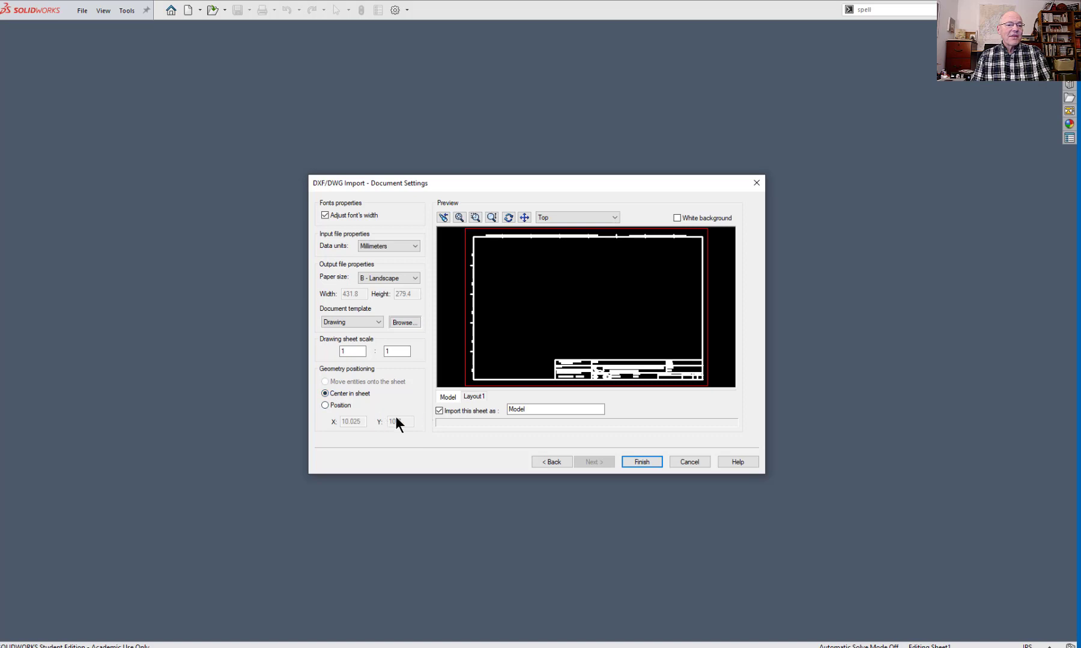
{"action": "left_click", "coordinate": [643, 464]}
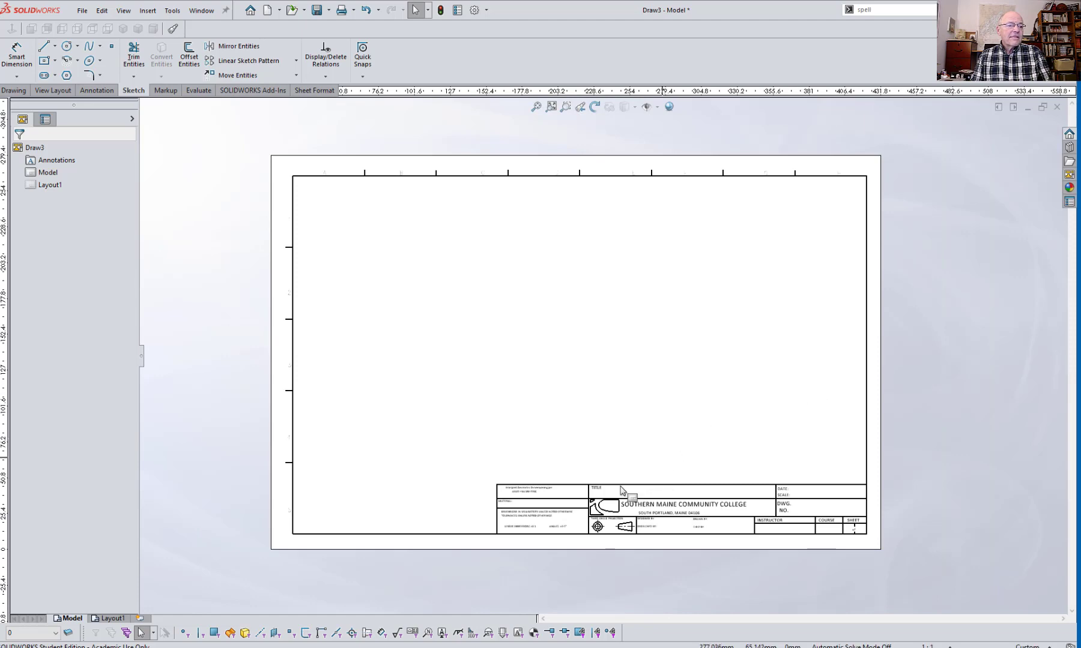
Step: Inspect the imported title block's logo, text and projection symbol on the new drawing sheet
{"action": "scroll", "coordinate": [607, 521], "scroll_direction": "down", "scroll_amount": 1}
{"action": "scroll", "coordinate": [606, 525], "scroll_direction": "down", "scroll_amount": 4}
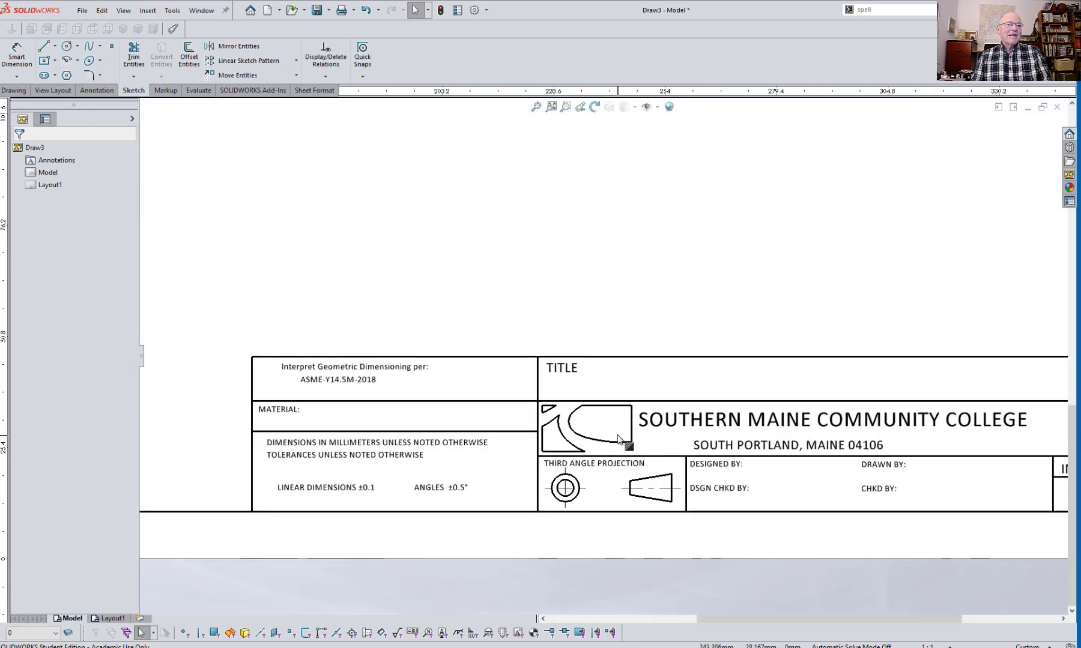
{"action": "scroll", "coordinate": [599, 415], "scroll_direction": "down", "scroll_amount": 2}
{"action": "scroll", "coordinate": [599, 415], "scroll_direction": "down", "scroll_amount": 1}
{"action": "scroll", "coordinate": [574, 415], "scroll_direction": "up", "scroll_amount": 6}
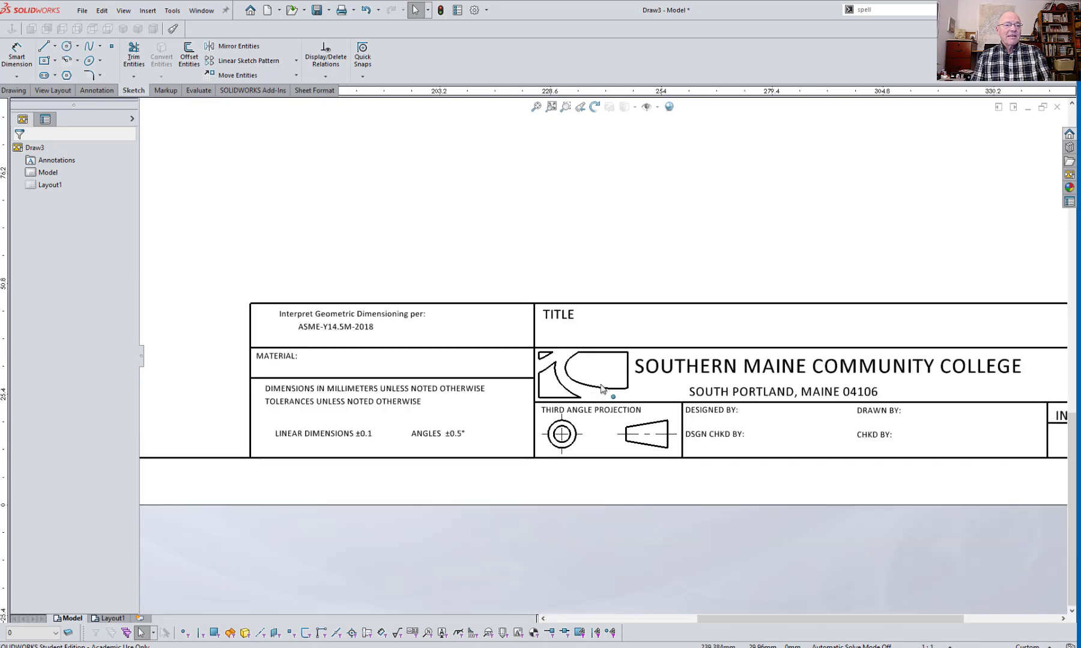
Step: Check the imported border on the full sheet and examine the title block's line weights and logo up close
{"action": "scroll", "coordinate": [680, 222], "scroll_direction": "up", "scroll_amount": 2}
{"action": "middle_click_drag", "start_coordinate": [690, 220], "coordinate": [672, 276]}
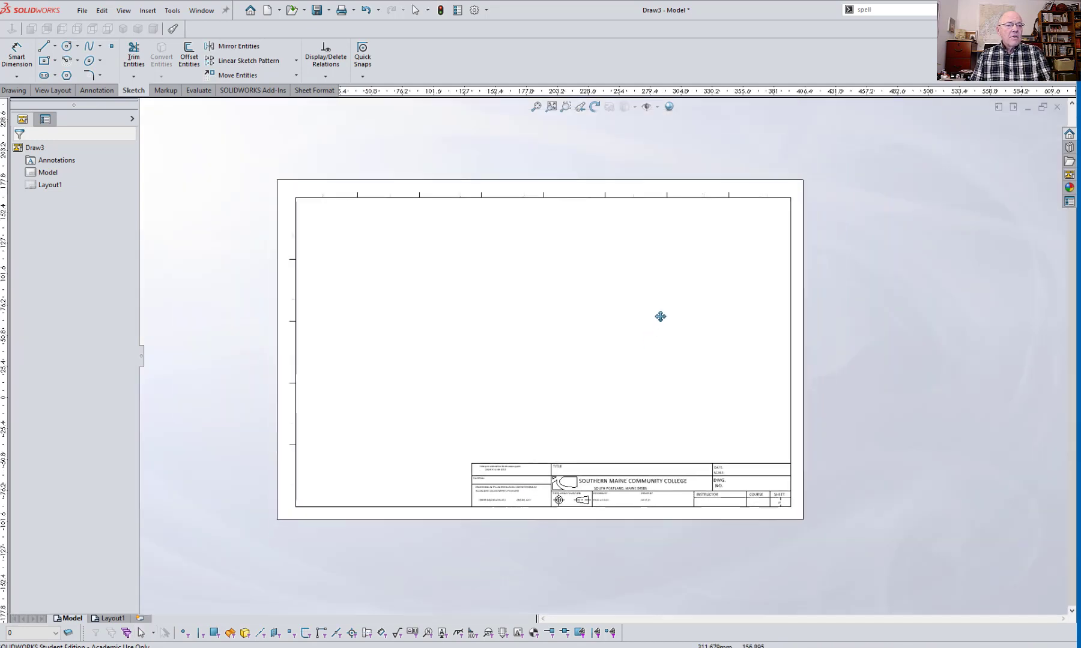
{"action": "left_click_drag", "start_coordinate": [660, 312], "coordinate": [661, 305]}
{"action": "key", "text": "Escape"}
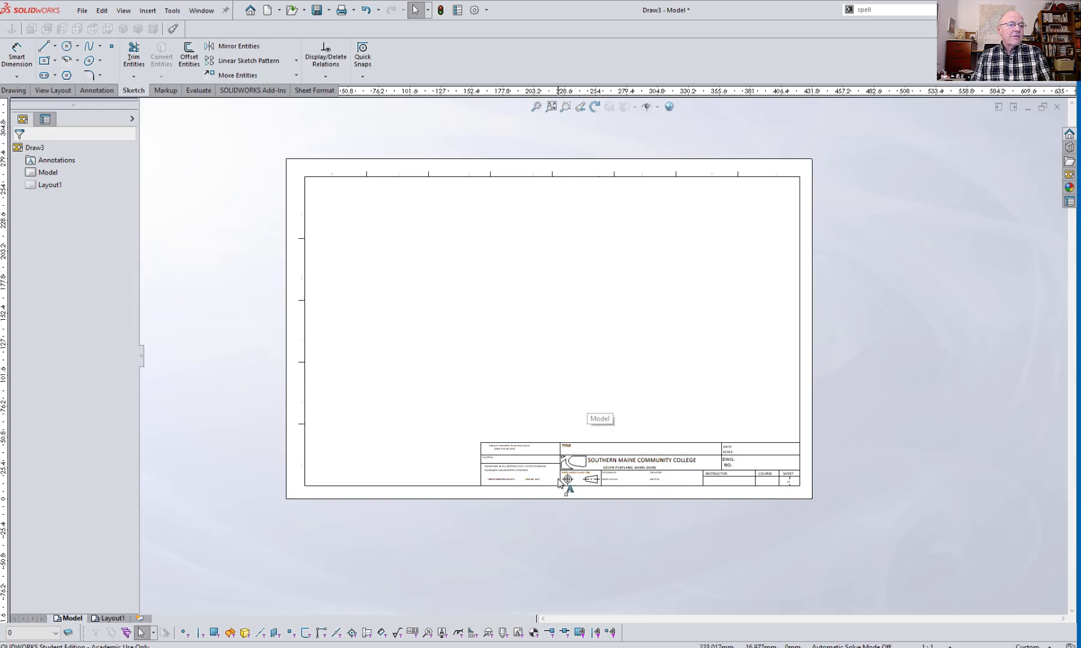
{"action": "scroll", "coordinate": [559, 475], "scroll_direction": "up", "scroll_amount": 3}
{"action": "scroll", "coordinate": [575, 372], "scroll_direction": "down", "scroll_amount": 5}
{"action": "scroll", "coordinate": [574, 371], "scroll_direction": "down", "scroll_amount": 3}
{"action": "scroll", "coordinate": [759, 398], "scroll_direction": "down", "scroll_amount": 2}
{"action": "scroll", "coordinate": [759, 397], "scroll_direction": "down", "scroll_amount": 1}
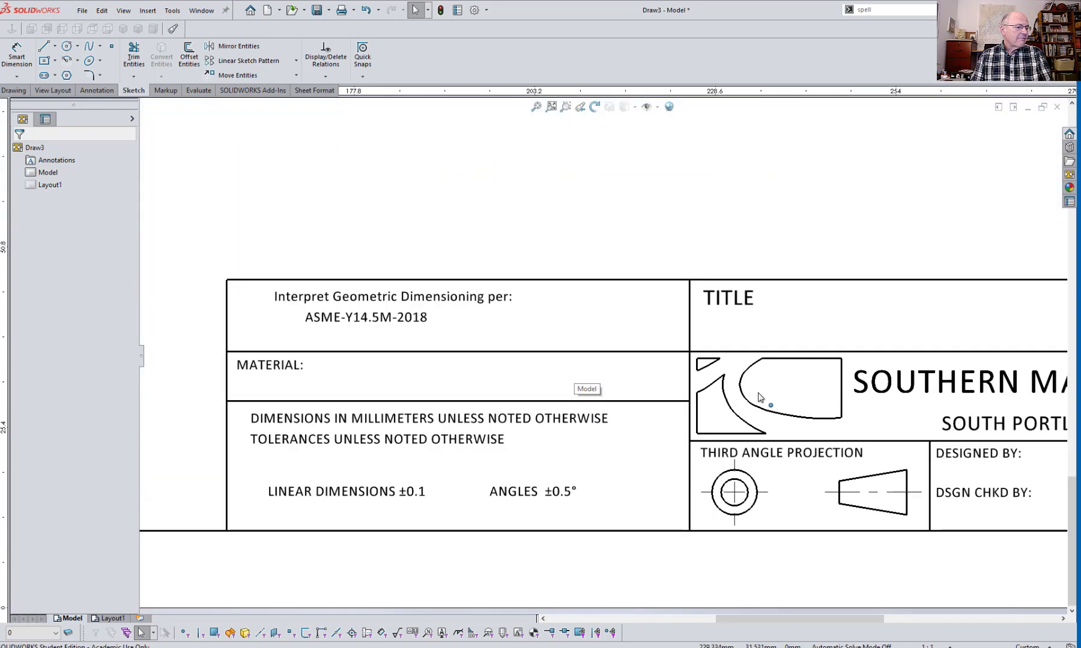
Step: Set the BOR layer's line thickness to 0.35mm in the layer settings
{"action": "left_click", "coordinate": [68, 633]}
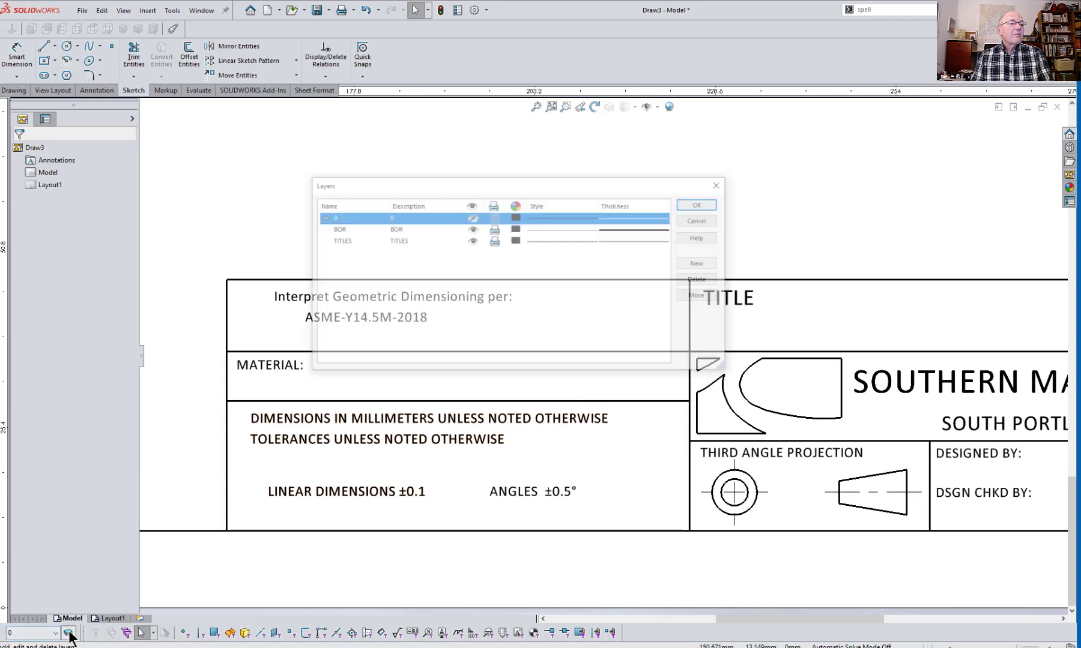
{"action": "left_click", "coordinate": [327, 229]}
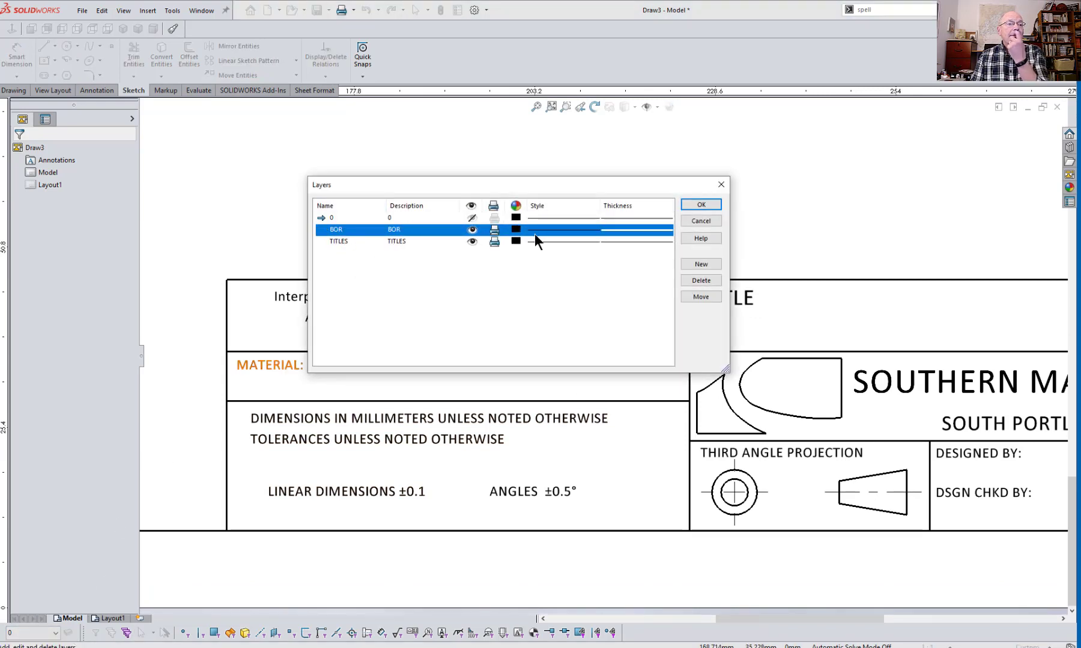
{"action": "left_click", "coordinate": [636, 233]}
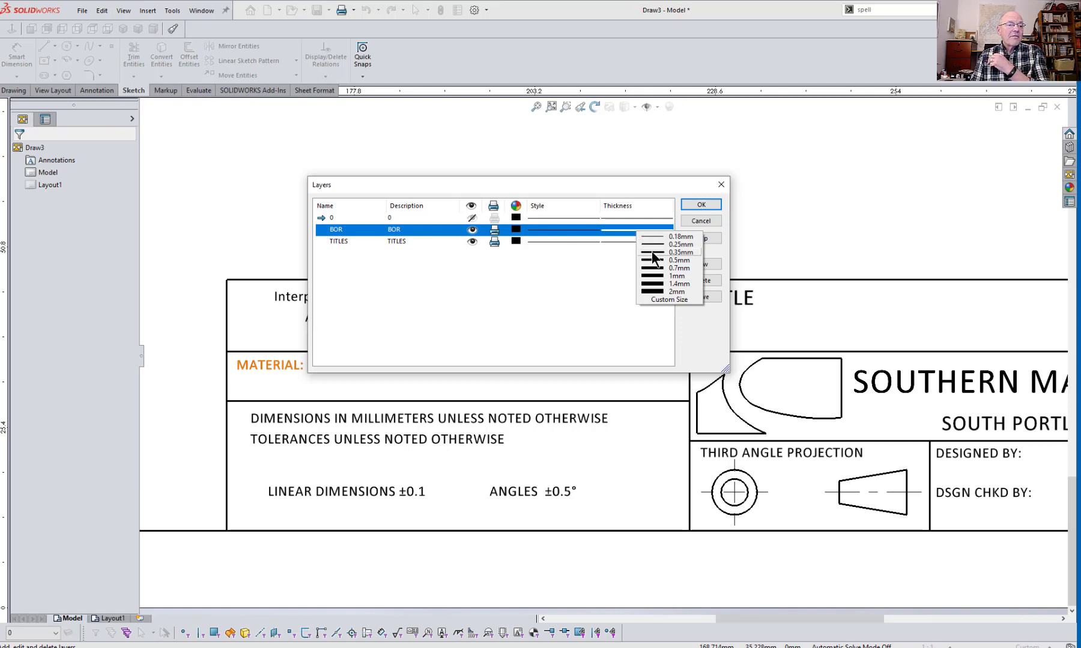
{"action": "left_click", "coordinate": [652, 252]}
{"action": "left_click", "coordinate": [701, 205]}
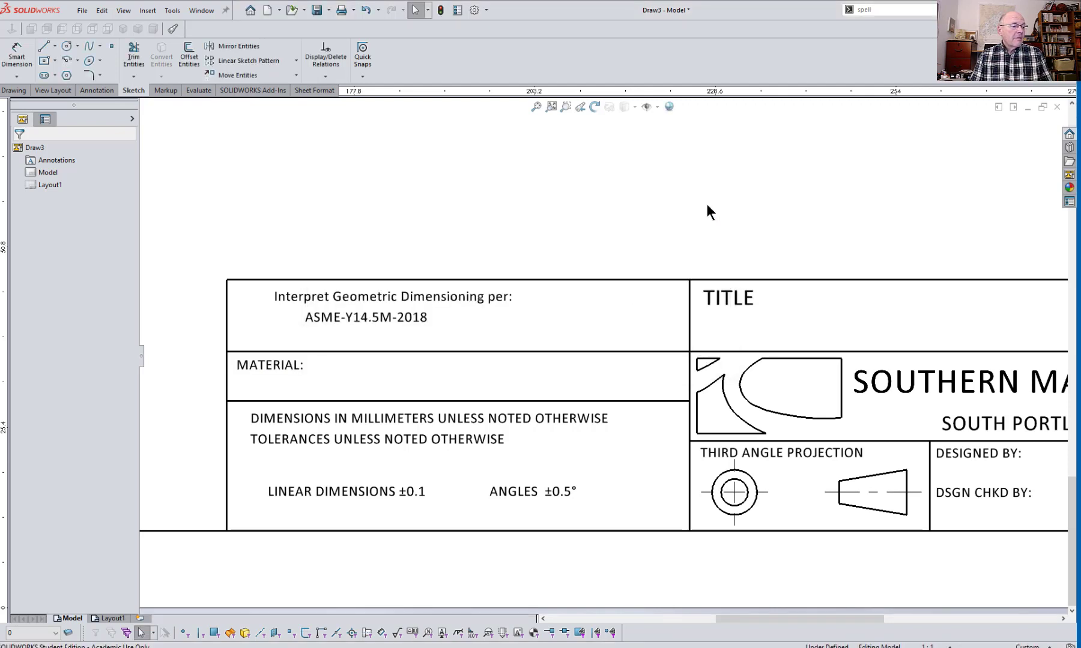
{"action": "left_click", "coordinate": [548, 536]}
{"action": "left_click", "coordinate": [656, 474]}
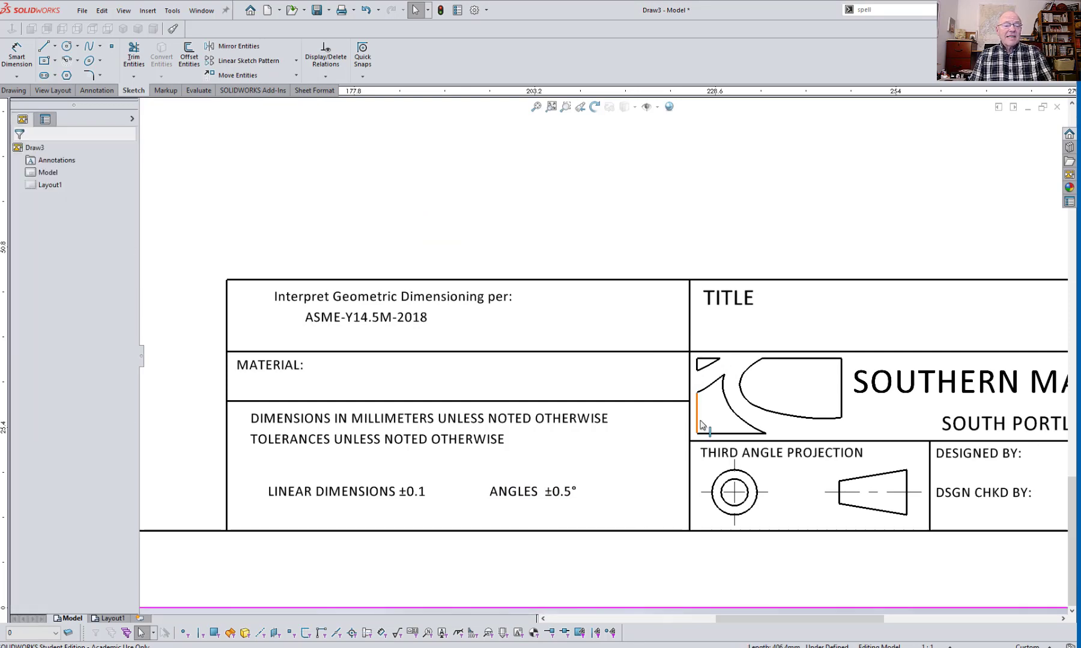
Step: Cut the entire border and title block from the sheet and paste them into the sheet format
{"action": "scroll", "coordinate": [701, 425], "scroll_direction": "up", "scroll_amount": 10}
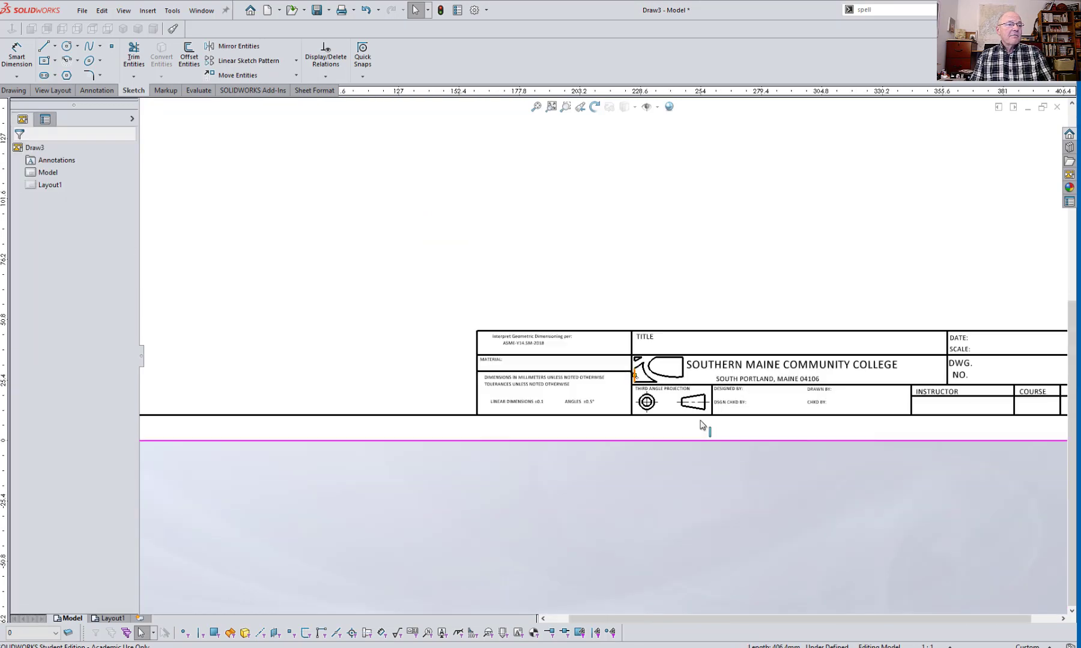
{"action": "middle_click_drag", "start_coordinate": [701, 425], "coordinate": [669, 522]}
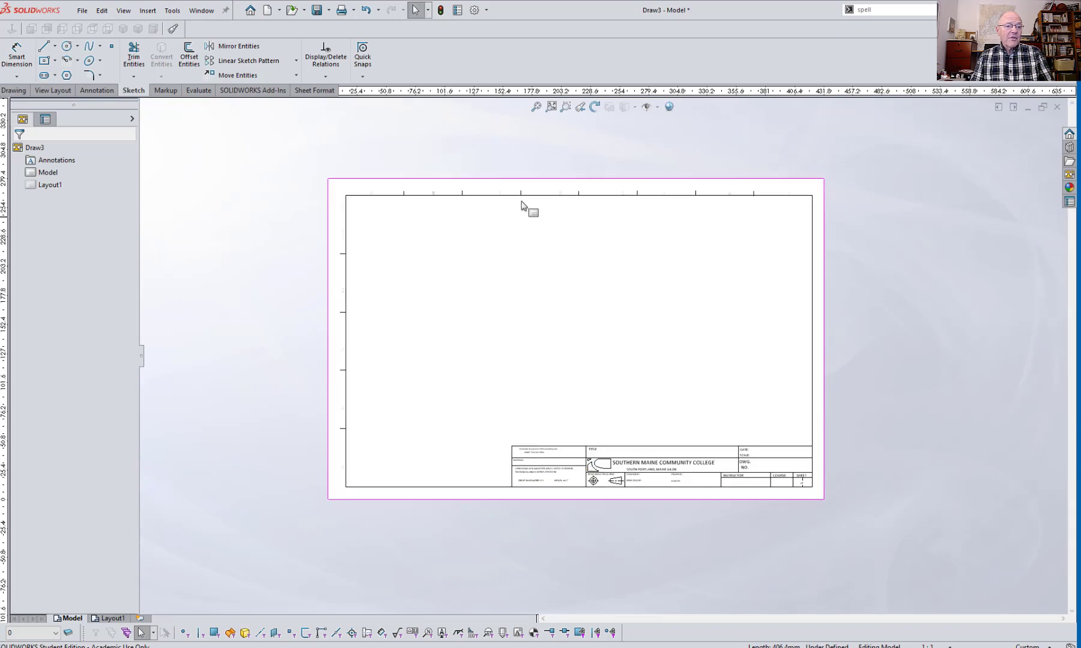
{"action": "left_click_drag", "start_coordinate": [275, 138], "coordinate": [901, 556]}
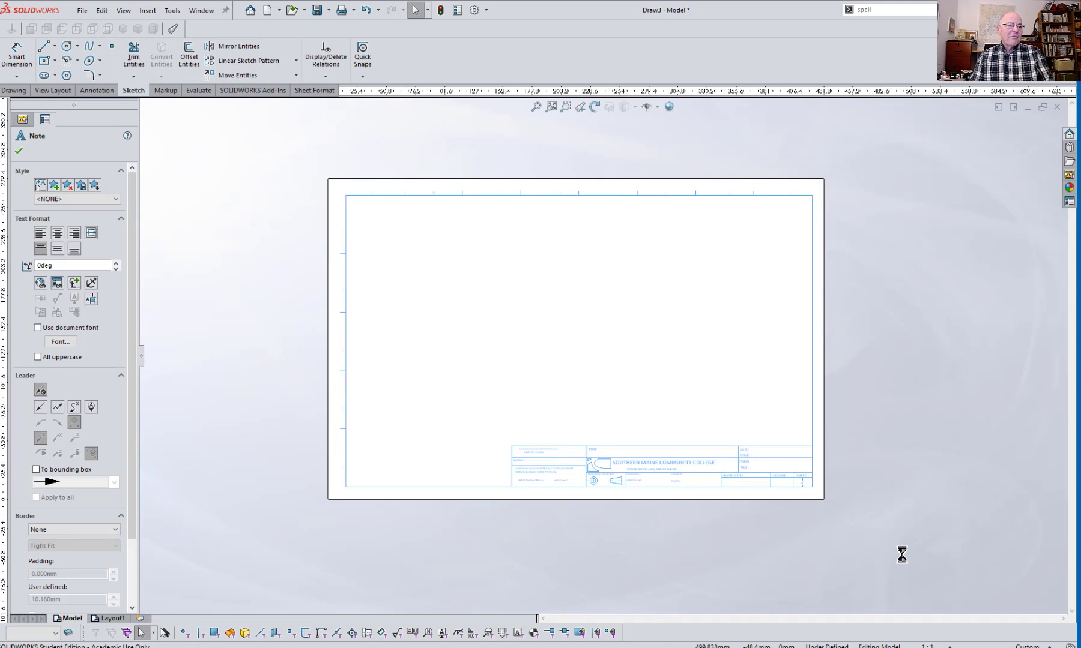
{"action": "key", "text": "Delete"}
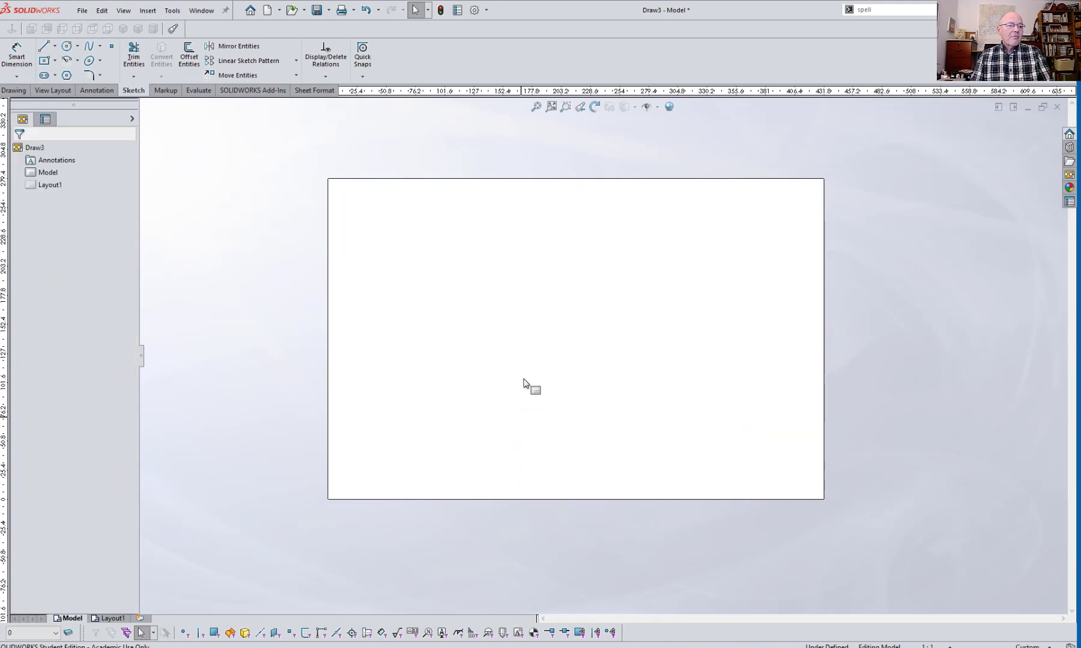
{"action": "right_click", "coordinate": [579, 314]}
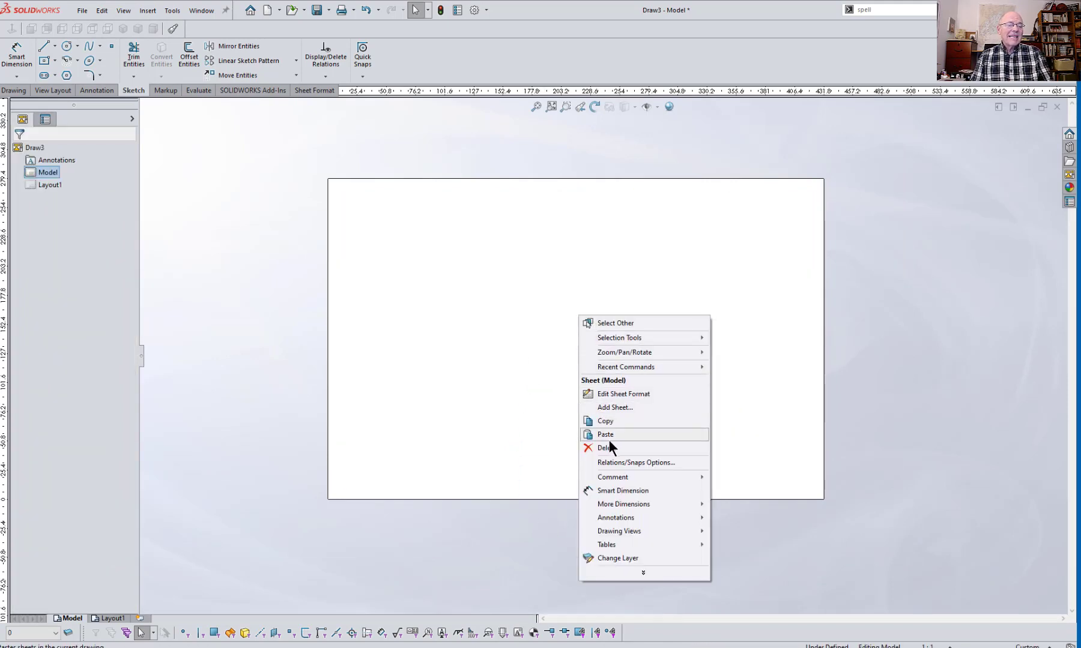
{"action": "left_click", "coordinate": [633, 395]}
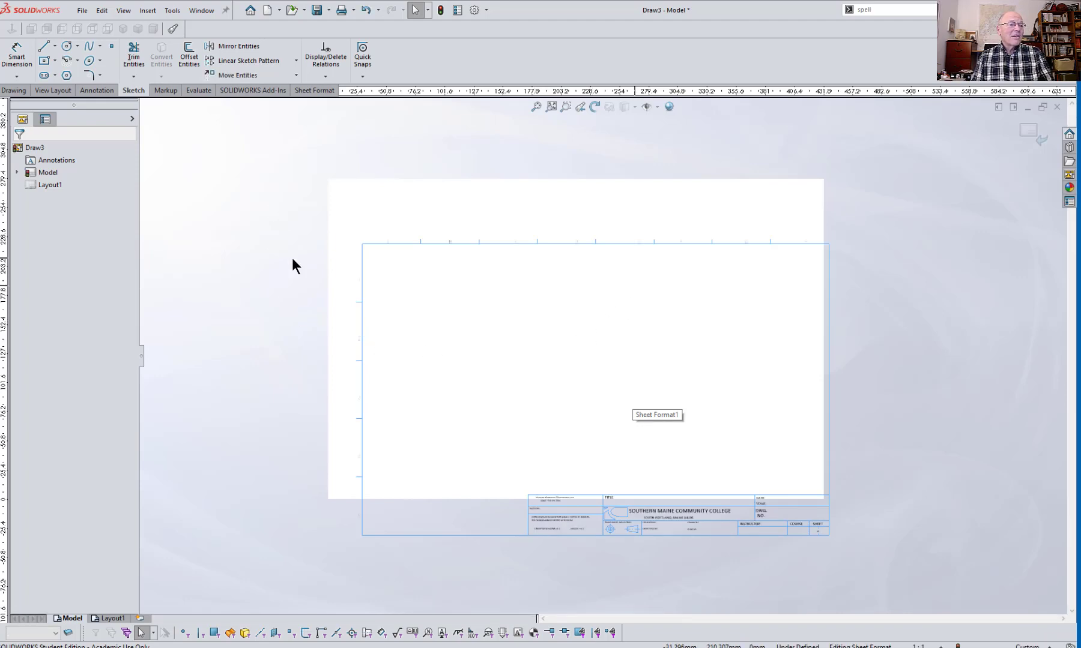
{"action": "left_click", "coordinate": [362, 302]}
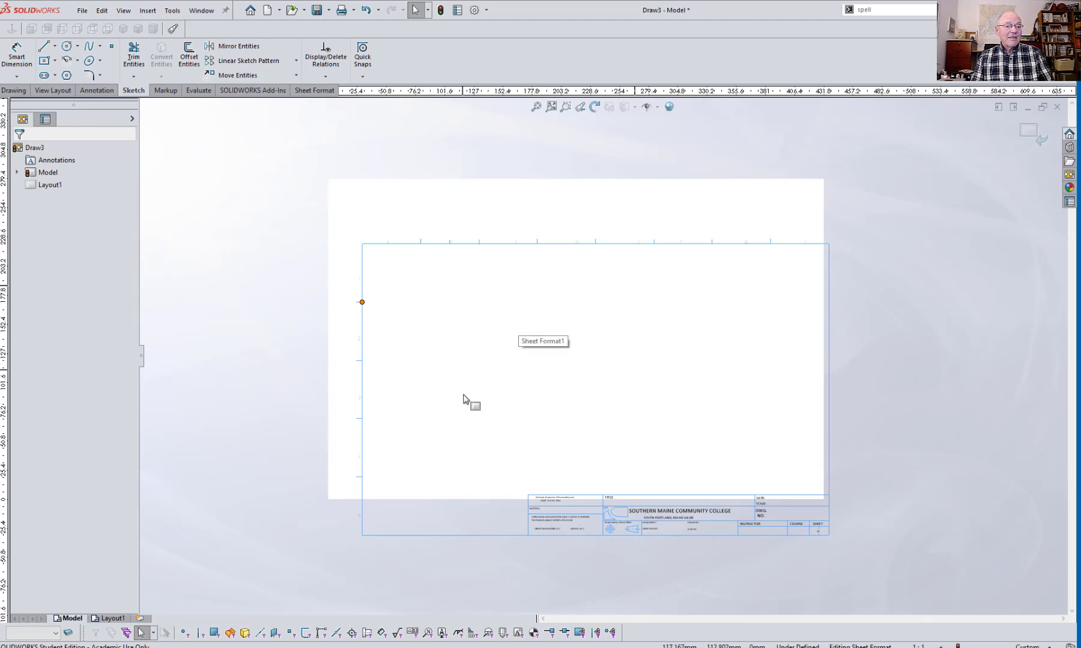
Step: Move the whole pasted border and title block by the border's lower-left corner so they sit inside the sheet with even margins
{"action": "left_click", "coordinate": [311, 245]}
{"action": "left_click_drag", "start_coordinate": [311, 242], "coordinate": [928, 589]}
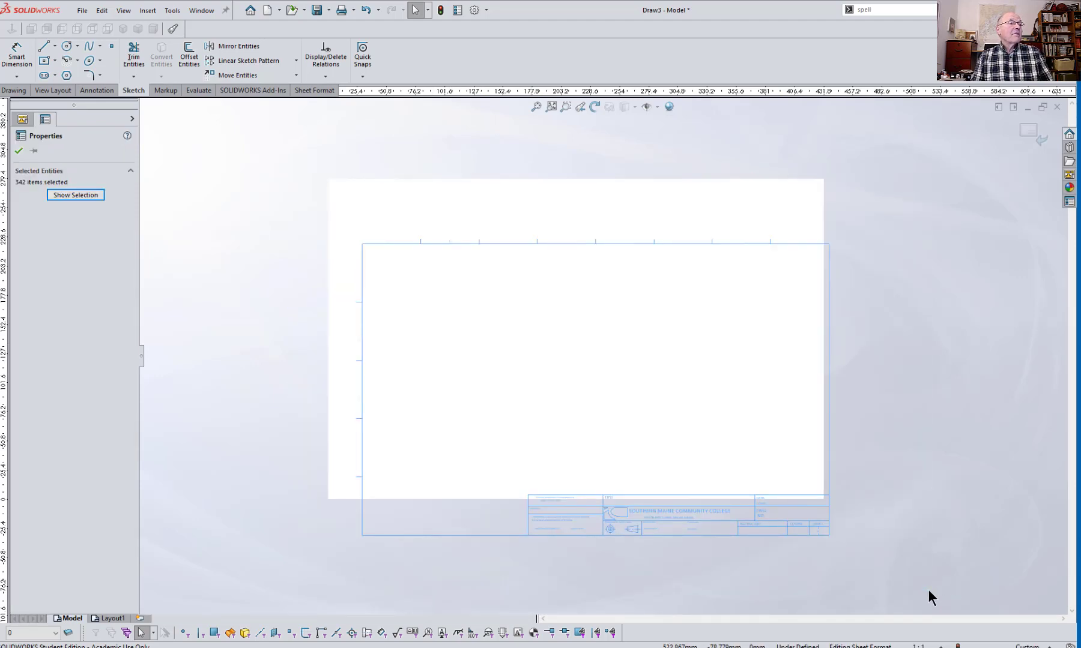
{"action": "key", "text": "n"}
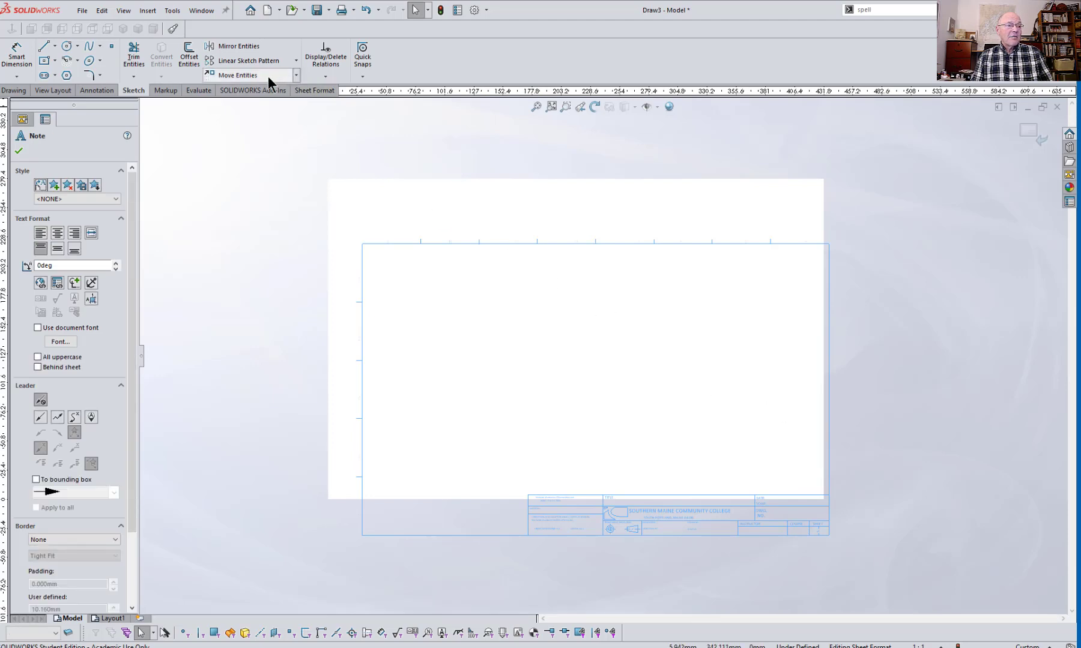
{"action": "left_click", "coordinate": [244, 76]}
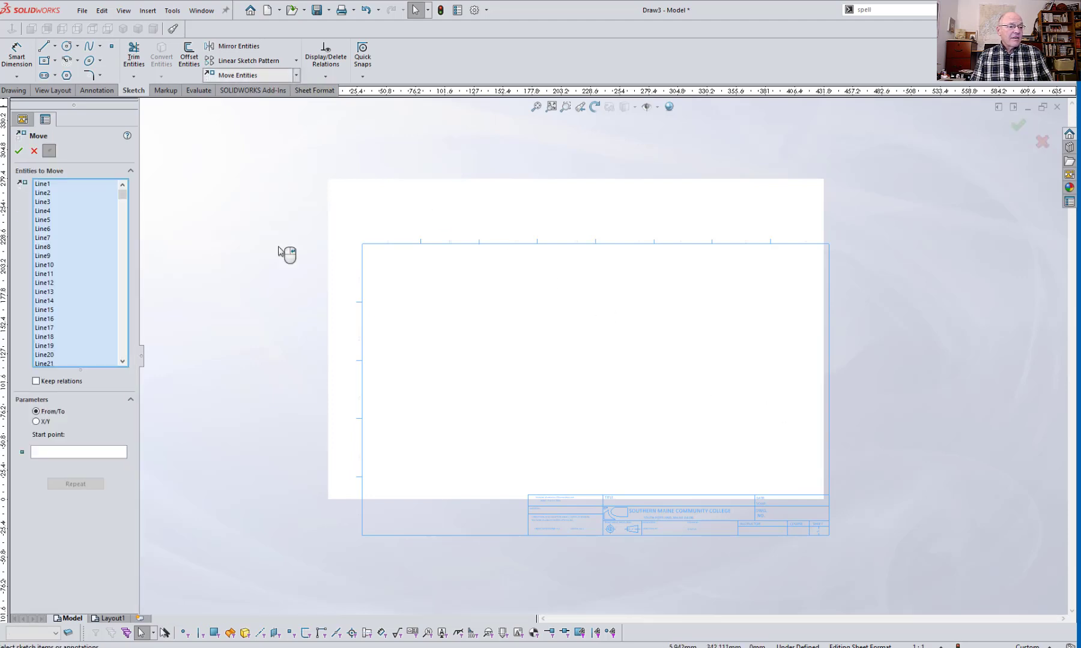
{"action": "left_click", "coordinate": [362, 536]}
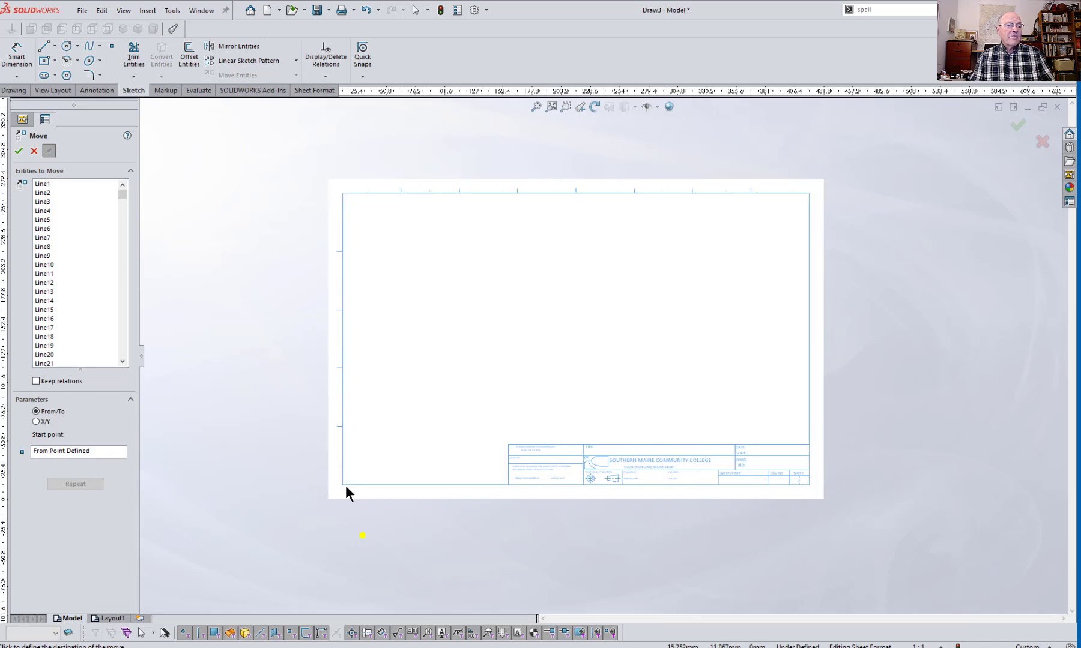
{"action": "left_click", "coordinate": [346, 486]}
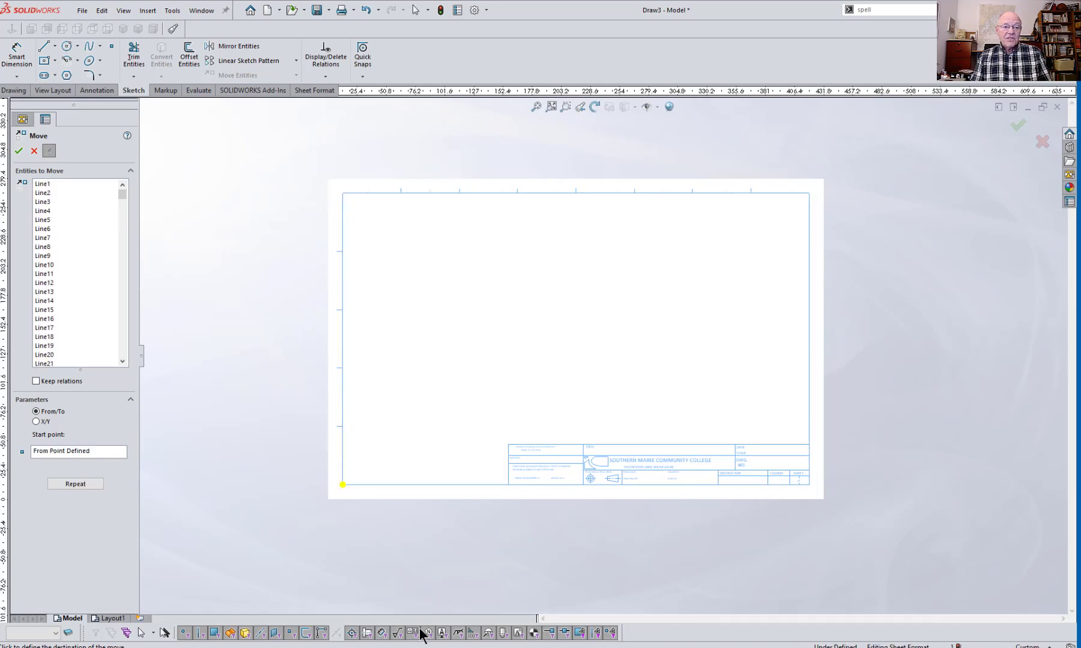
{"action": "key", "text": "Escape"}
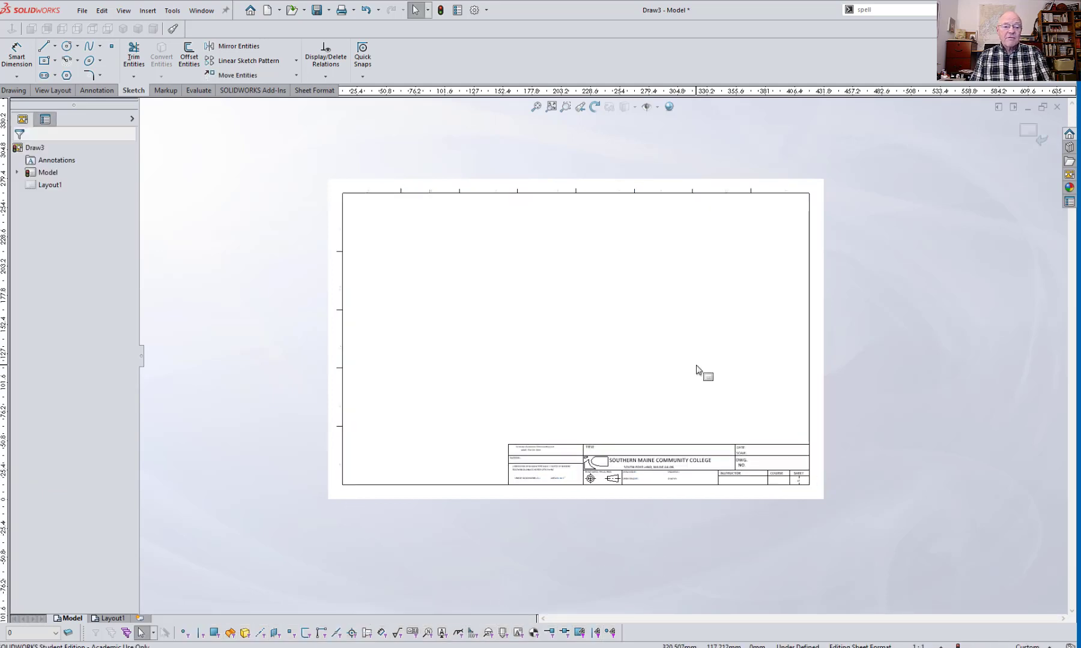
{"action": "scroll", "coordinate": [550, 443], "scroll_direction": "down", "scroll_amount": 1}
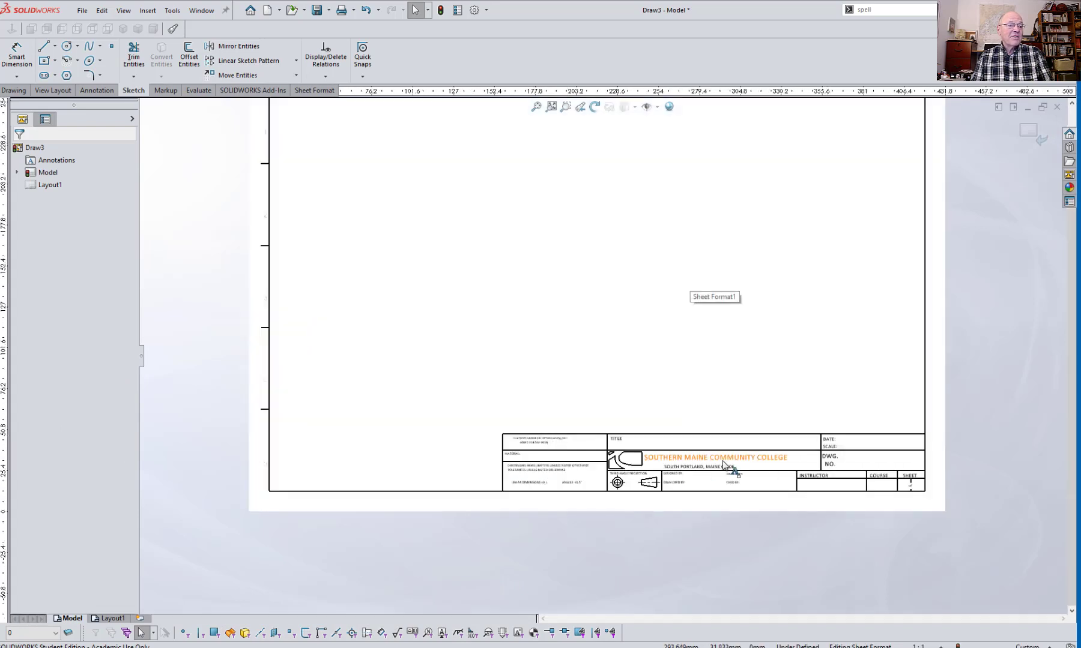
{"action": "scroll", "coordinate": [729, 469], "scroll_direction": "down", "scroll_amount": 2}
{"action": "scroll", "coordinate": [724, 466], "scroll_direction": "down", "scroll_amount": 1}
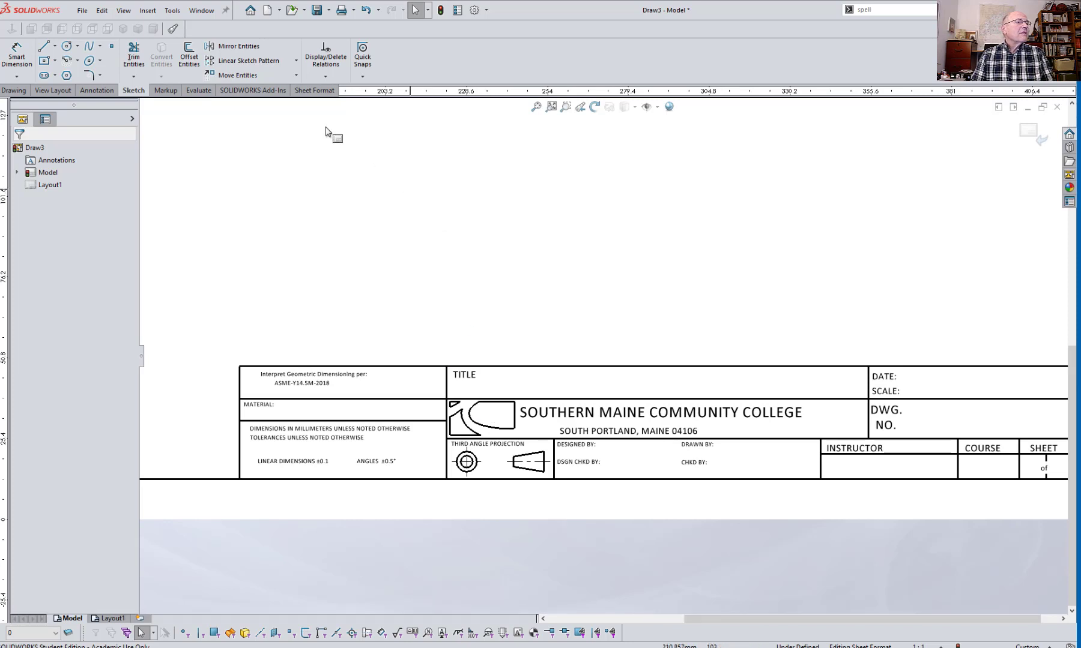
{"action": "left_click", "coordinate": [96, 90]}
{"action": "left_click", "coordinate": [417, 73]}
{"action": "scroll", "coordinate": [398, 422], "scroll_direction": "down", "scroll_amount": 3}
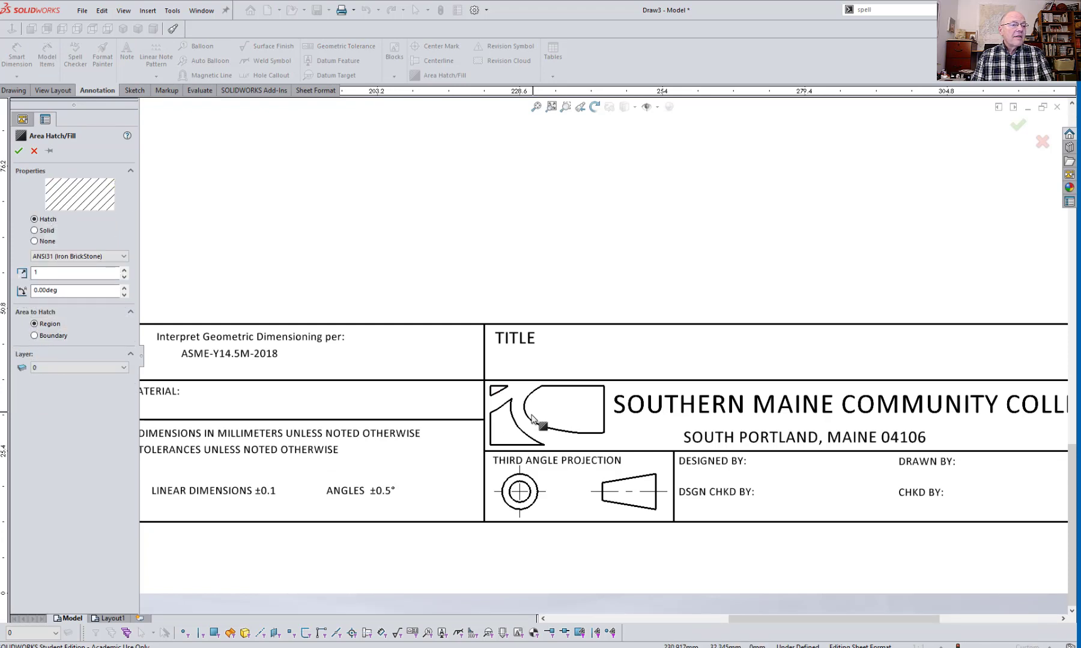
{"action": "left_click", "coordinate": [34, 231]}
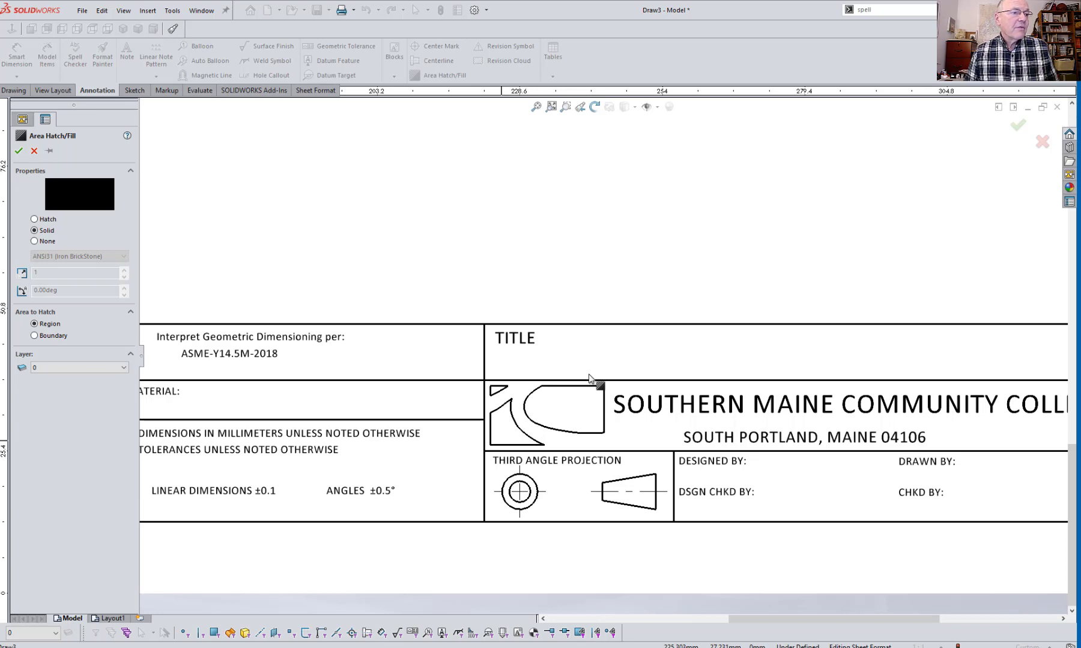
{"action": "key", "text": "Escape"}
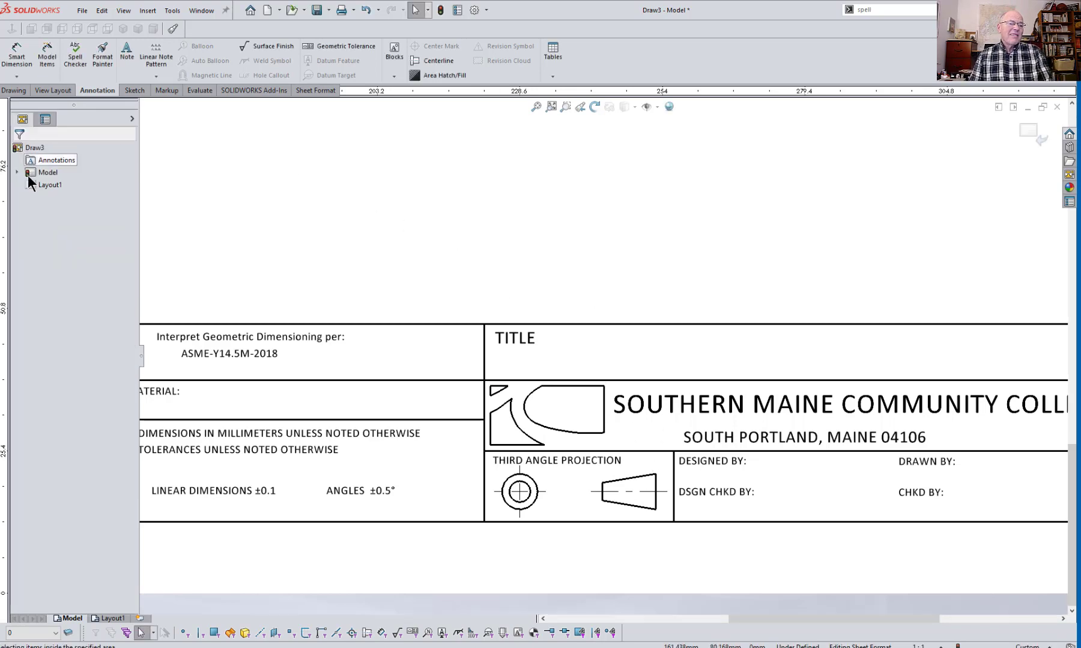
Step: Leave sheet format editing, return to editing the sheet, and fit the whole sheet in view
{"action": "scroll", "coordinate": [689, 453], "scroll_direction": "up", "scroll_amount": 8}
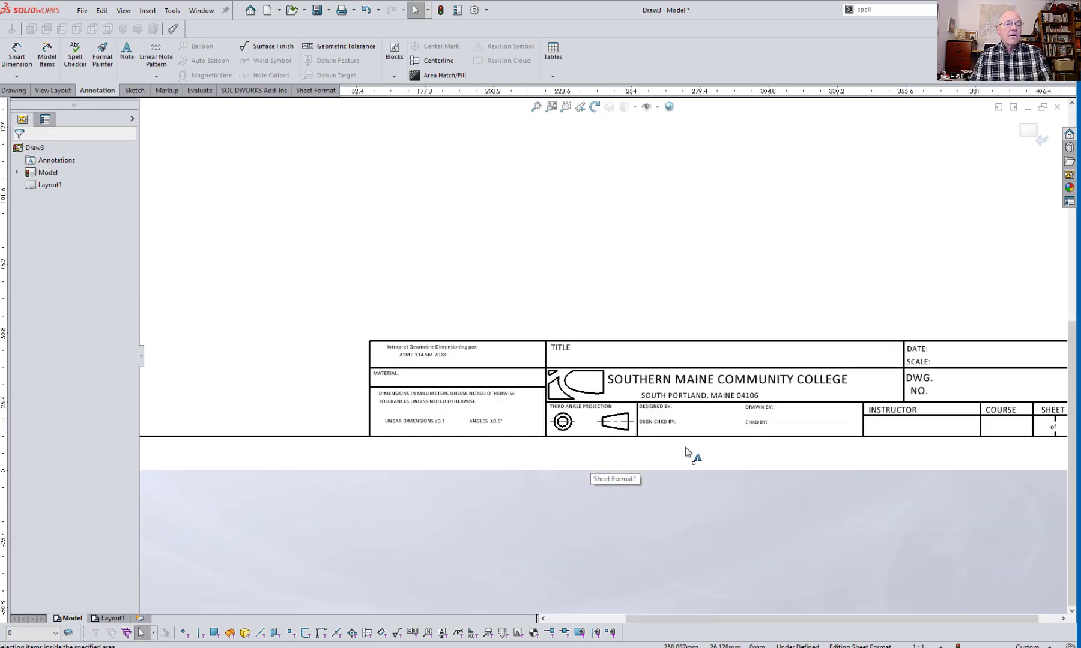
{"action": "mouse_move", "coordinate": [744, 306]}
{"action": "middle_mouse_down"}
{"action": "mouse_move", "coordinate": [707, 412]}
{"action": "mouse_move", "coordinate": [750, 391]}
{"action": "mouse_move", "coordinate": [736, 396]}
{"action": "middle_mouse_up"}
{"action": "right_click", "coordinate": [677, 234]}
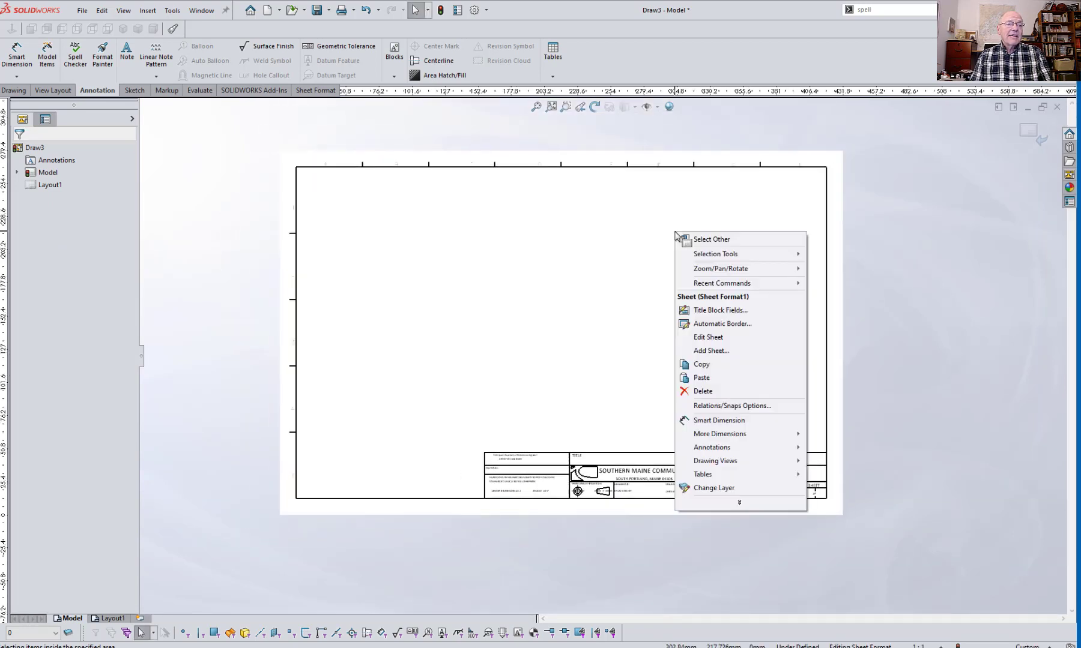
{"action": "left_click", "coordinate": [718, 338]}
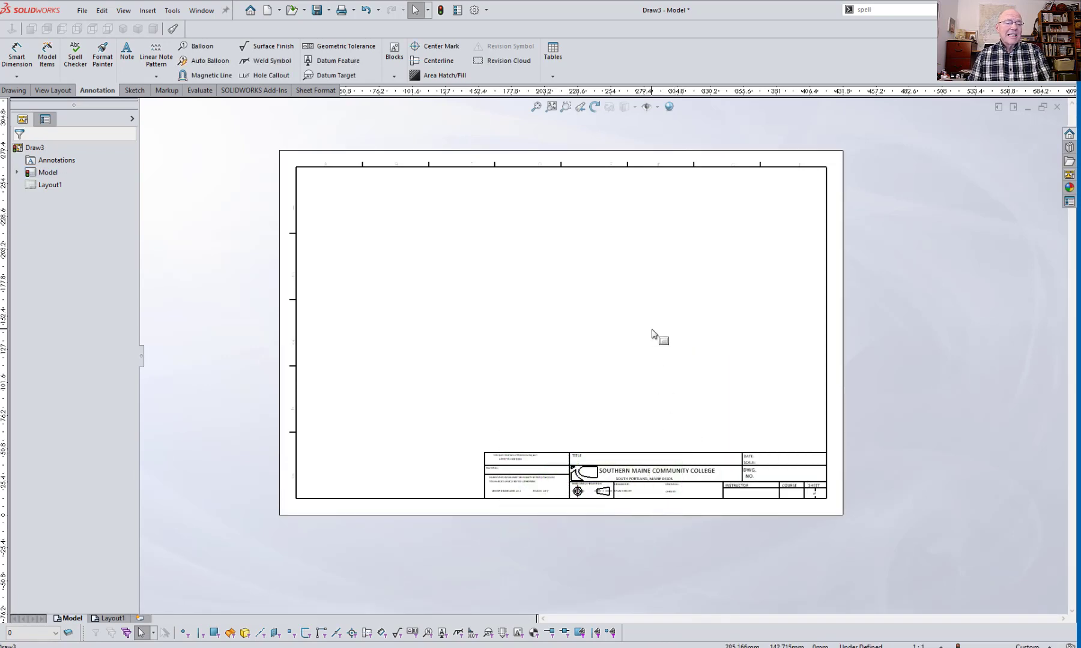
{"action": "key", "text": "f"}
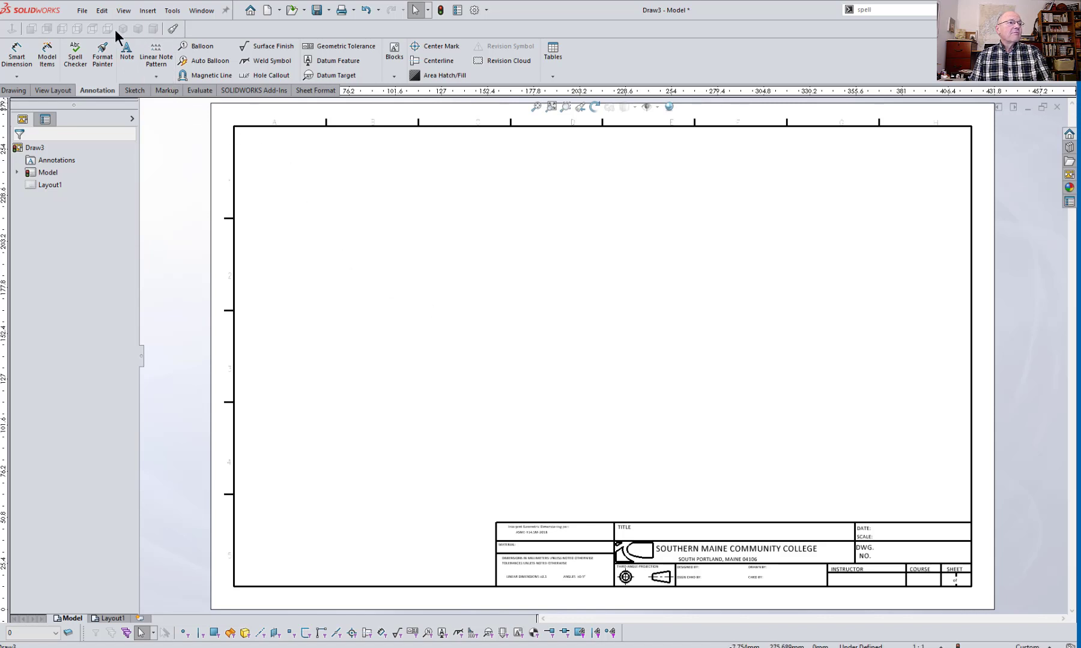
Step: Save the sheet format over the existing tbmetric.slddrt in the sheetformat folder
{"action": "left_click", "coordinate": [81, 10]}
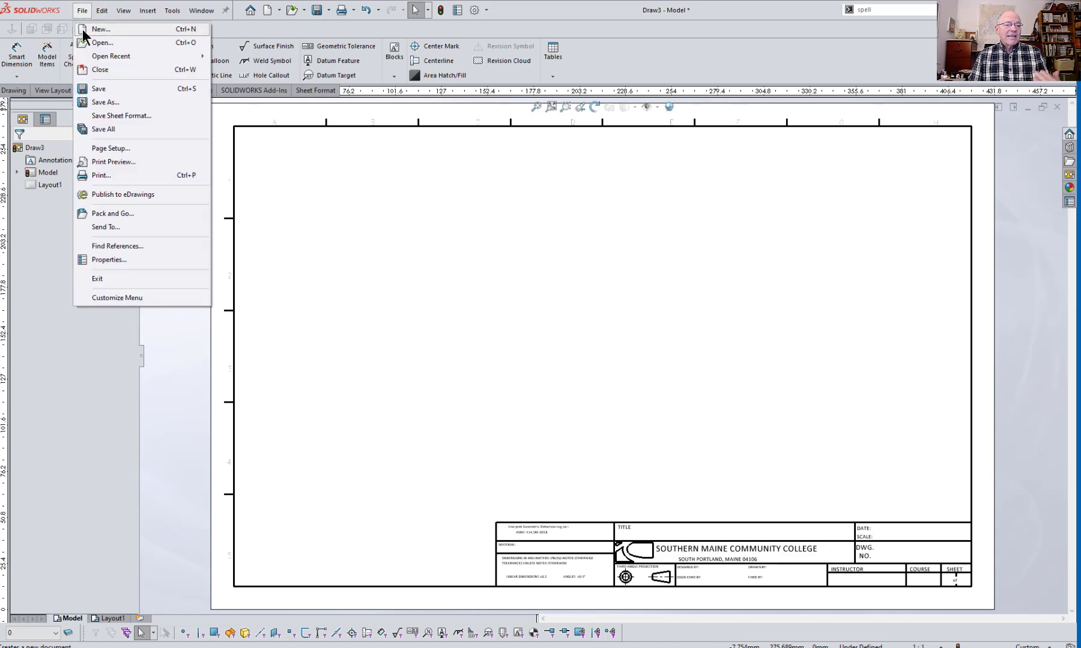
{"action": "left_click", "coordinate": [104, 117]}
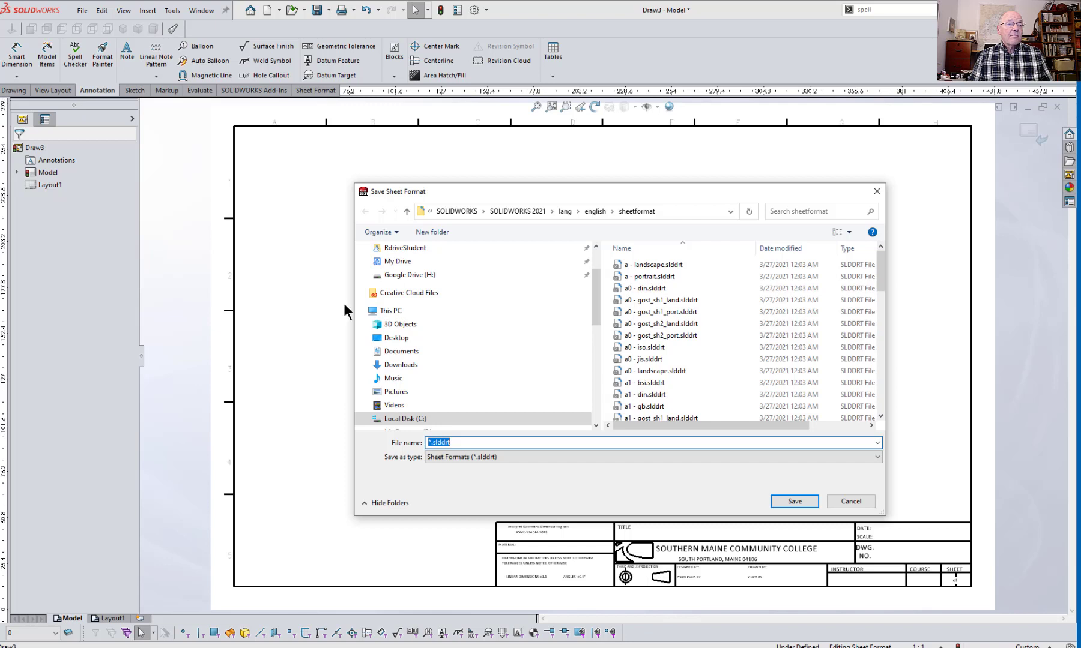
{"action": "scroll", "coordinate": [685, 372], "scroll_direction": "down", "scroll_amount": 2}
{"action": "scroll", "coordinate": [684, 370], "scroll_direction": "down", "scroll_amount": 10}
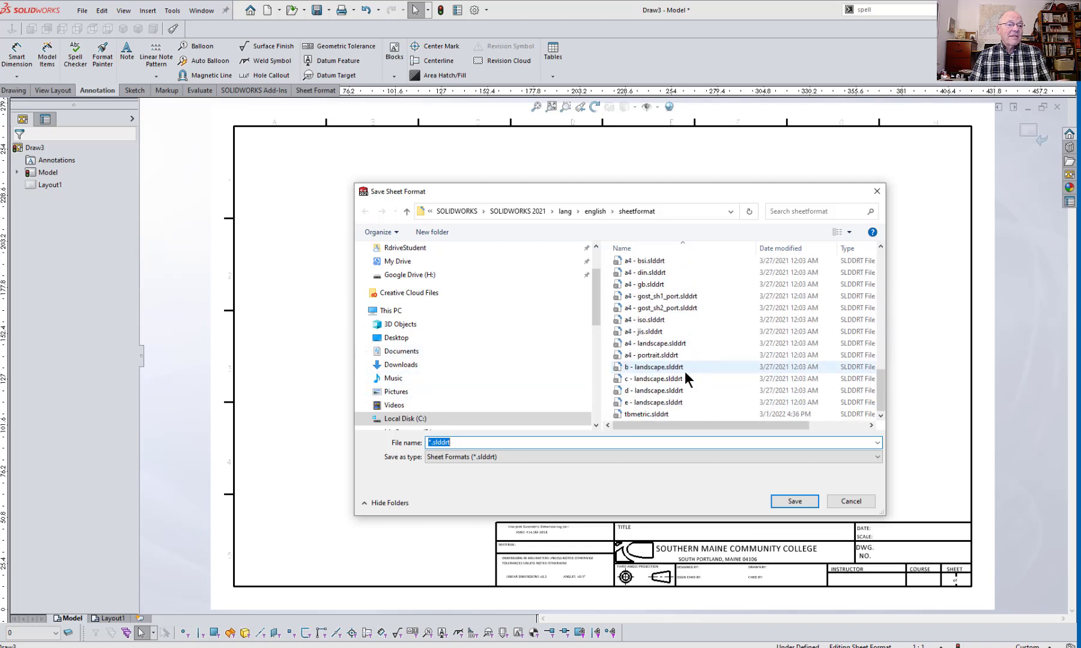
{"action": "left_click", "coordinate": [645, 410]}
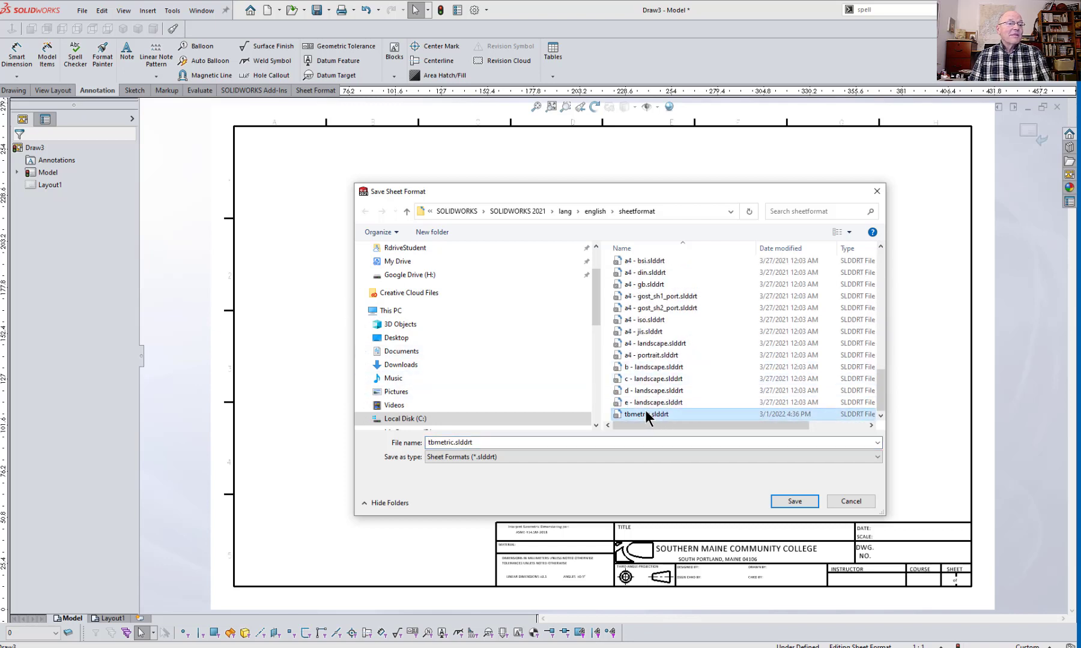
{"action": "left_click", "coordinate": [787, 502]}
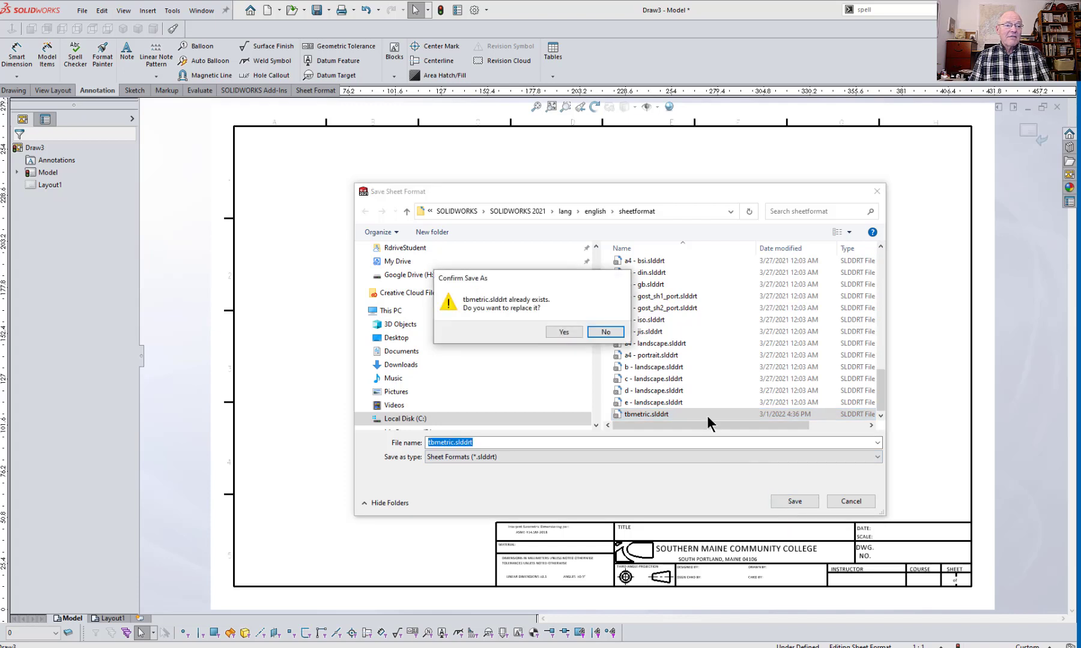
{"action": "left_click", "coordinate": [564, 332]}
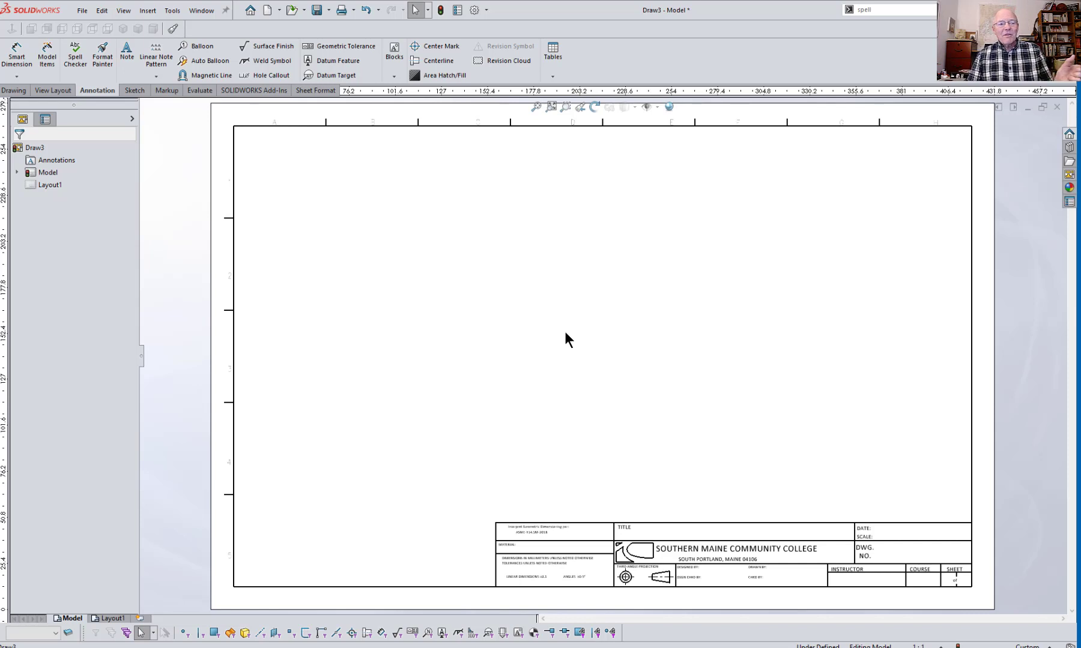
Step: Create a new drawing that uses the saved tbmetric.slddrt file as its sheet format
{"action": "left_click", "coordinate": [114, 619]}
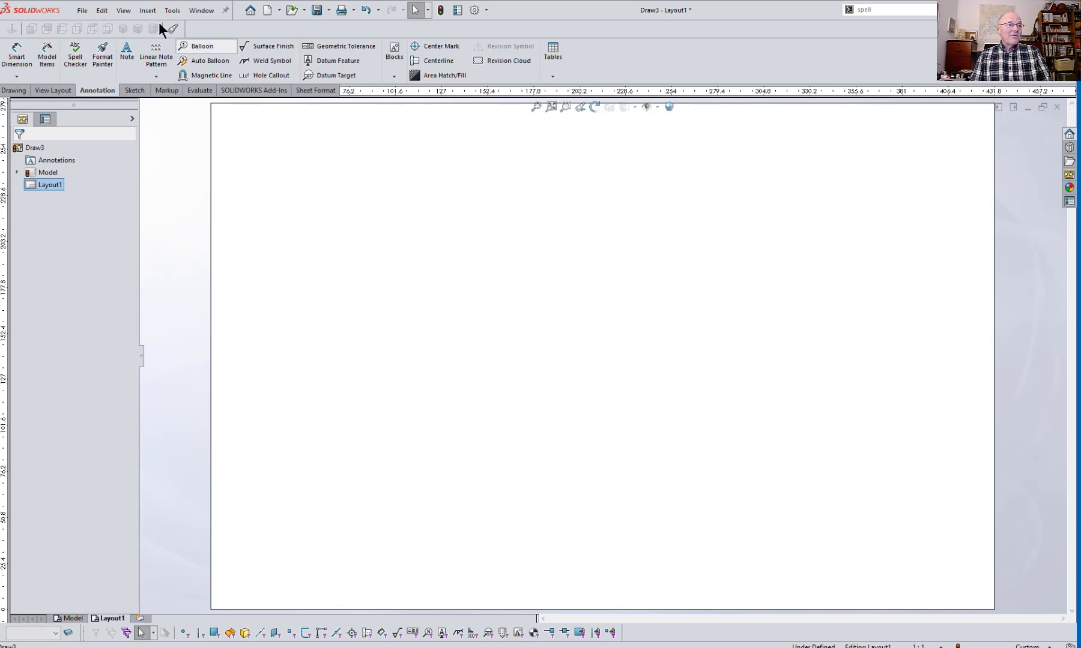
{"action": "left_click", "coordinate": [83, 10]}
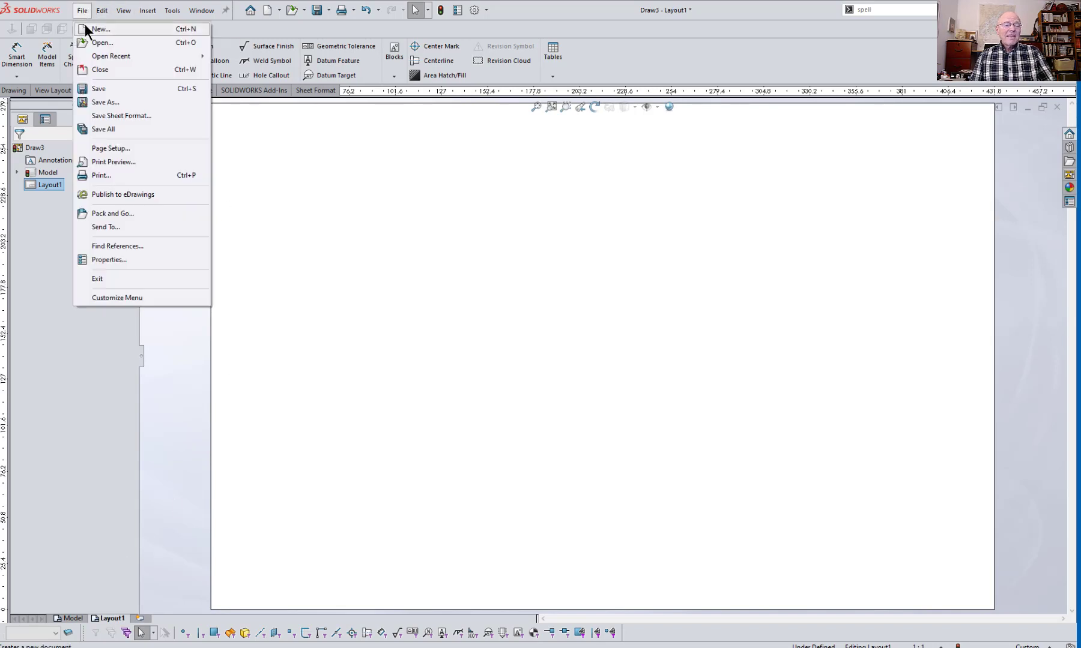
{"action": "left_click", "coordinate": [85, 25]}
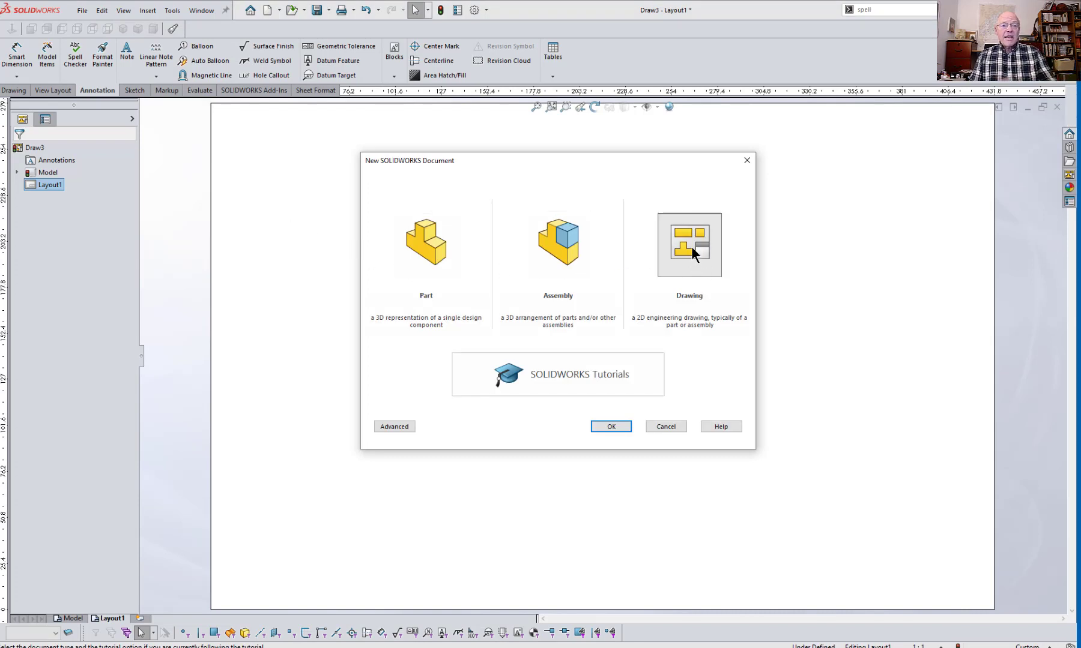
{"action": "left_click", "coordinate": [612, 426]}
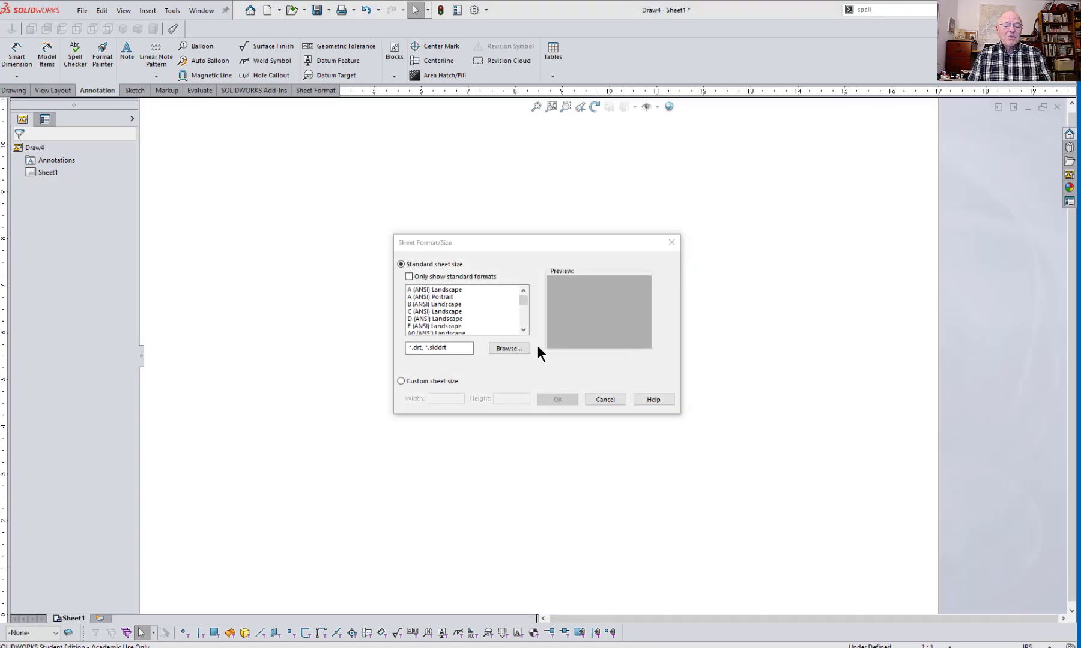
{"action": "left_click", "coordinate": [508, 348]}
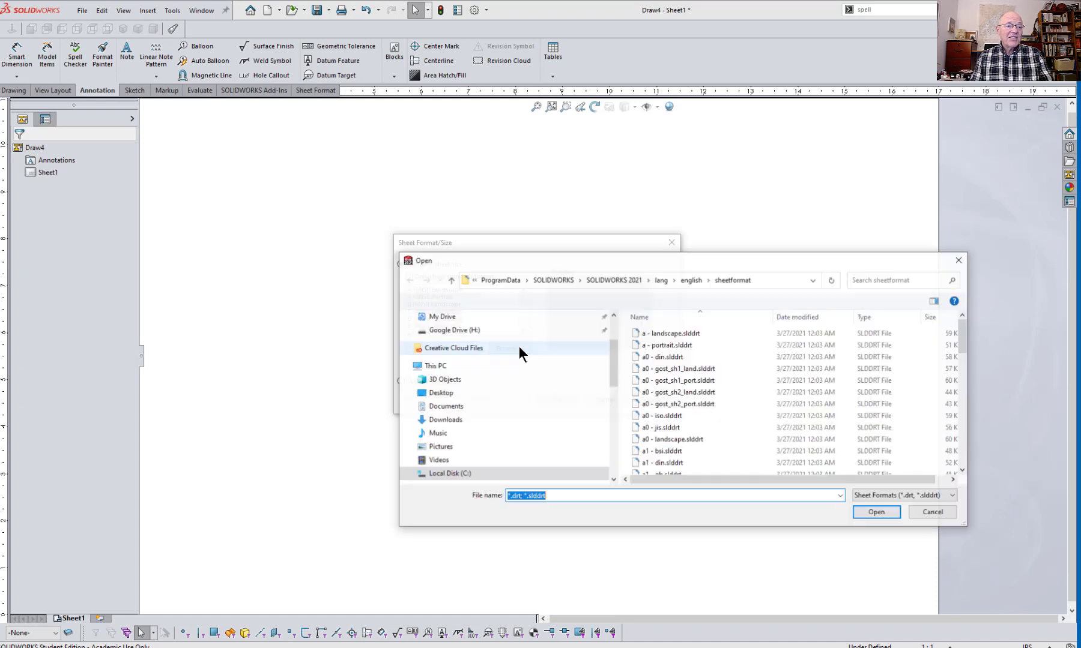
{"action": "scroll", "coordinate": [792, 401], "scroll_direction": "down", "scroll_amount": 10}
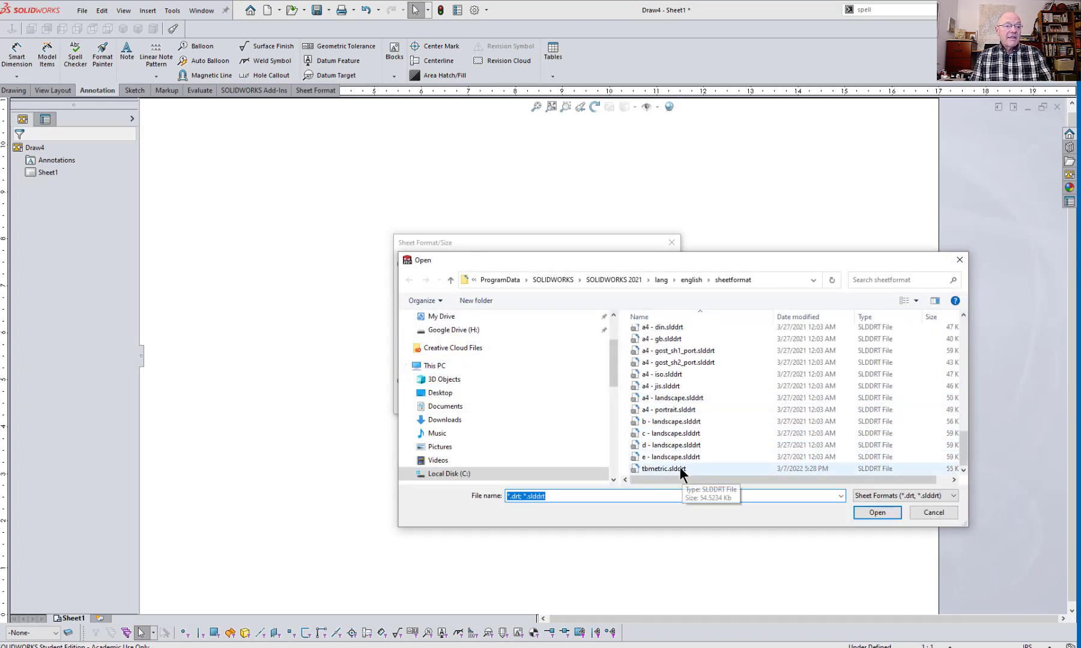
{"action": "left_click", "coordinate": [679, 467]}
{"action": "left_click", "coordinate": [859, 517]}
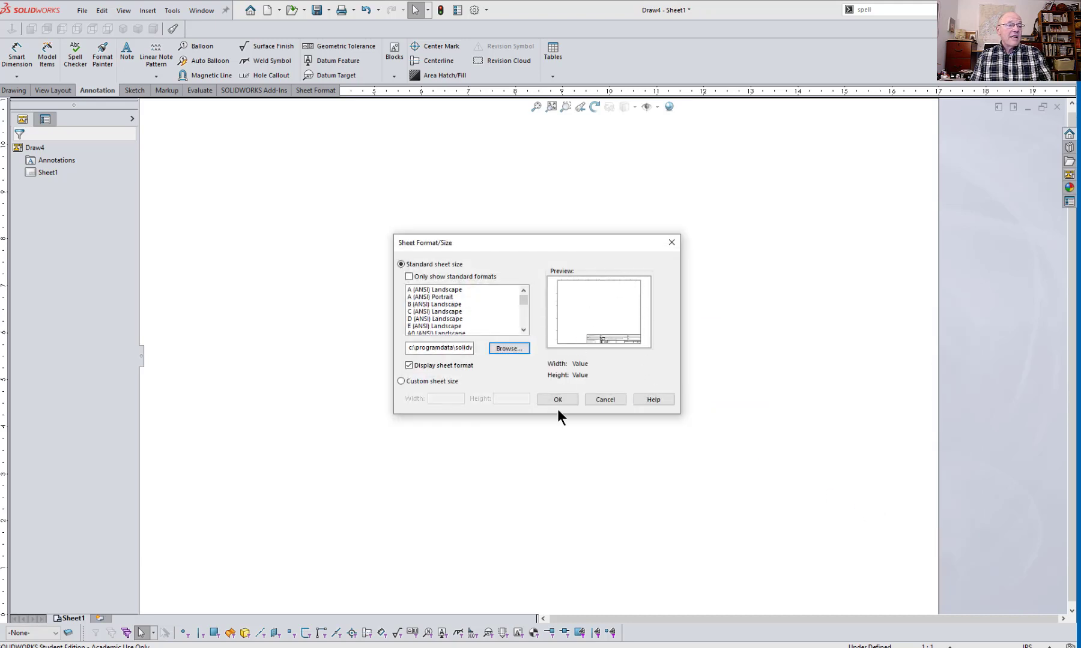
{"action": "left_click", "coordinate": [555, 399]}
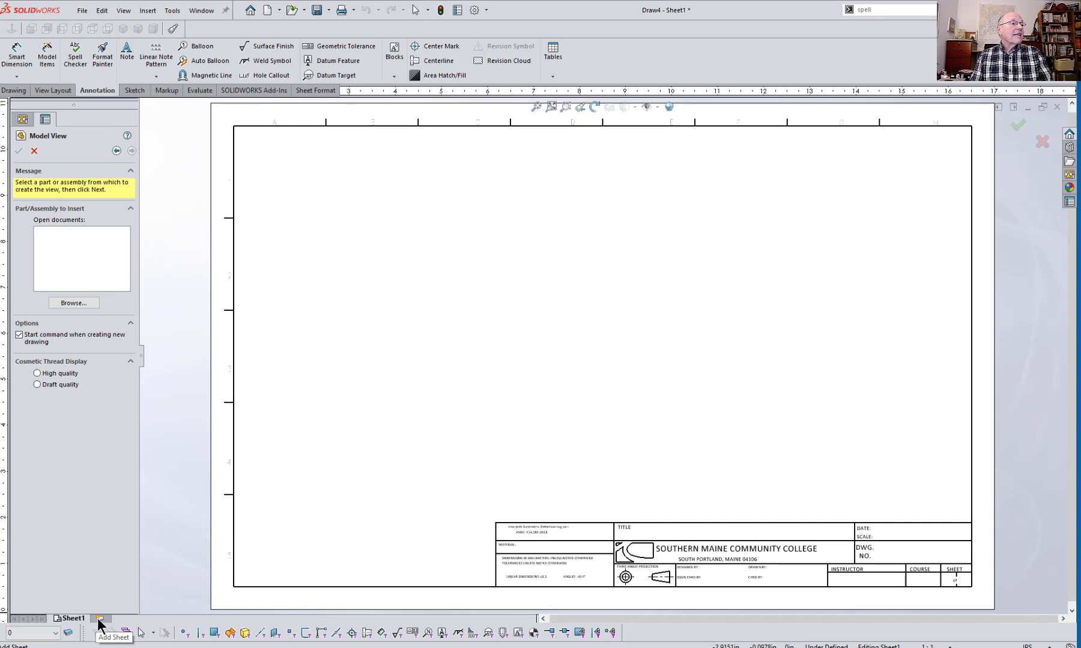
Step: Cancel the model view insertion, add two more sheets to the drawing and return to Sheet1
{"action": "left_click", "coordinate": [34, 152]}
{"action": "left_click", "coordinate": [99, 618]}
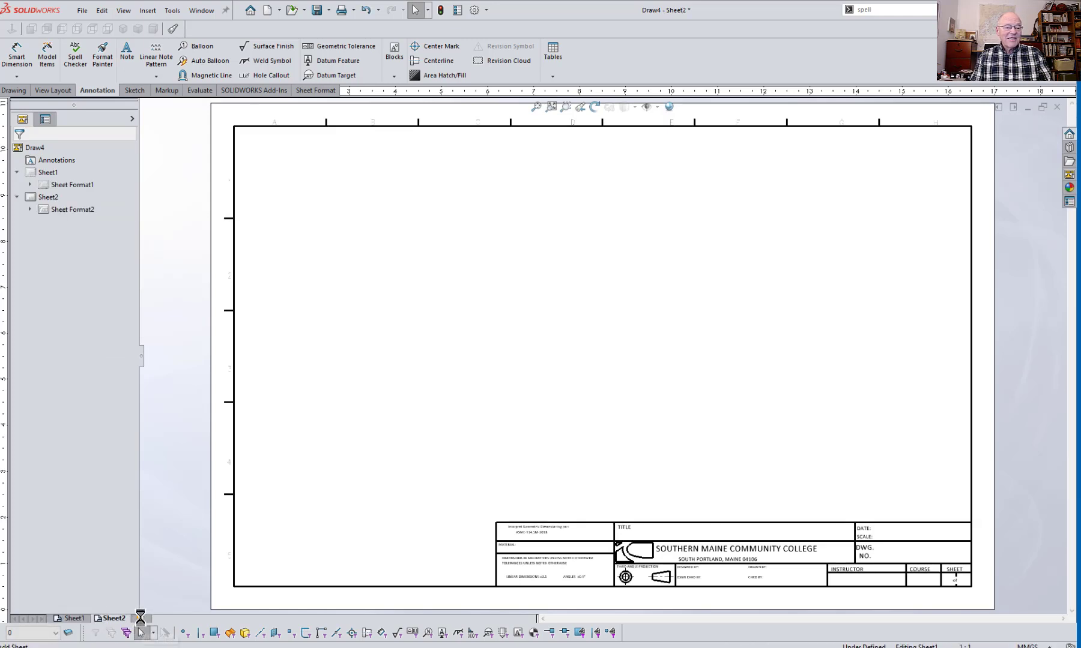
{"action": "left_click", "coordinate": [140, 619]}
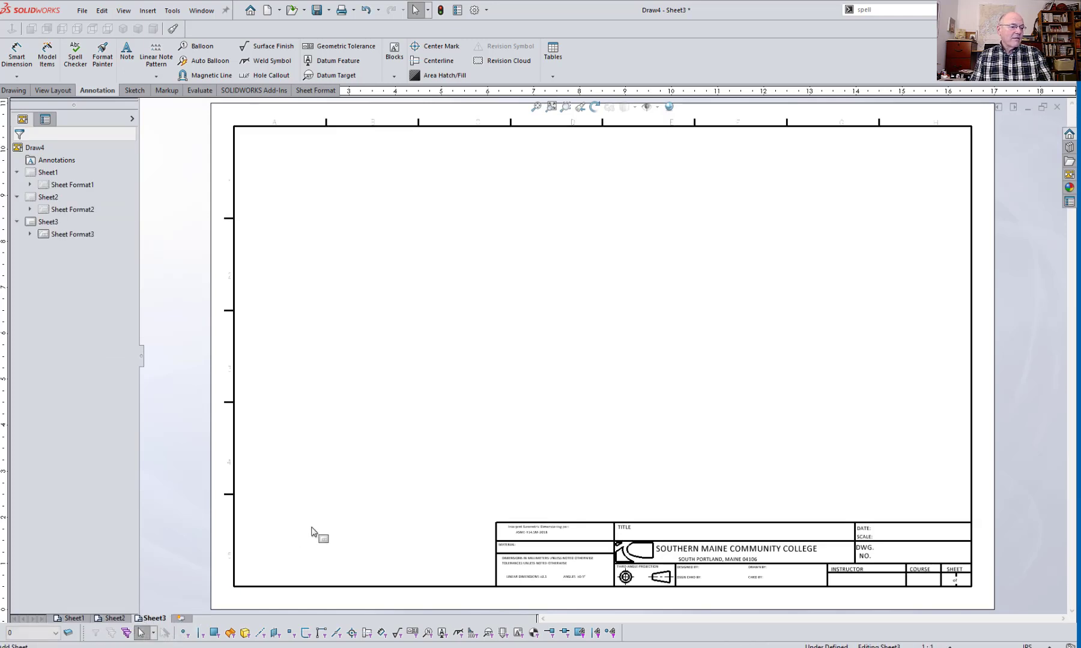
{"action": "left_click", "coordinate": [71, 619]}
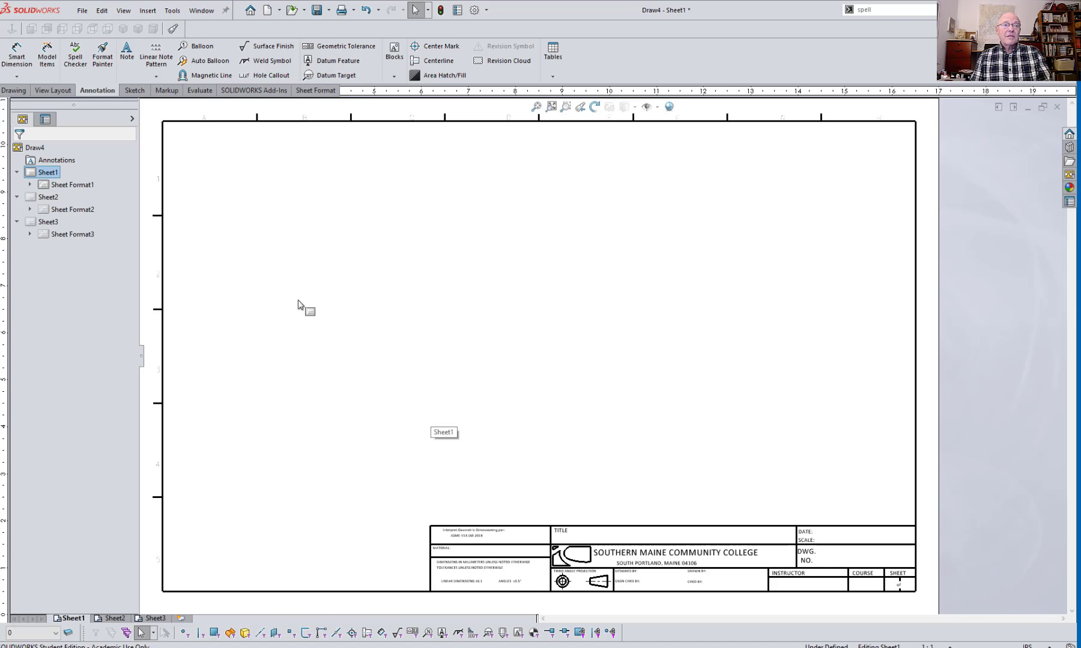
Step: Check the overall drafting standard in the new drawing's document properties
{"action": "left_click", "coordinate": [487, 10]}
{"action": "left_click", "coordinate": [491, 27]}
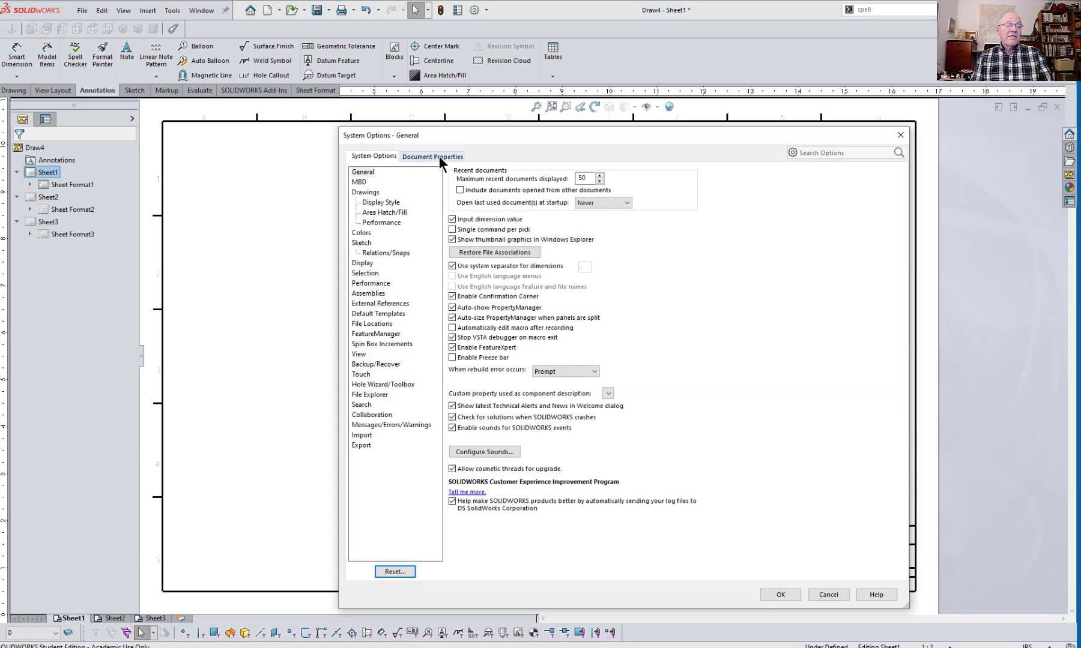
{"action": "left_click", "coordinate": [439, 156]}
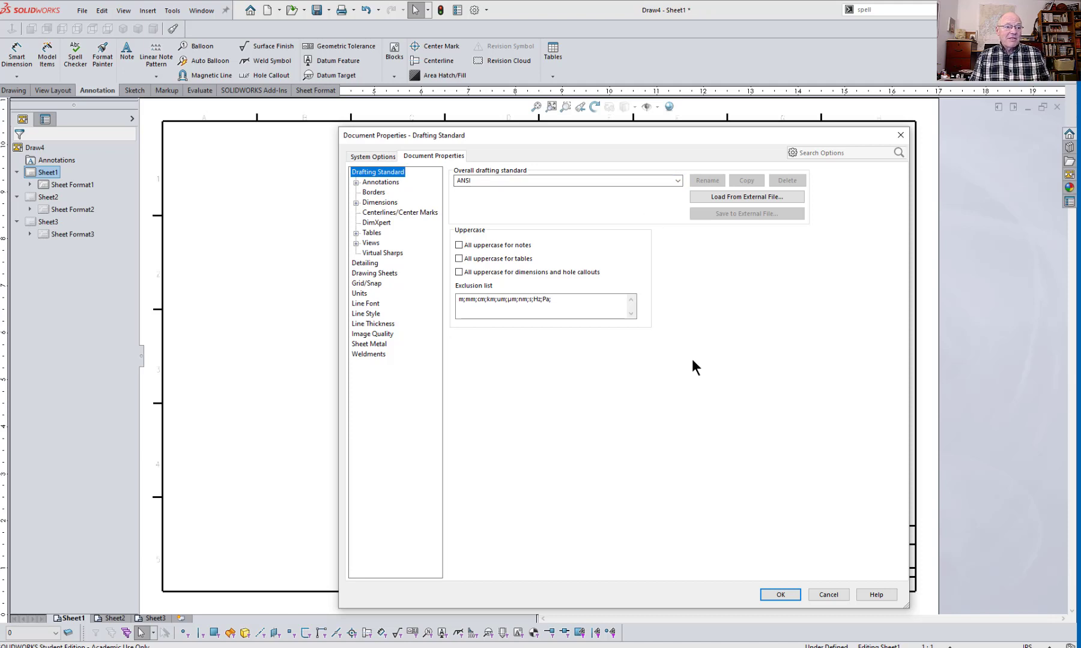
{"action": "left_click", "coordinate": [775, 594]}
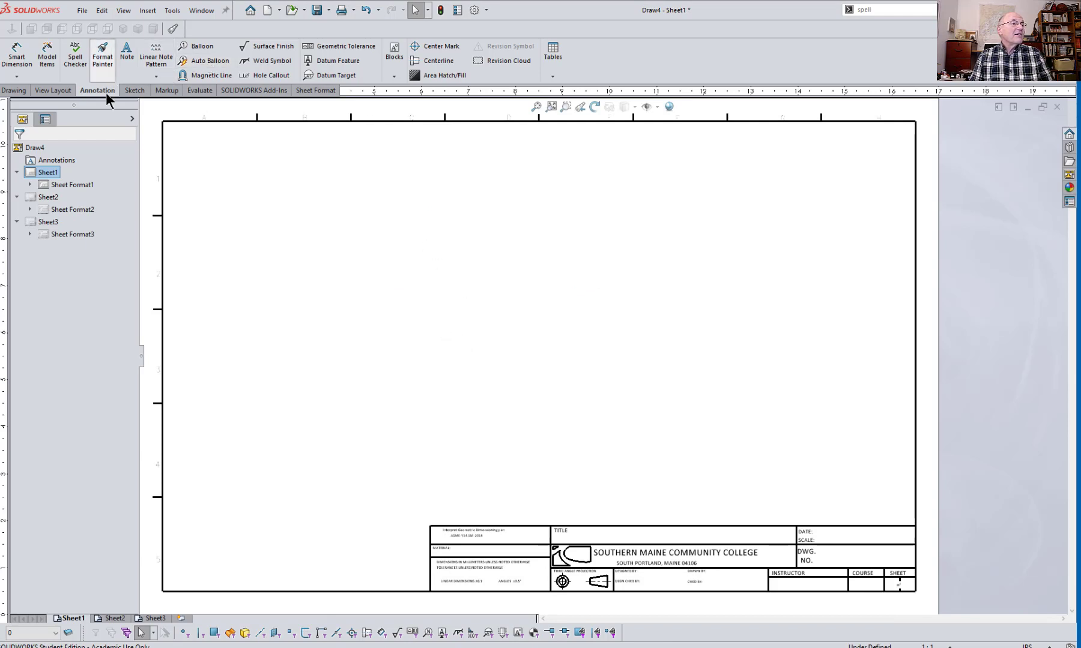
Step: Try to sketch a center rectangle in the upper part of Sheet1
{"action": "left_click", "coordinate": [134, 90]}
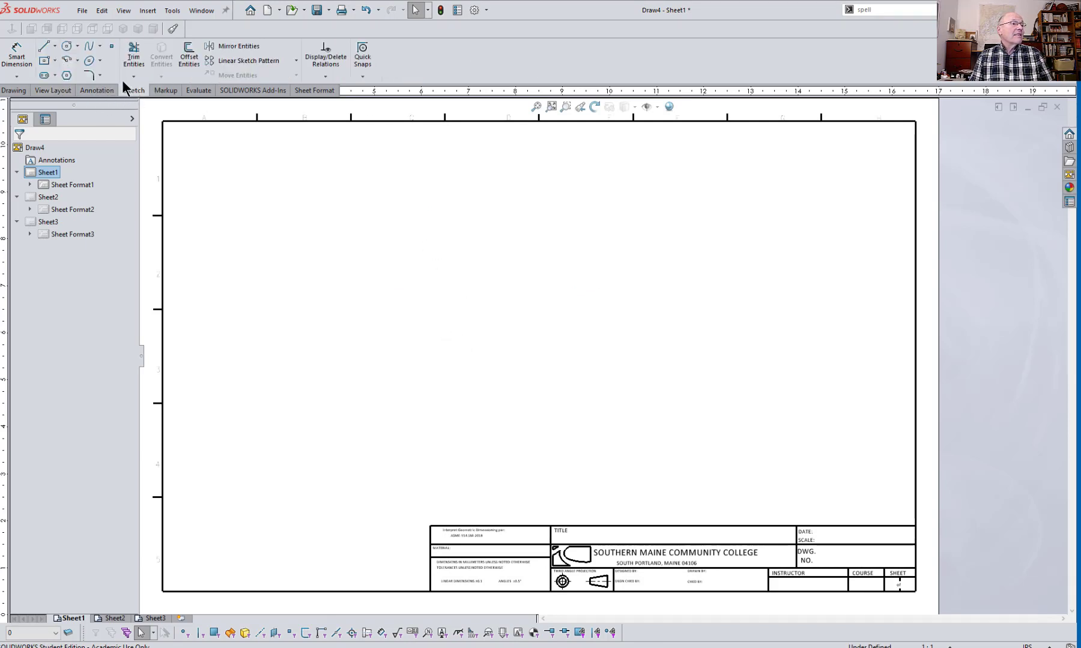
{"action": "left_click", "coordinate": [44, 63]}
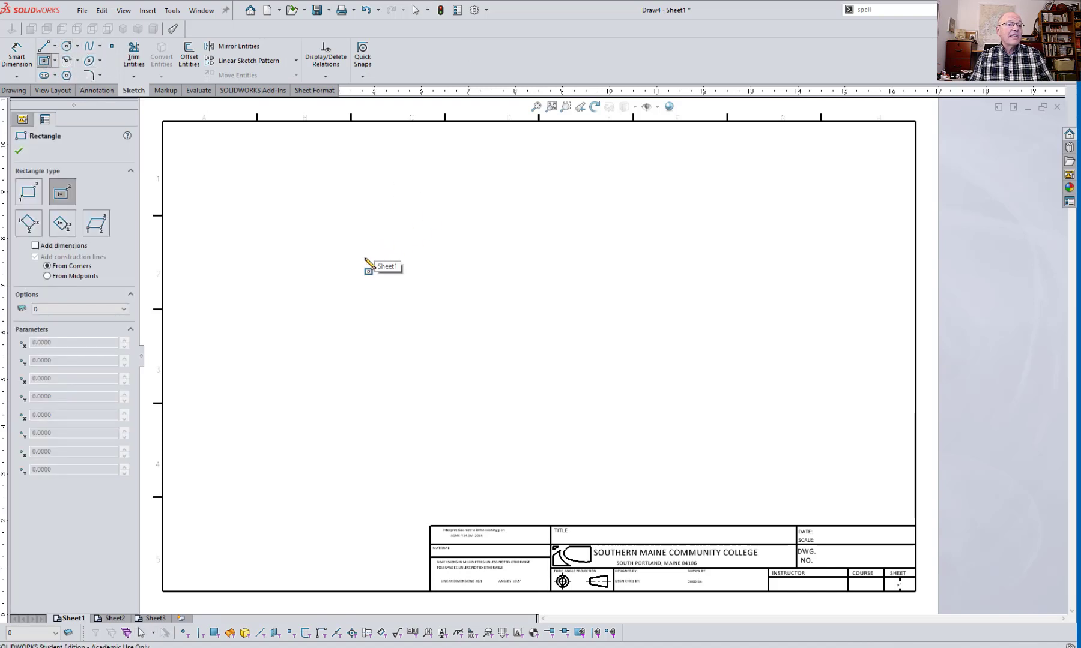
{"action": "left_click", "coordinate": [366, 258]}
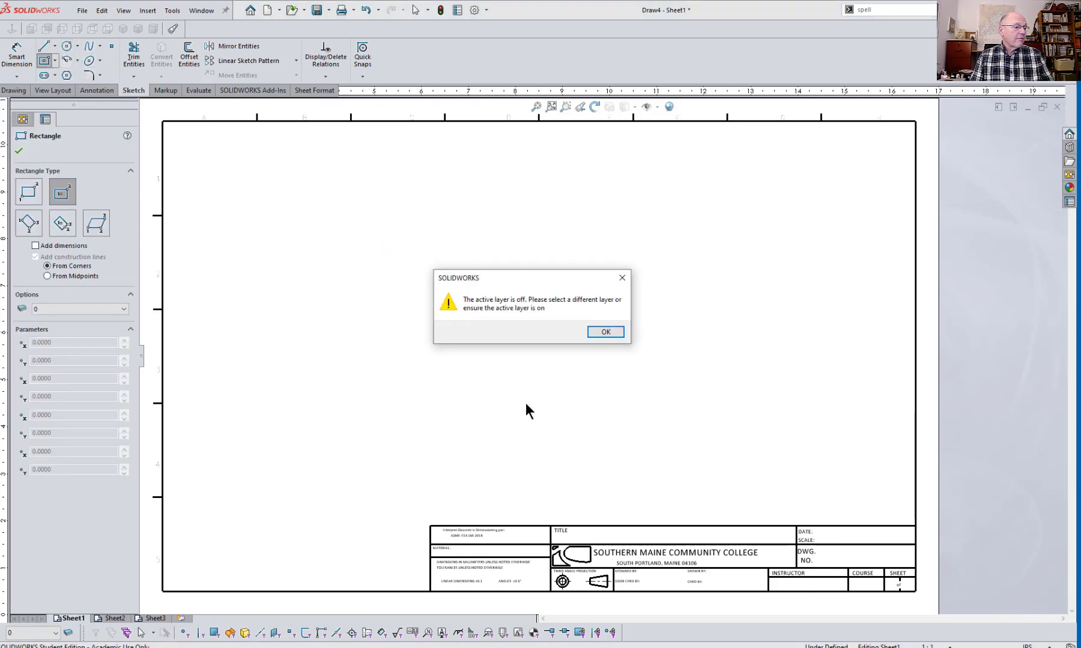
{"action": "left_click", "coordinate": [605, 332]}
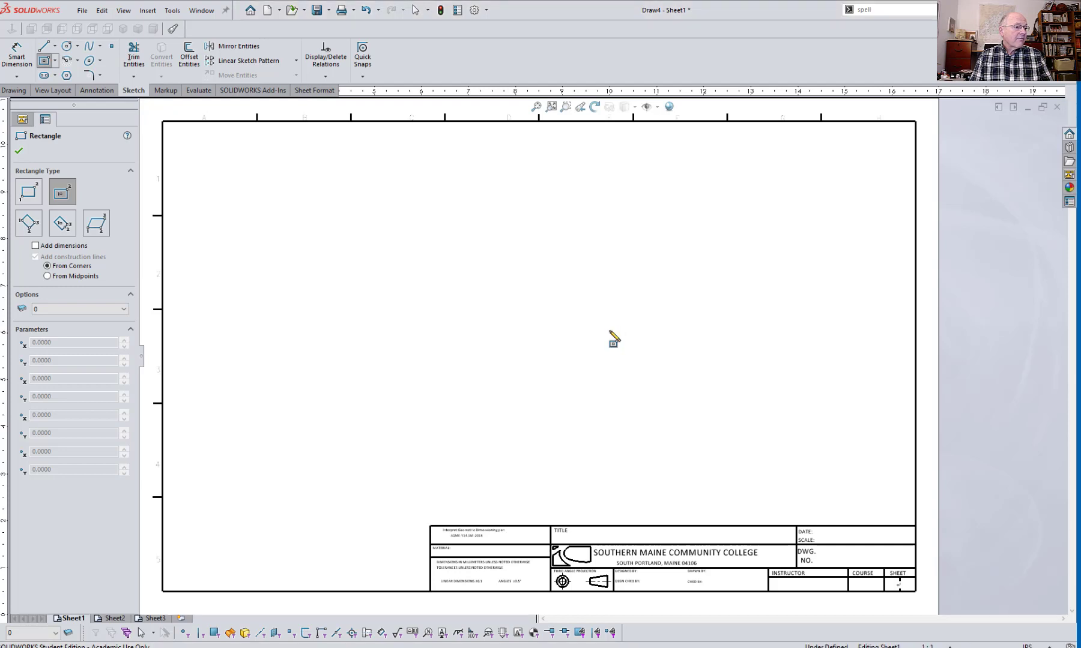
Step: Try to add a new layer named Obj with a 0.0138in line thickness
{"action": "left_click", "coordinate": [70, 632]}
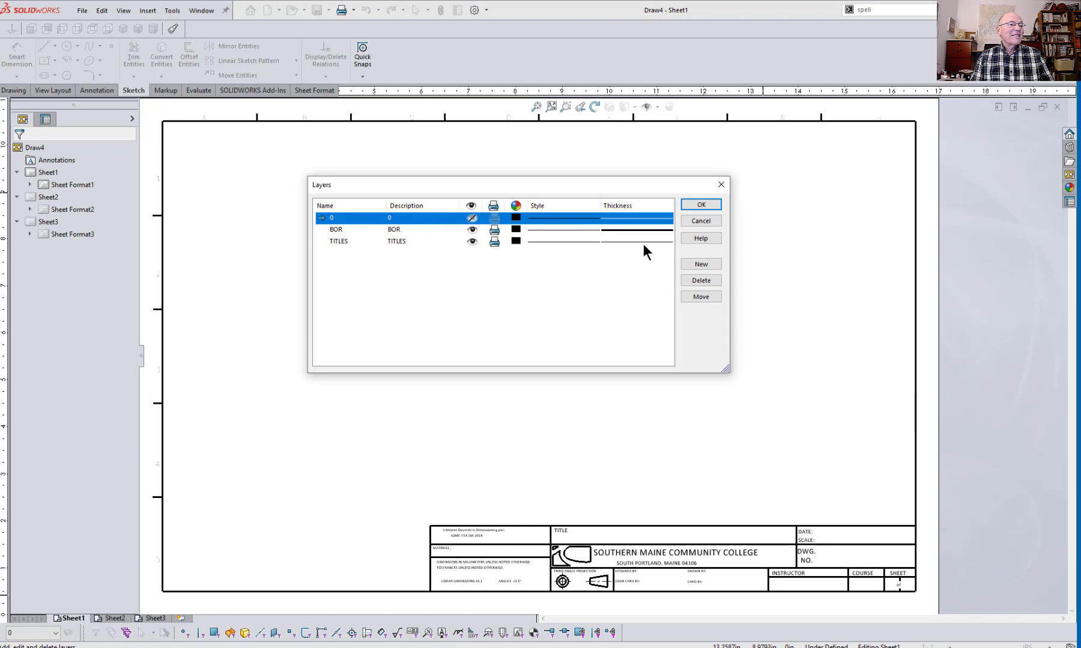
{"action": "left_click", "coordinate": [705, 265]}
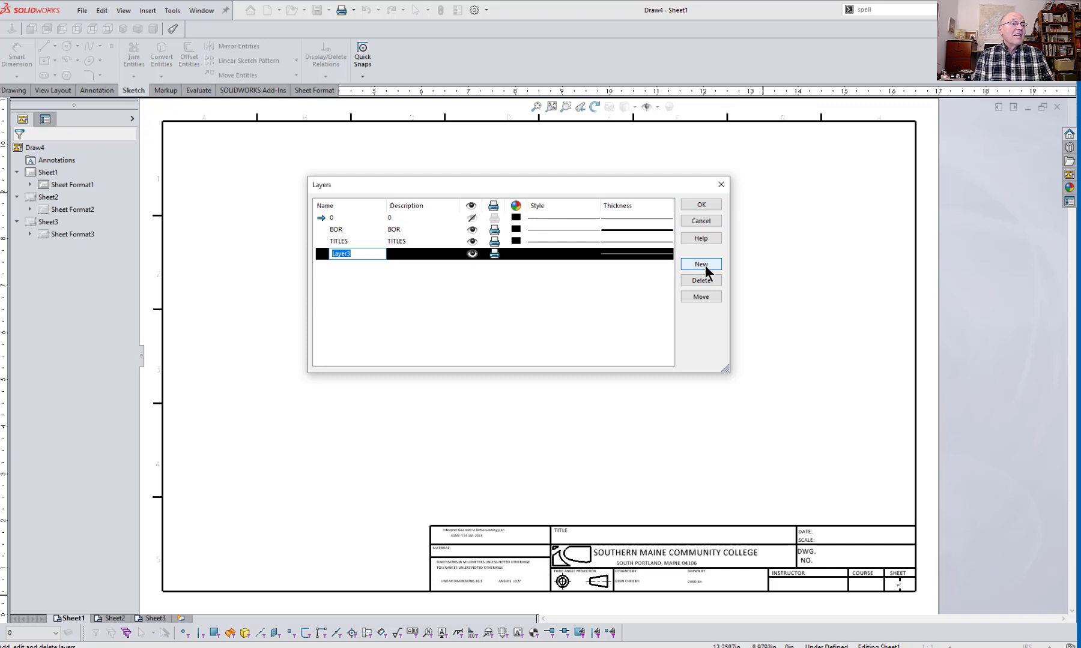
{"action": "type", "text": "O"}
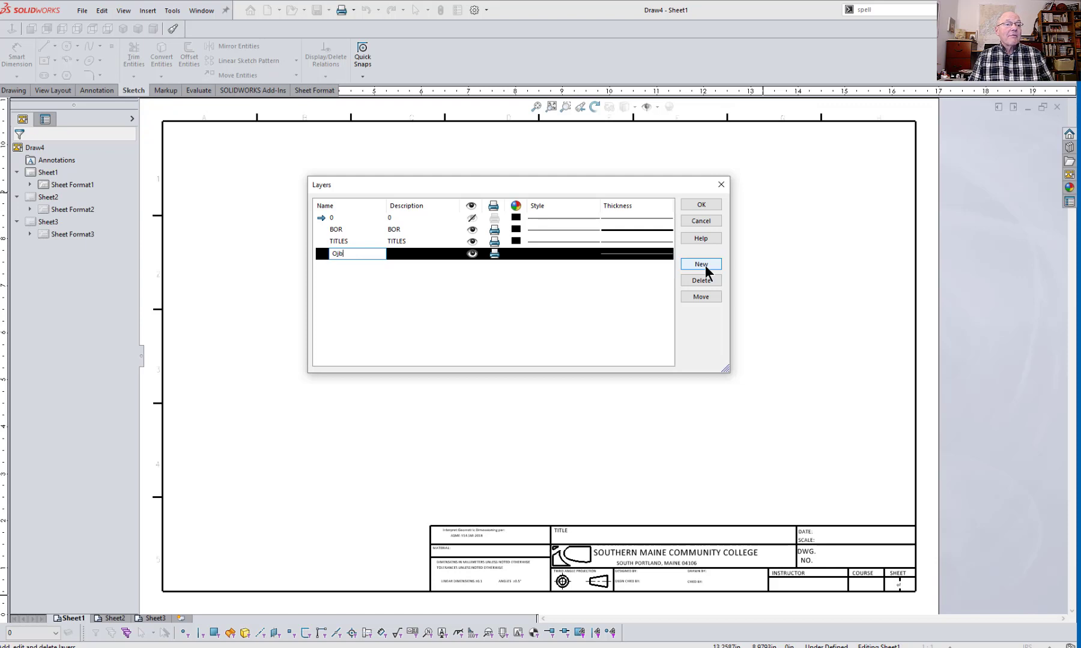
{"action": "type", "text": "bj"}
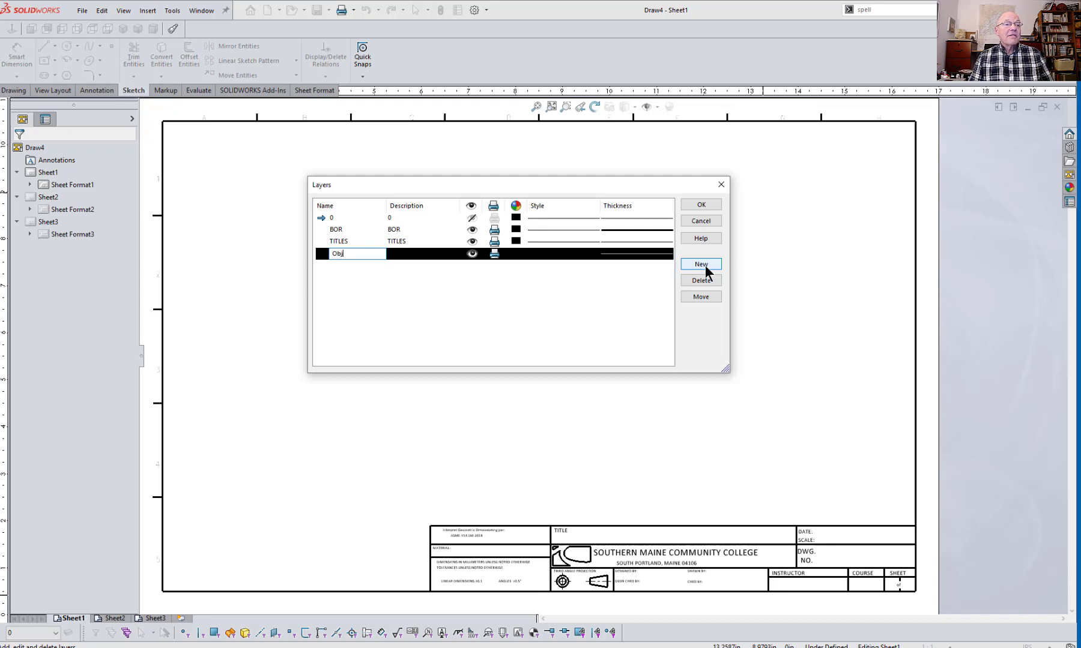
{"action": "left_click", "coordinate": [619, 254]}
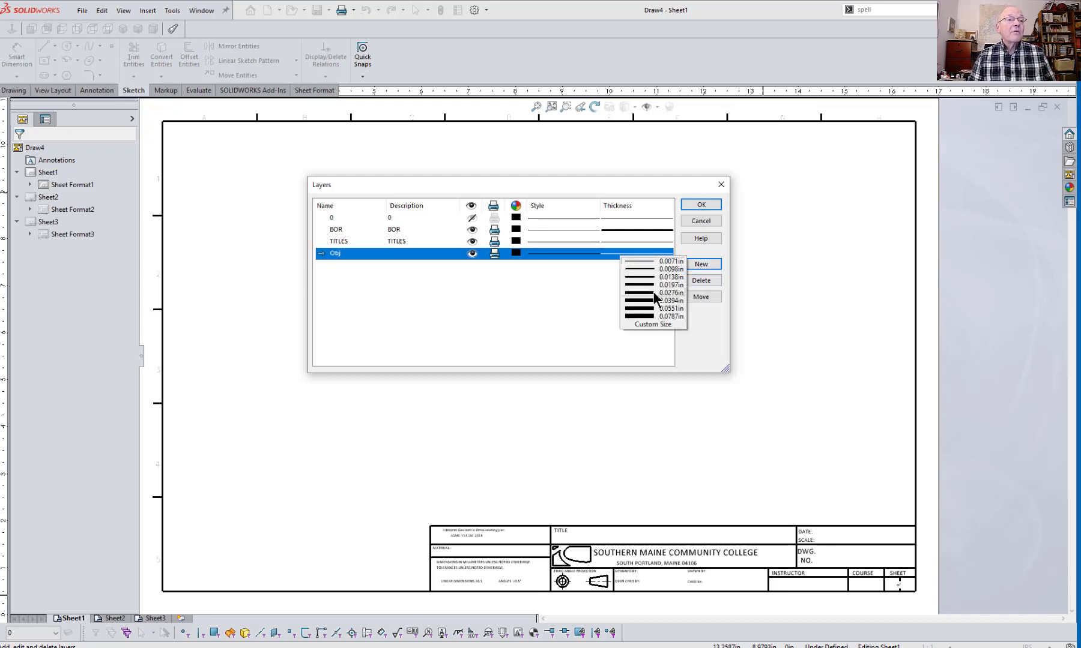
{"action": "left_click", "coordinate": [666, 277]}
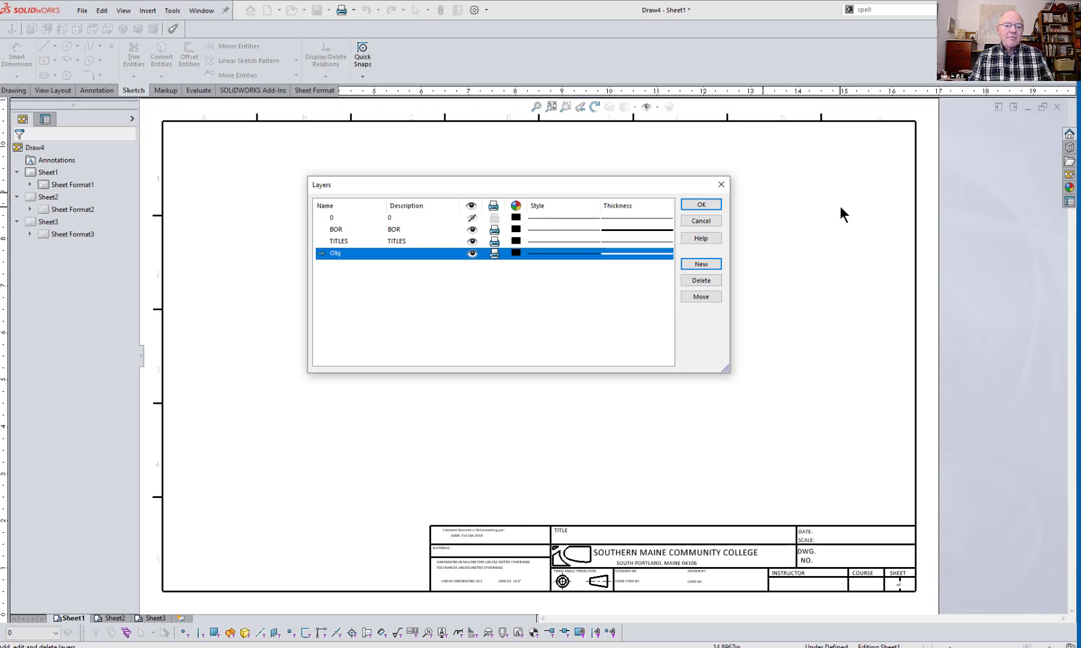
{"action": "left_click", "coordinate": [722, 185]}
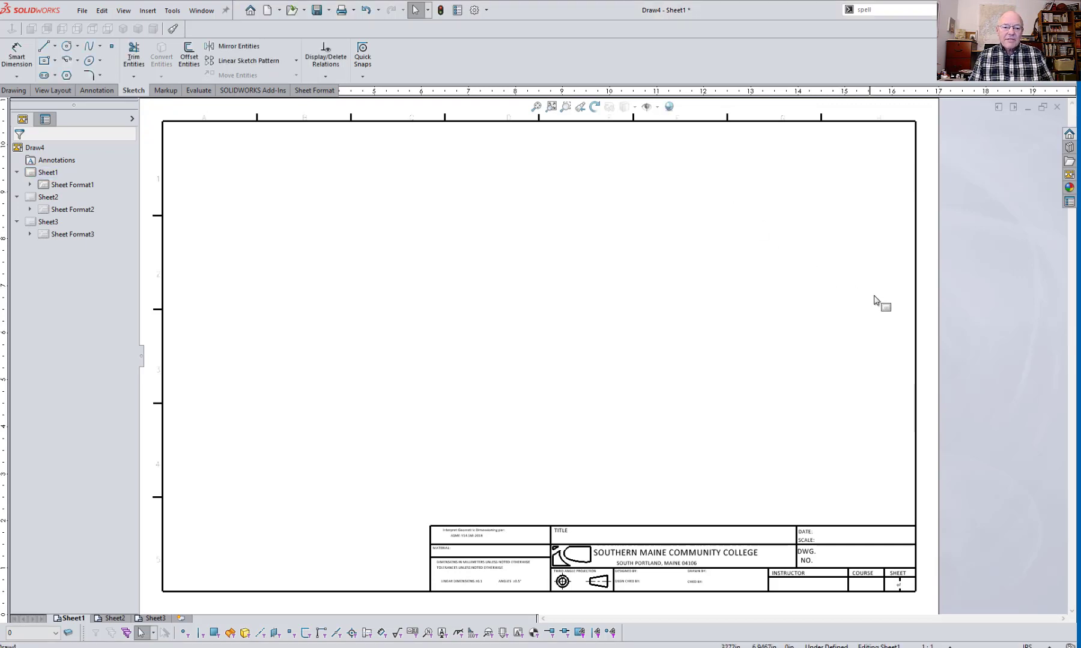
Step: Switch the drawing's unit system to MMGS
{"action": "left_click", "coordinate": [1031, 645]}
{"action": "left_click", "coordinate": [954, 599]}
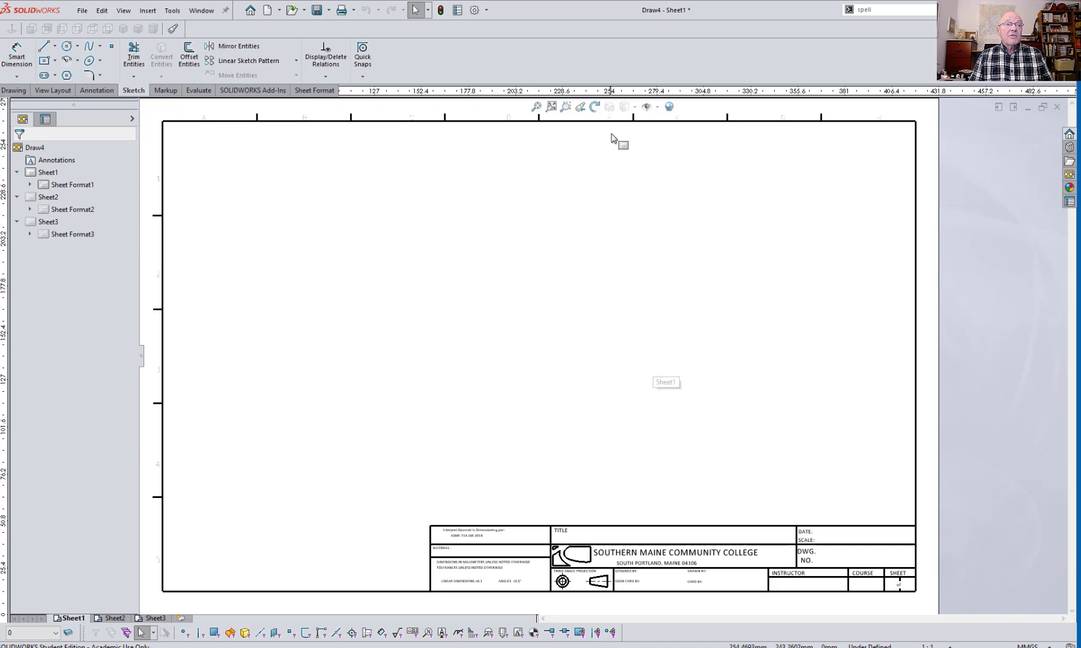
Step: Review the available overall drafting standards in the drawing's document properties
{"action": "left_click", "coordinate": [489, 9]}
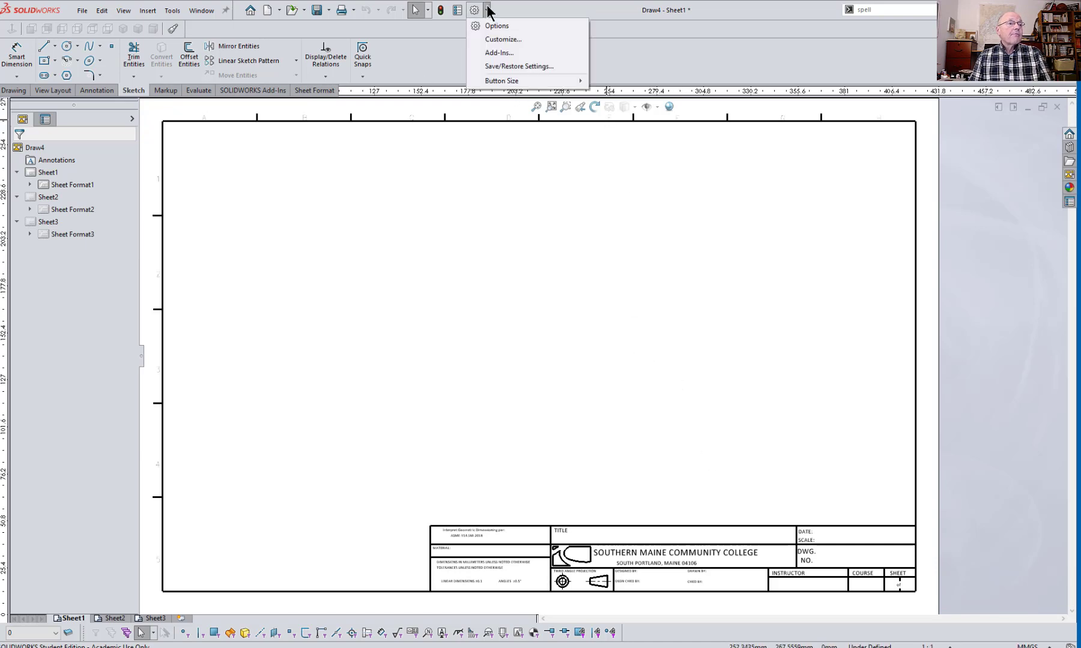
{"action": "left_click", "coordinate": [485, 25]}
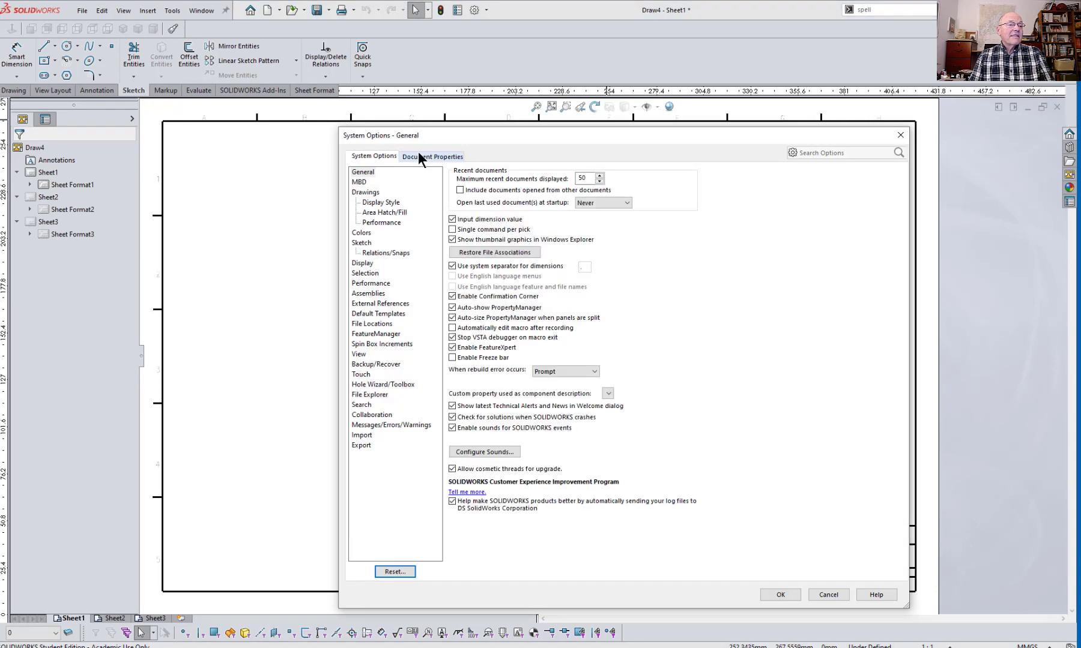
{"action": "left_click", "coordinate": [429, 157]}
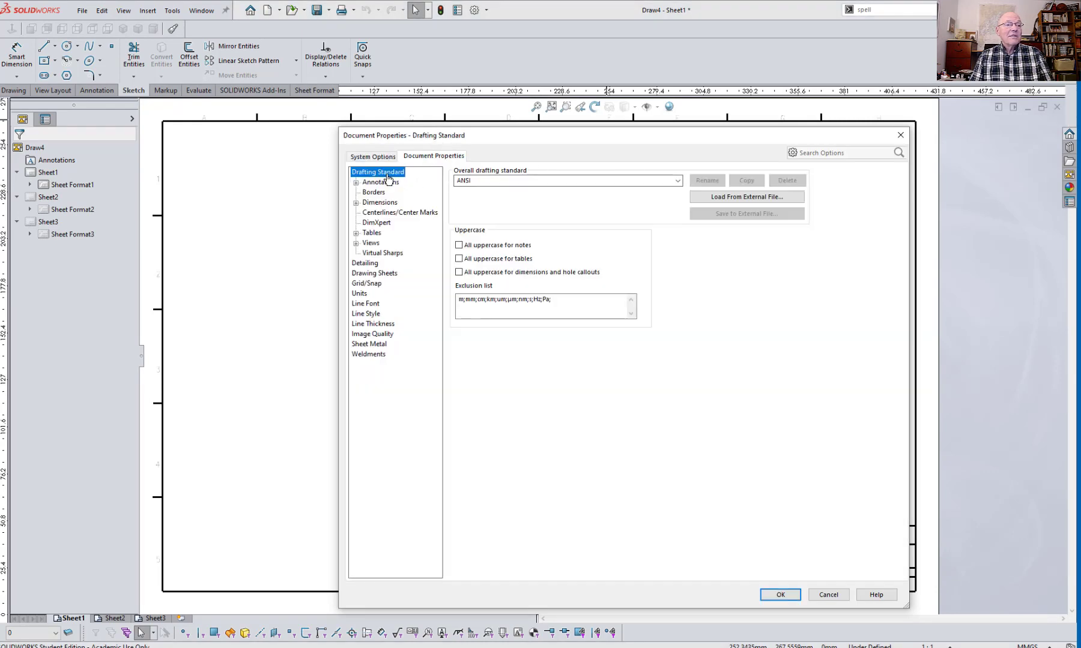
{"action": "left_click", "coordinate": [678, 180]}
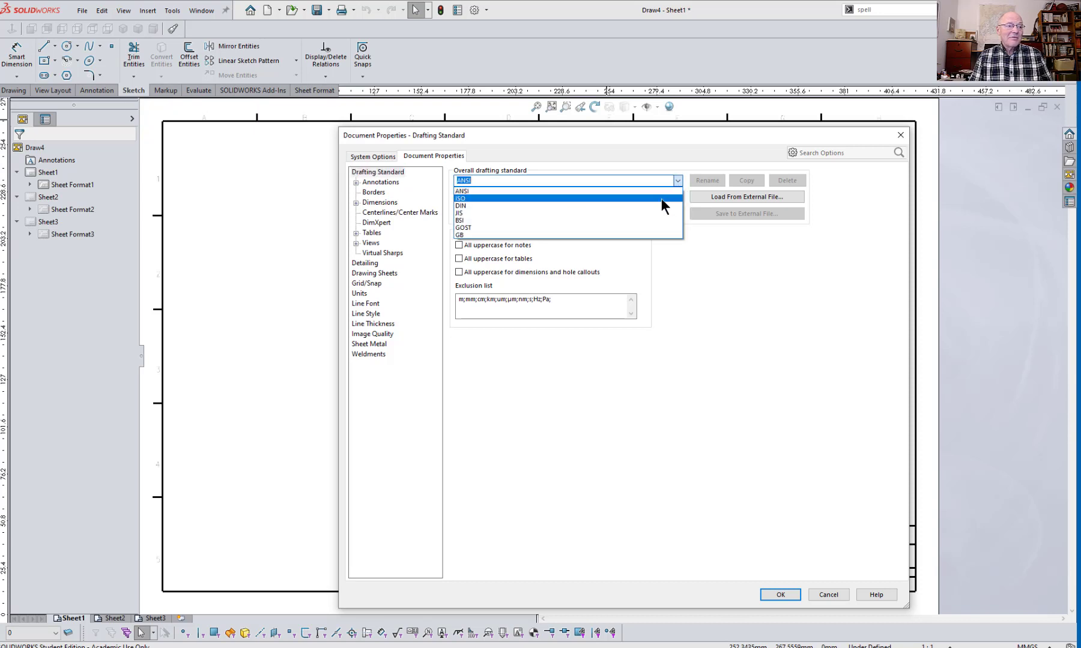
{"action": "key", "text": "Return"}
{"action": "key", "text": "Return"}
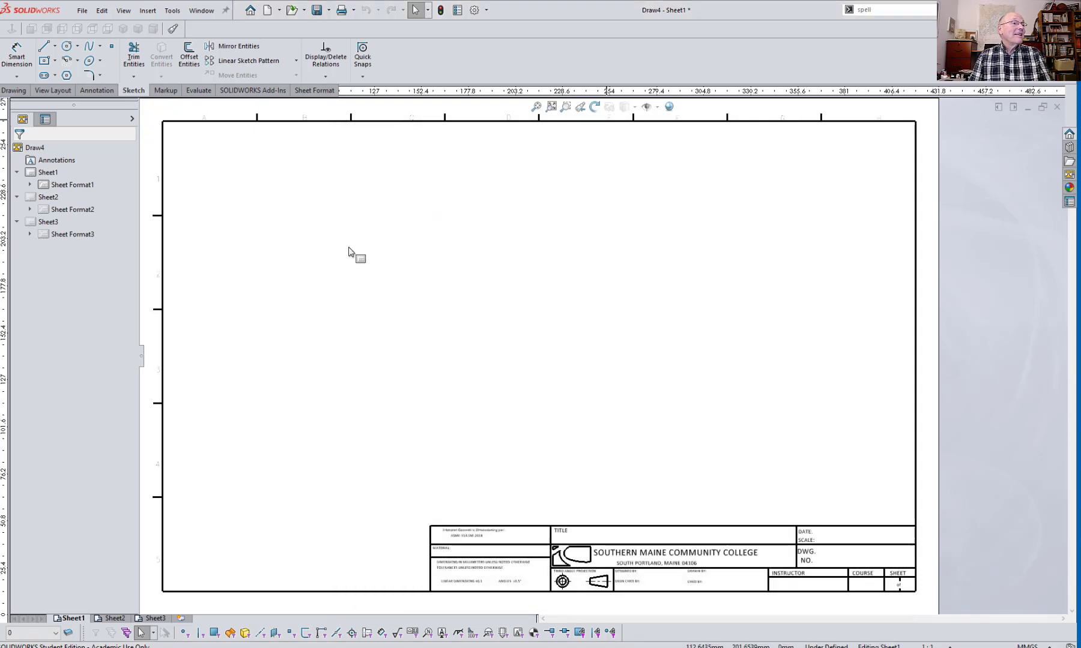
Step: Try to sketch a center rectangle on Sheet1 with layer 0 active
{"action": "left_click", "coordinate": [46, 61]}
{"action": "left_click", "coordinate": [392, 290]}
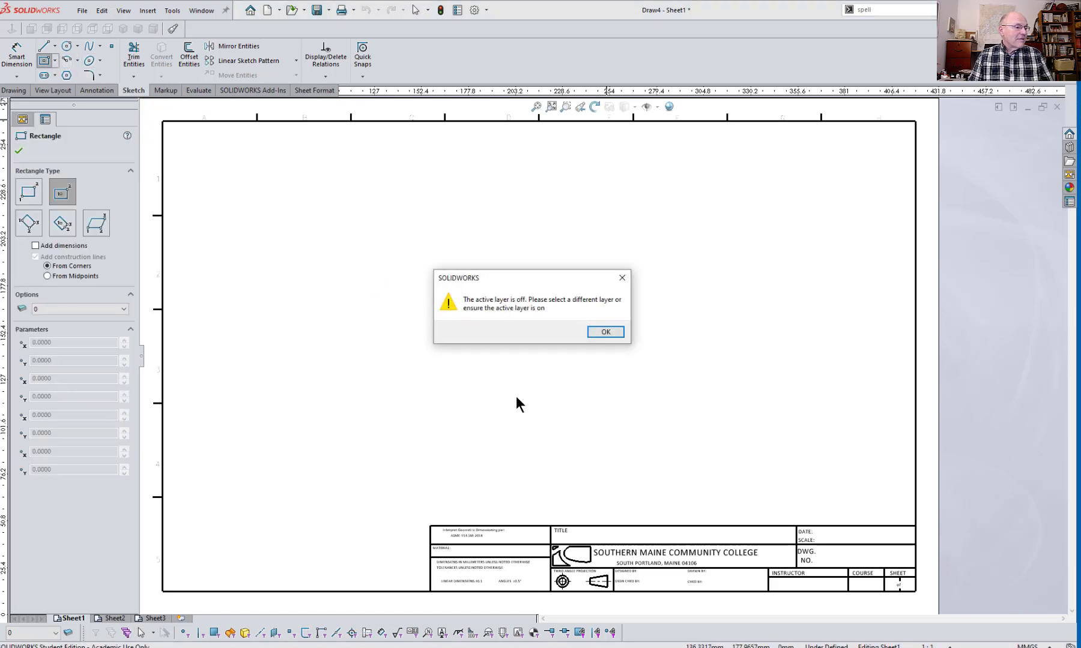
{"action": "left_click", "coordinate": [605, 331]}
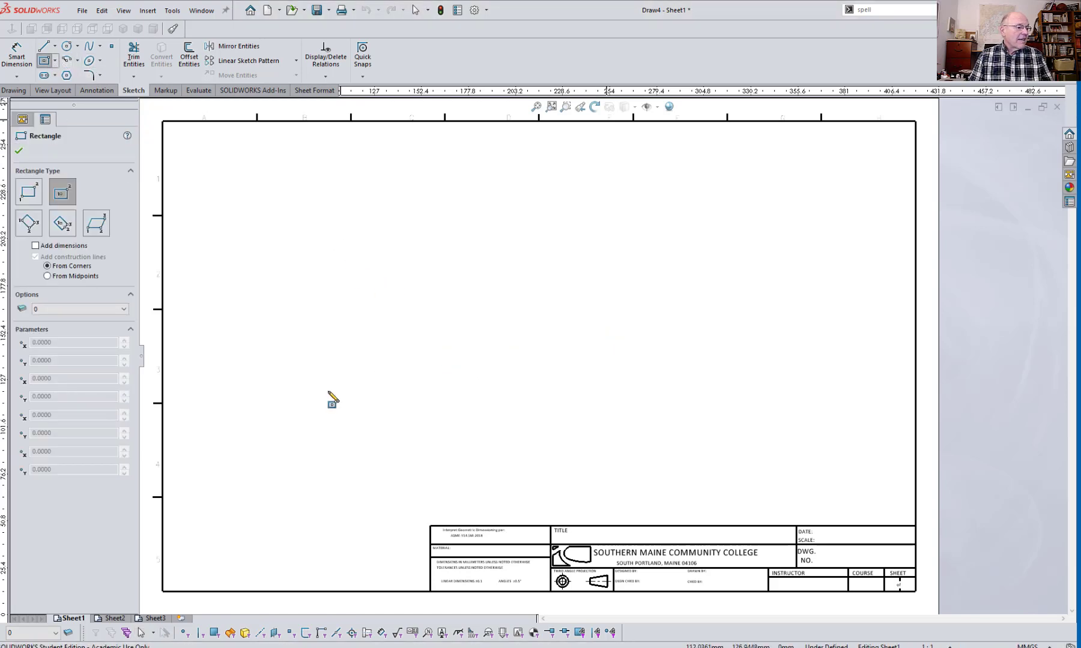
{"action": "key", "text": "Escape"}
Step: Add a layer named Obj with a heavier line thickness and keep it as the active layer
{"action": "left_click", "coordinate": [55, 632]}
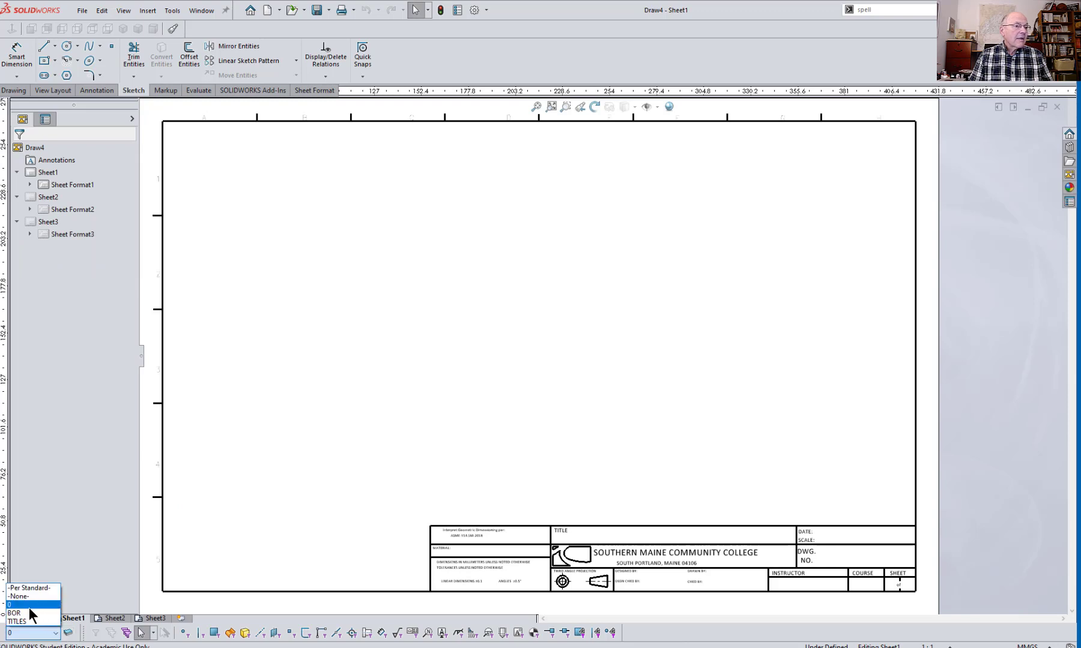
{"action": "left_click", "coordinate": [67, 632]}
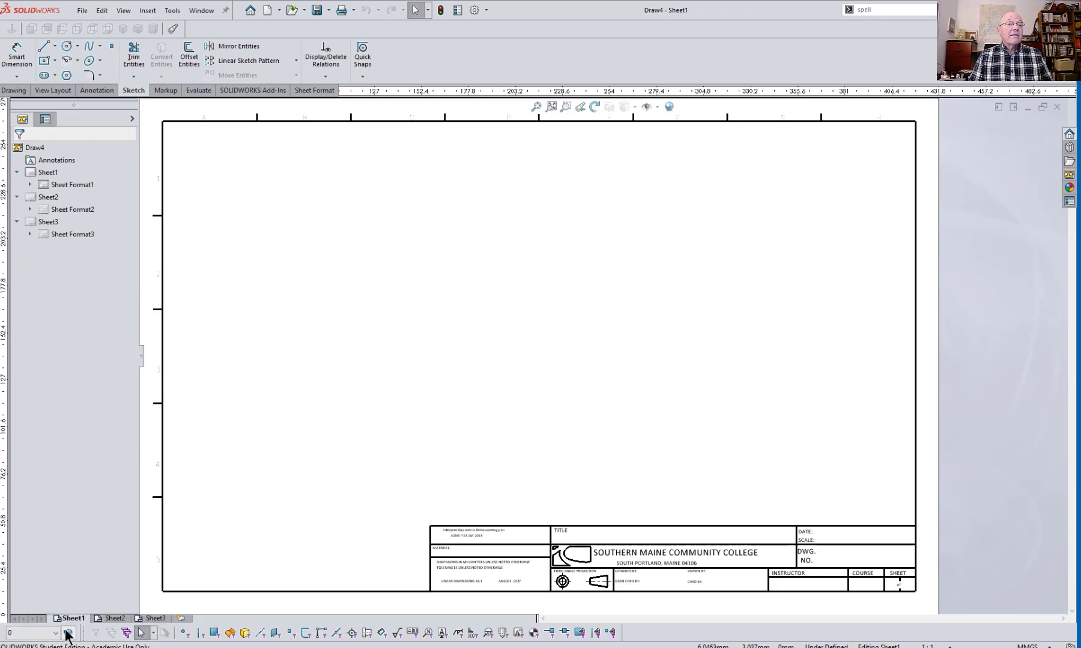
{"action": "left_click", "coordinate": [67, 632]}
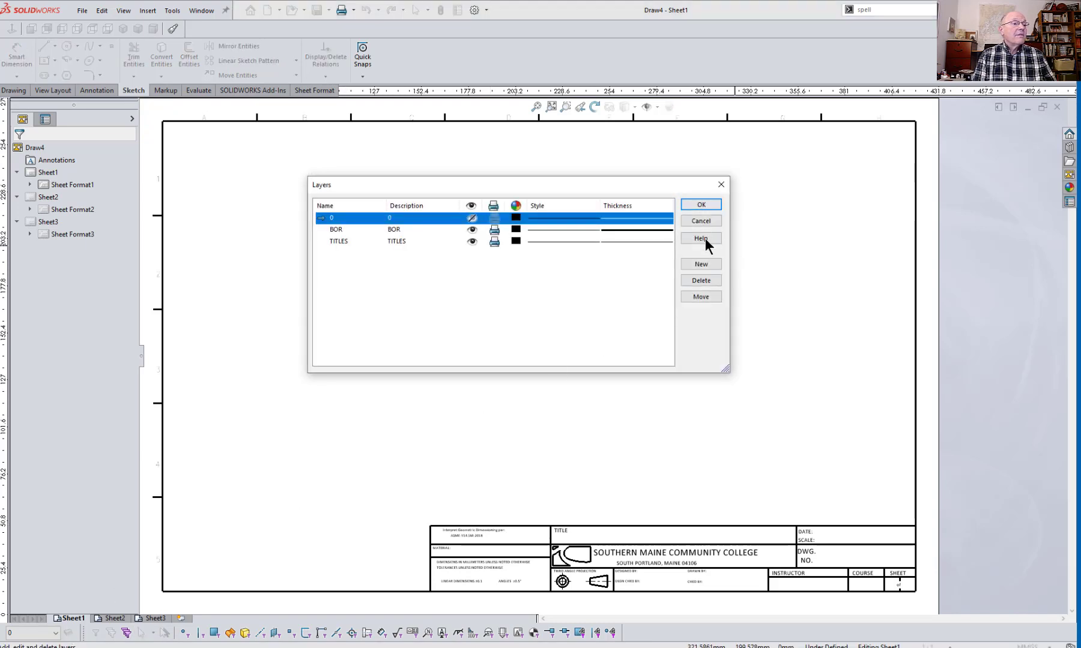
{"action": "left_click", "coordinate": [702, 264]}
{"action": "type", "text": "Obj"}
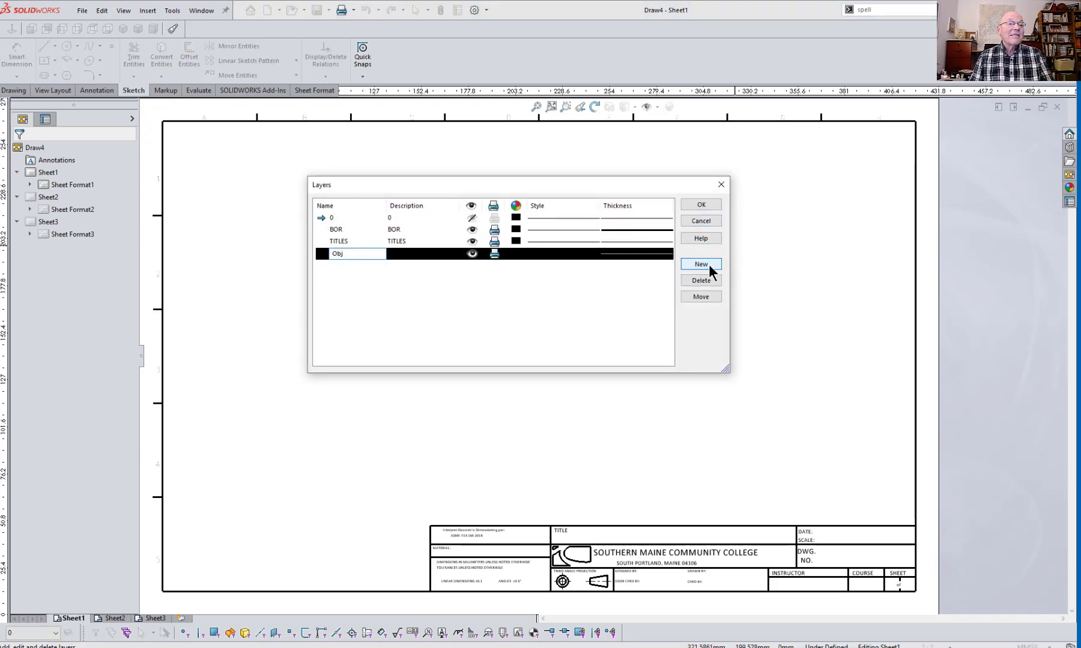
{"action": "left_click", "coordinate": [620, 255]}
{"action": "left_click", "coordinate": [650, 277]}
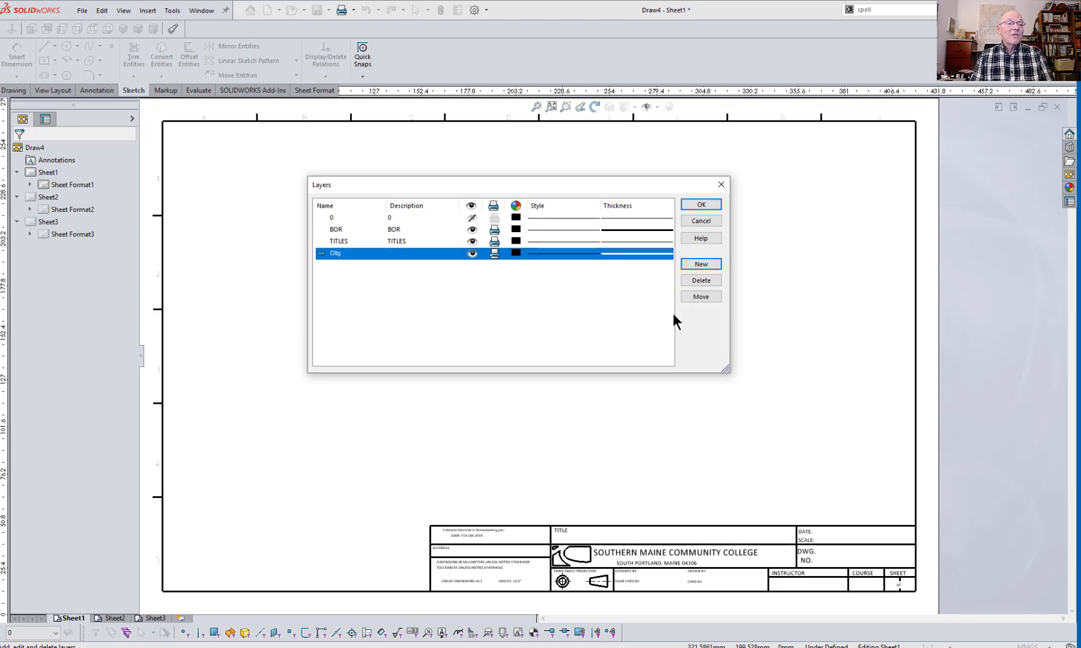
{"action": "left_click", "coordinate": [705, 204]}
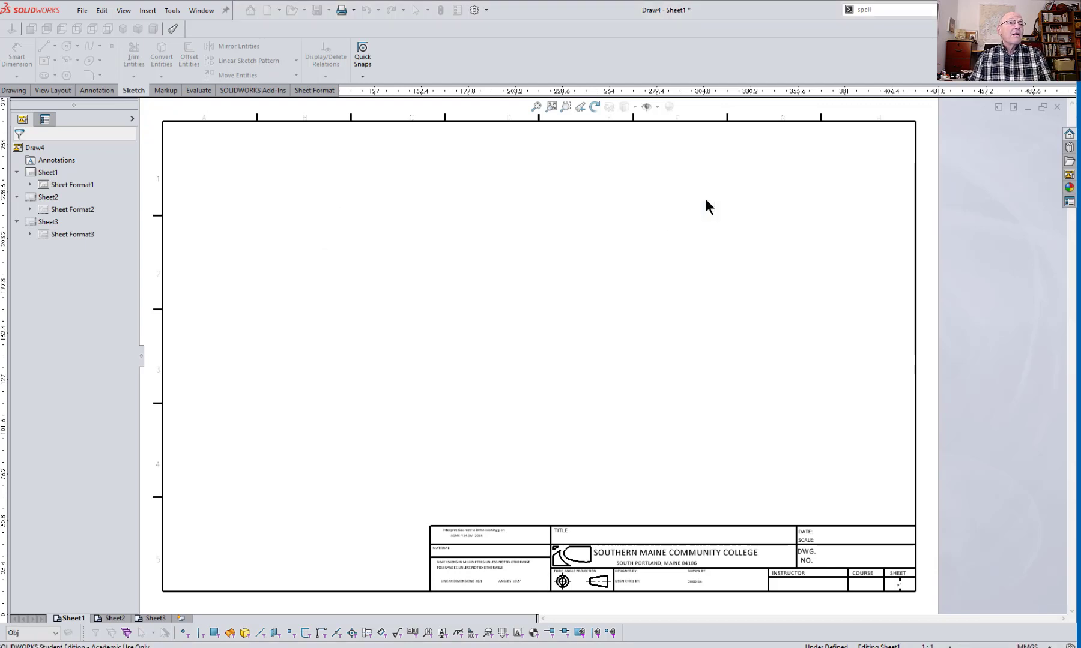
Step: Sketch a center rectangle about 95 mm wide and 72 mm high in the upper-left area of Sheet1 on layer Obj
{"action": "left_click", "coordinate": [486, 10]}
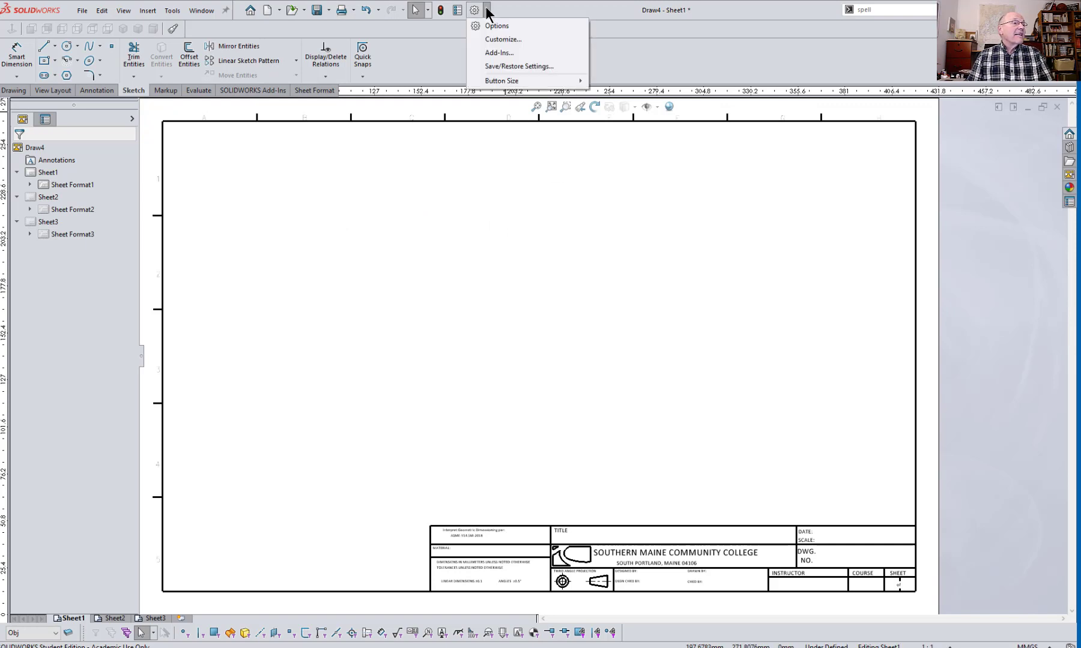
{"action": "left_click", "coordinate": [430, 205]}
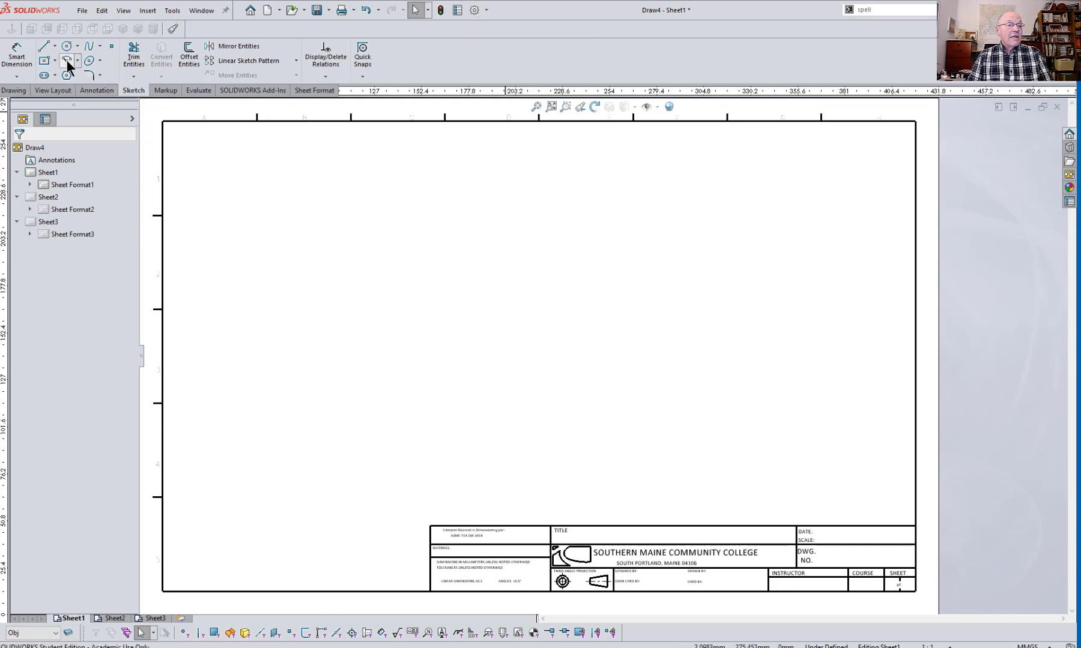
{"action": "left_click", "coordinate": [46, 60]}
{"action": "left_click", "coordinate": [366, 273]}
{"action": "left_click", "coordinate": [455, 339]}
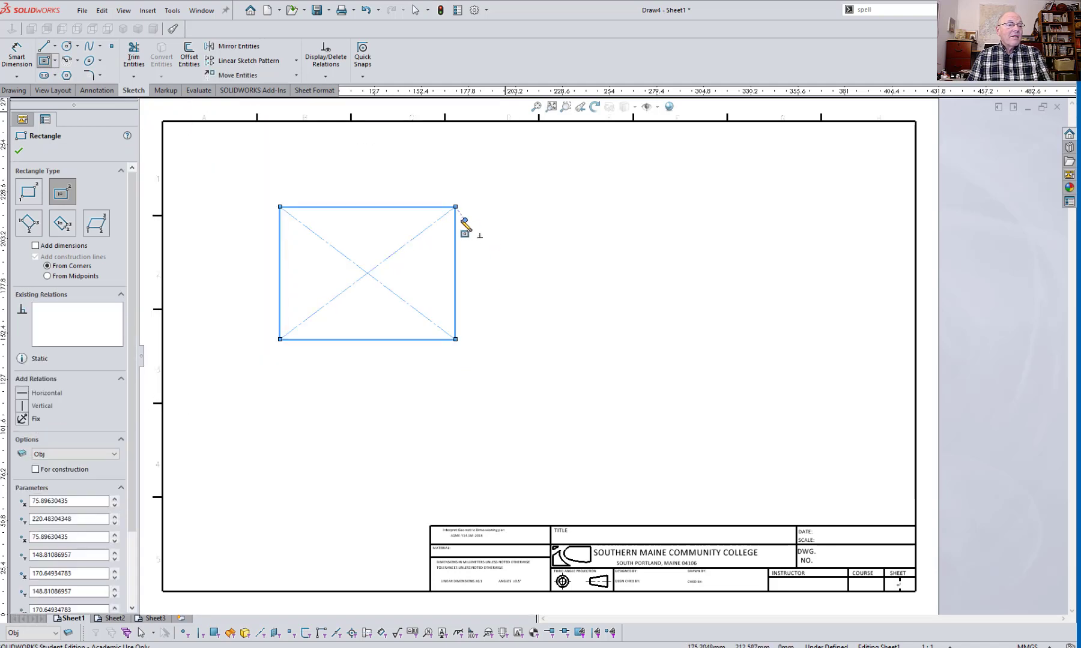
{"action": "key", "text": "Escape"}
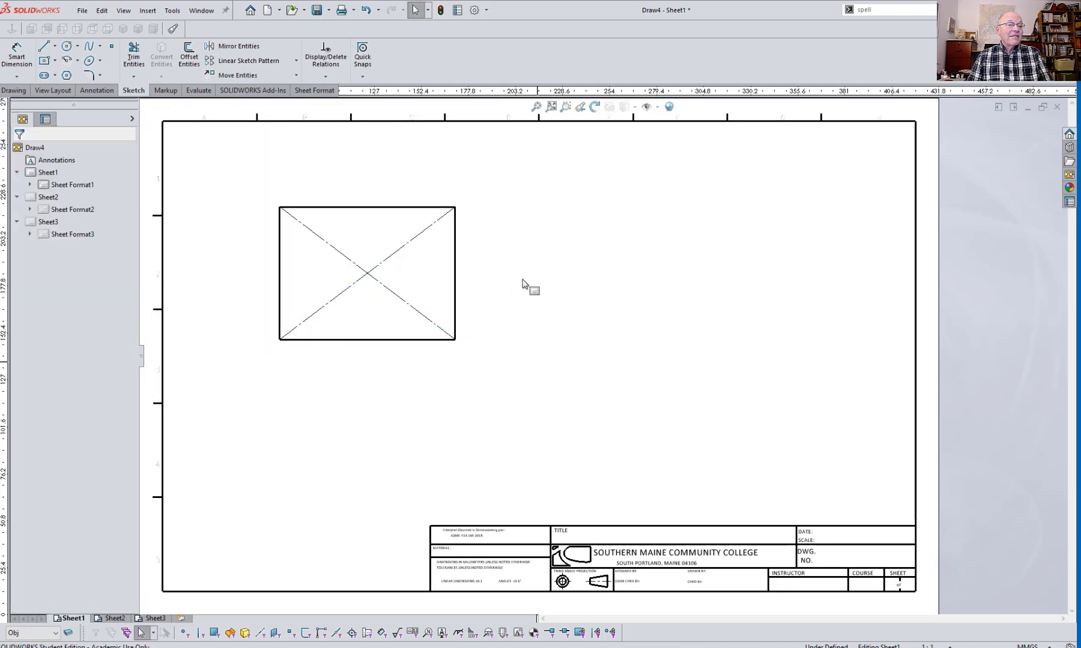
Step: Dimension the height of the rectangle, placing the dimension outside its right edge
{"action": "key", "text": "d"}
{"action": "left_click", "coordinate": [456, 292]}
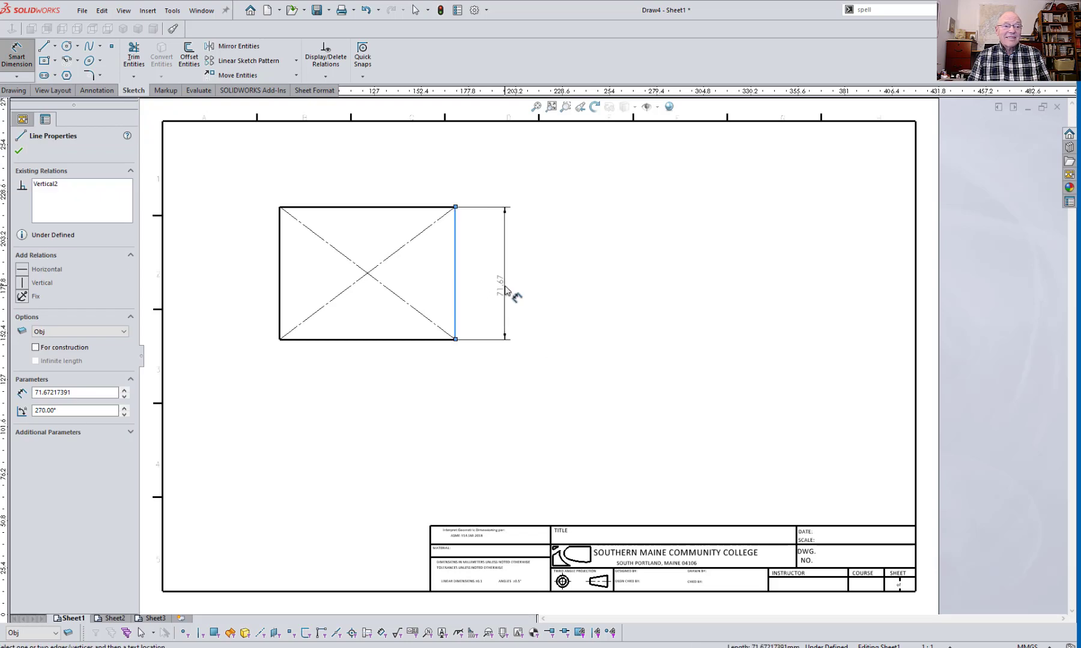
{"action": "left_click", "coordinate": [509, 293]}
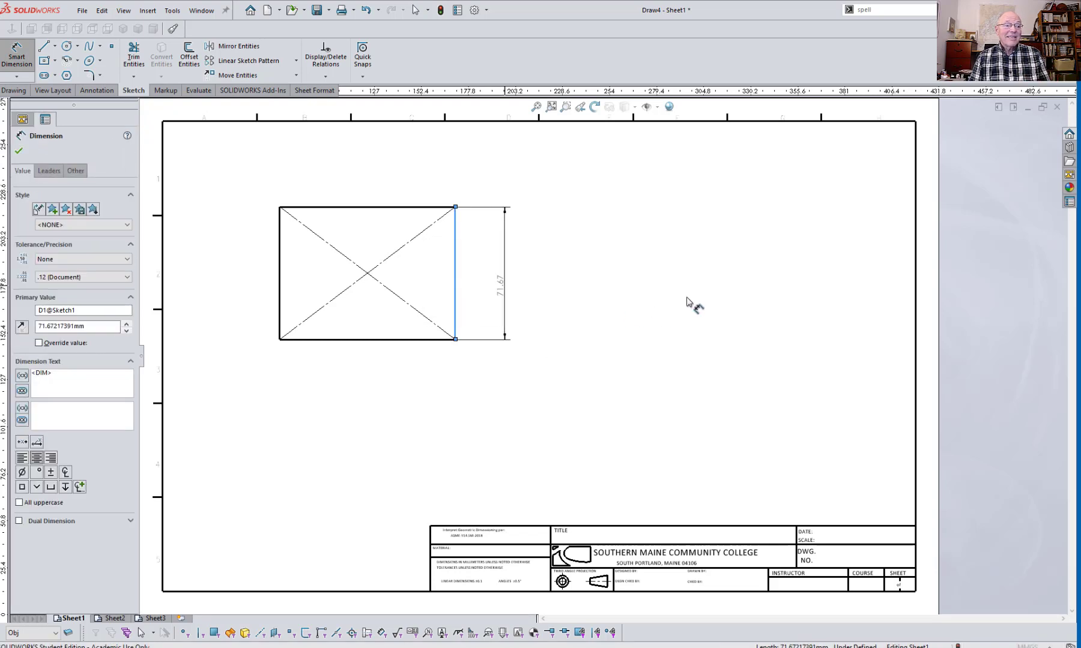
{"action": "key", "text": "Escape"}
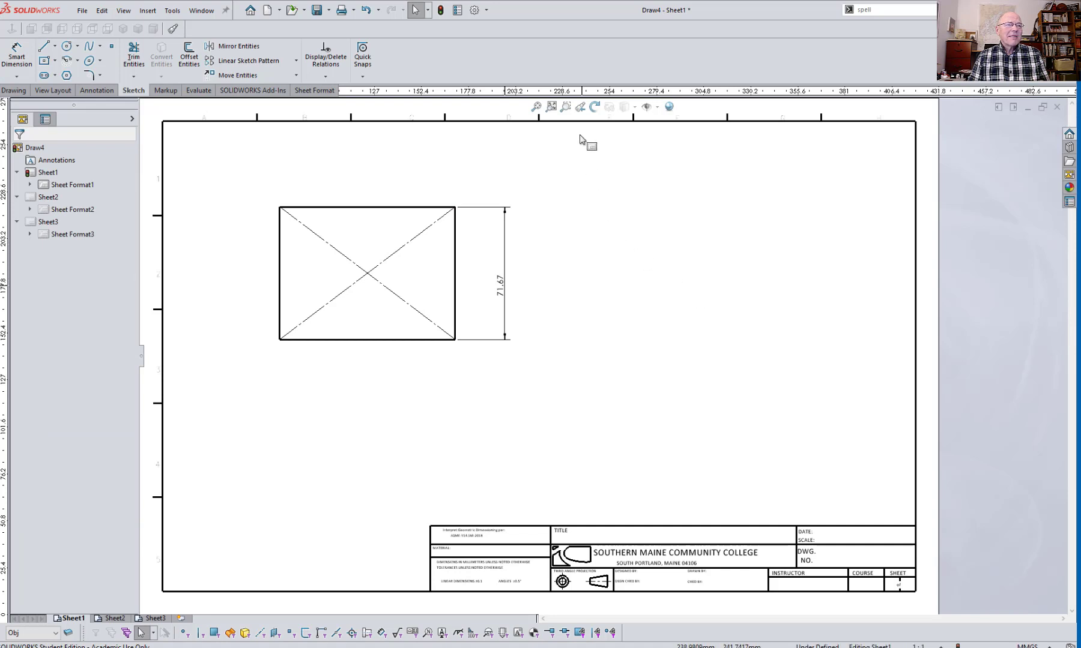
Step: Set the drawing's overall drafting standard to ISO in the document properties
{"action": "left_click", "coordinate": [486, 9]}
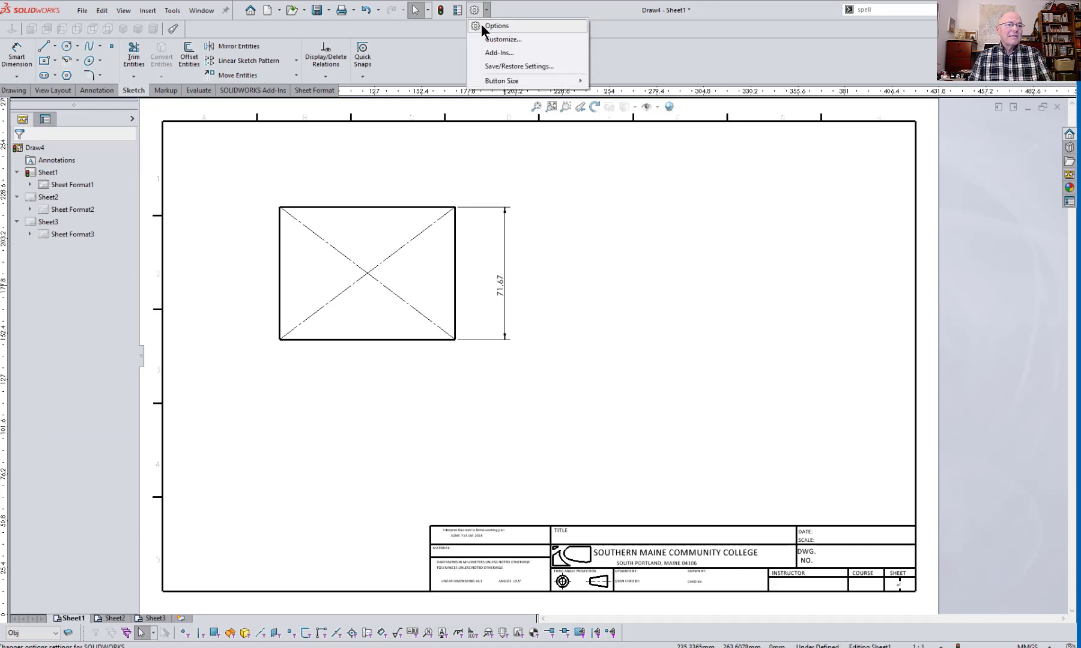
{"action": "left_click", "coordinate": [482, 26]}
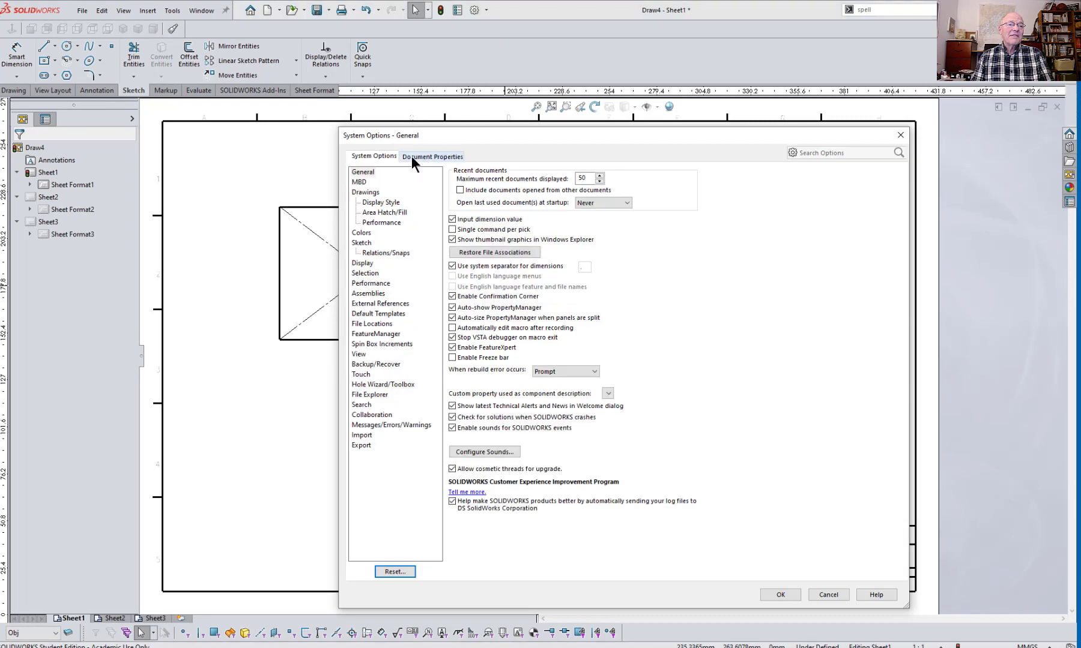
{"action": "left_click", "coordinate": [411, 156]}
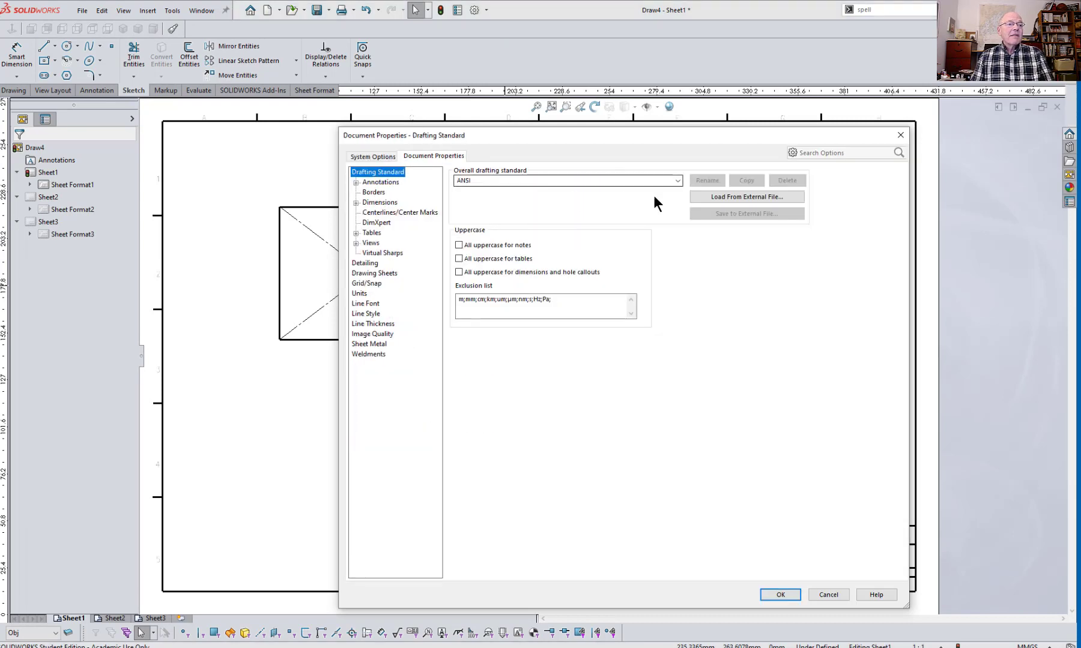
{"action": "left_click", "coordinate": [678, 180]}
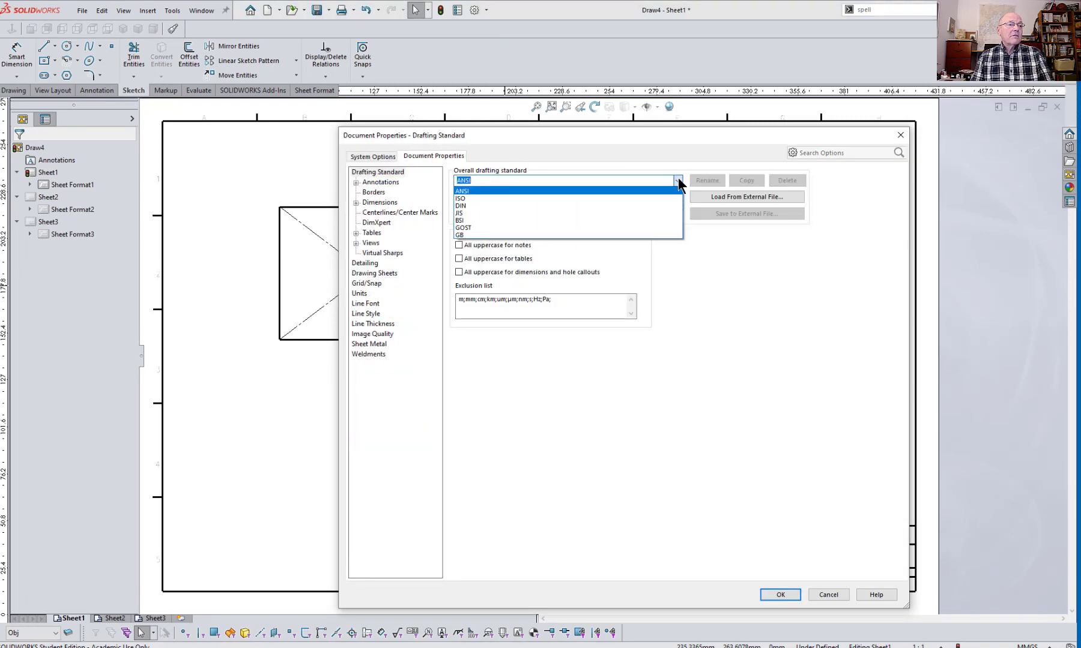
{"action": "left_click", "coordinate": [603, 198]}
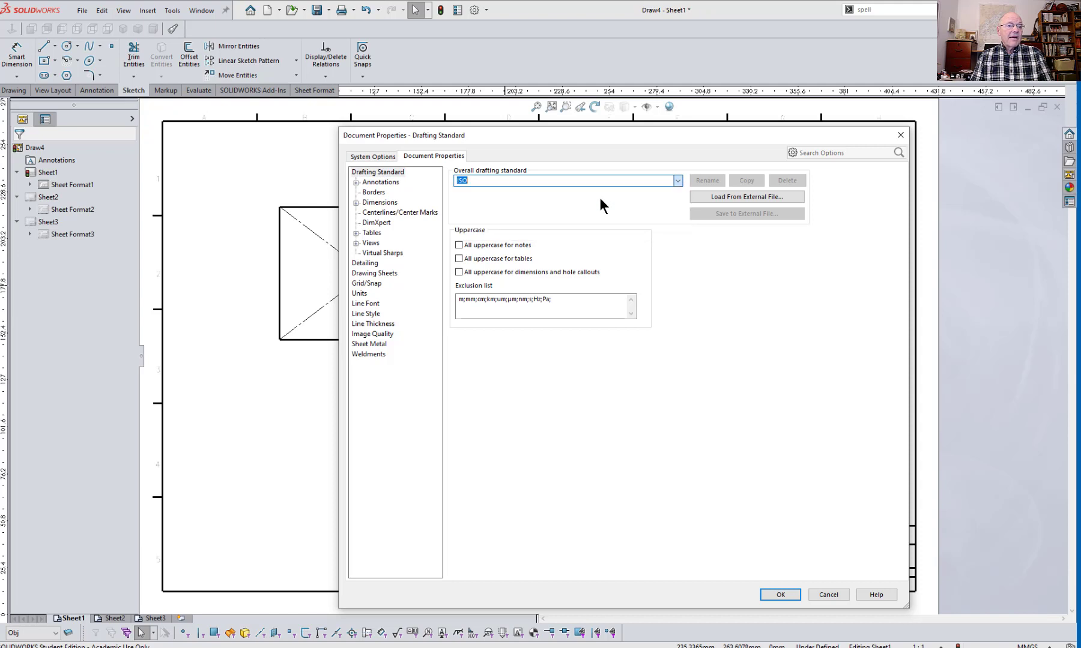
{"action": "left_click", "coordinate": [774, 592]}
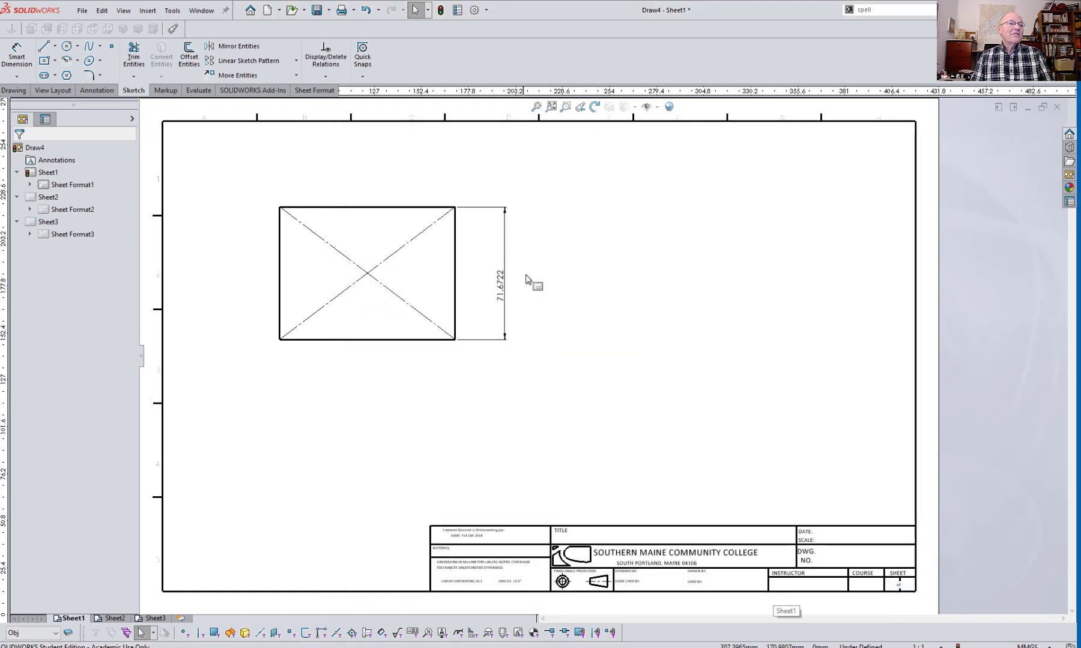
Step: Set the drawing's overall drafting standard back to ANSI in the document properties
{"action": "left_click", "coordinate": [486, 9]}
{"action": "left_click", "coordinate": [492, 23]}
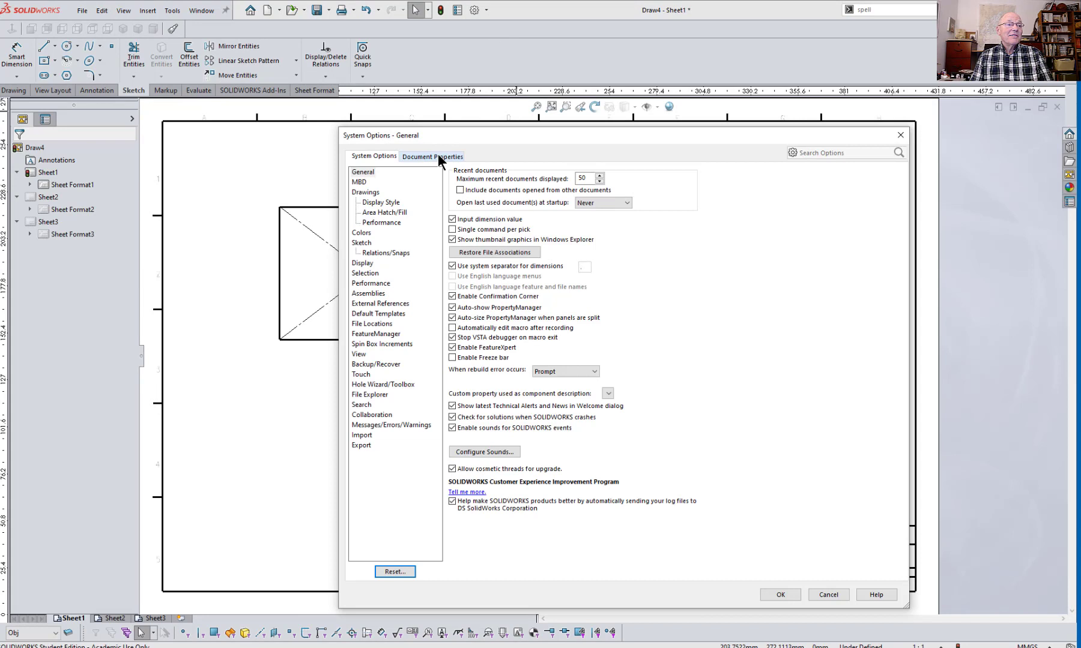
{"action": "left_click", "coordinate": [437, 157]}
{"action": "left_click", "coordinate": [672, 179]}
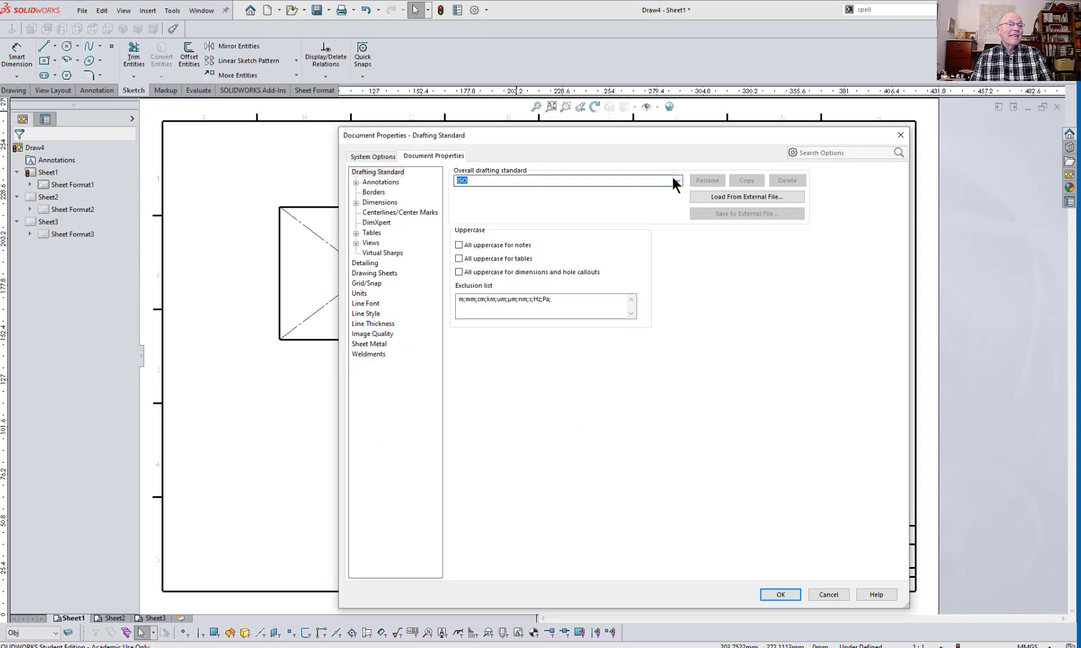
{"action": "left_click", "coordinate": [677, 180]}
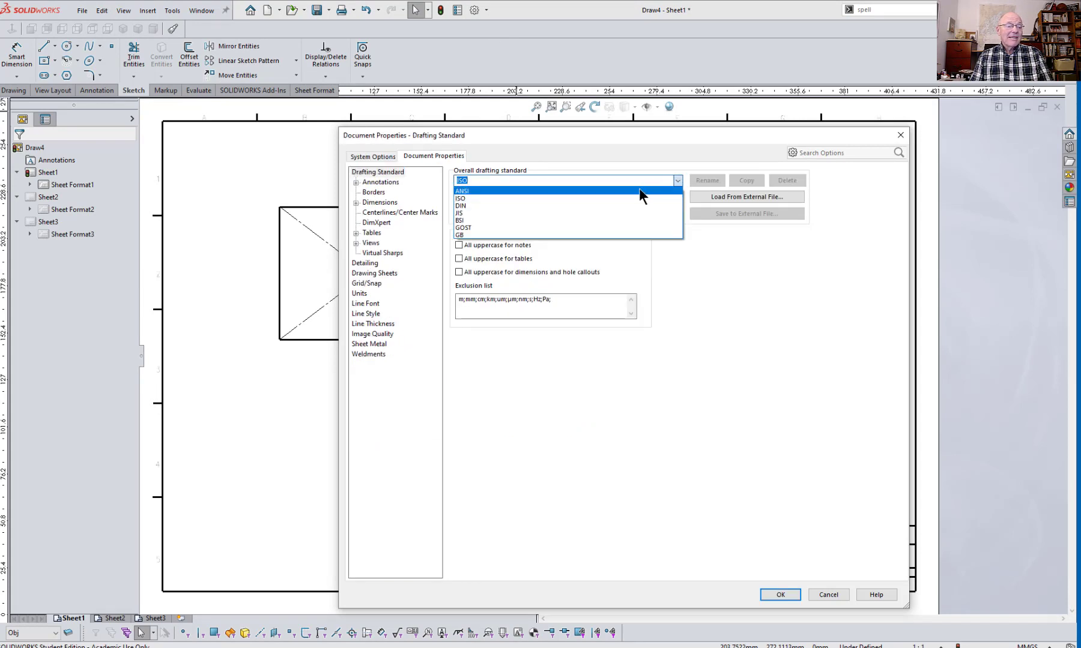
{"action": "left_click", "coordinate": [640, 191]}
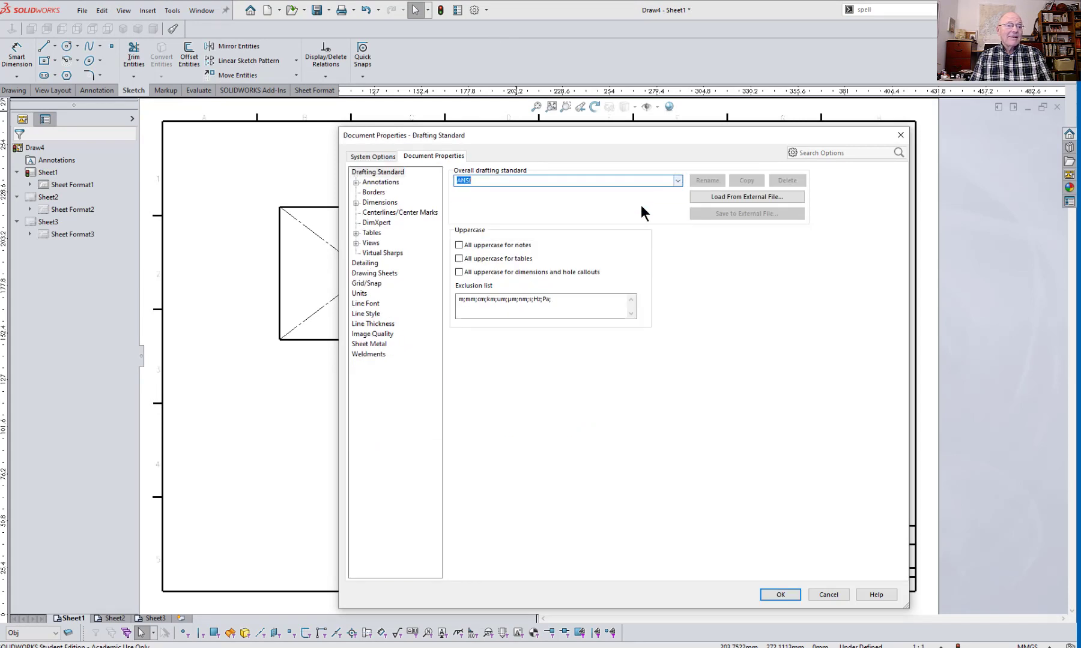
{"action": "left_click", "coordinate": [774, 594]}
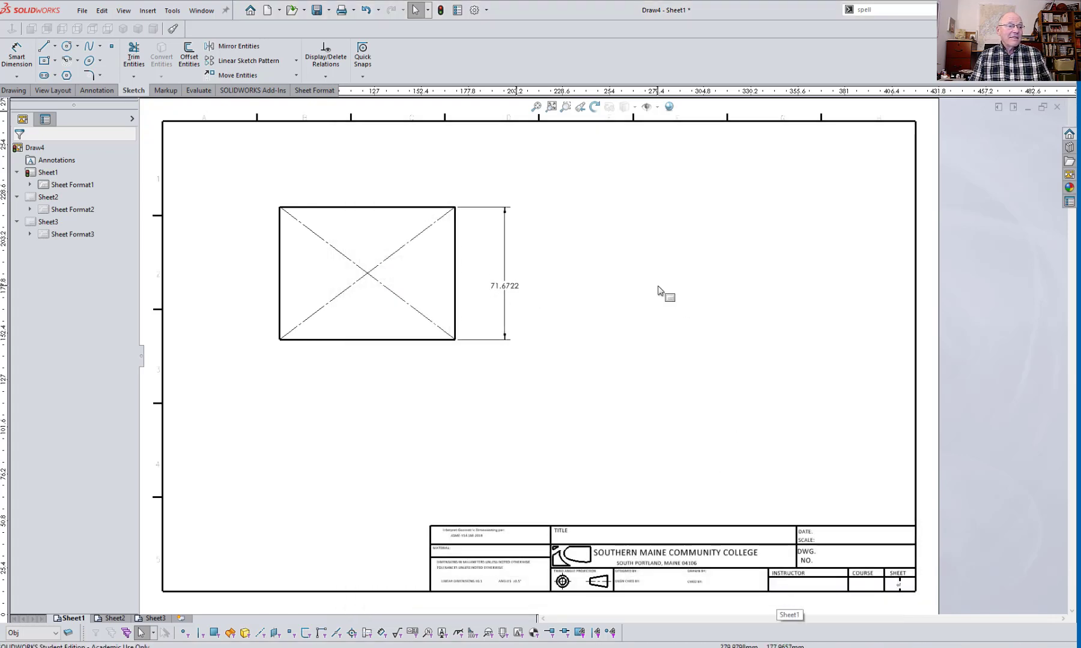
Step: Delete the test rectangle together with its height dimension from Sheet1
{"action": "mouse_move", "coordinate": [589, 164]}
{"action": "left_mouse_down"}
{"action": "mouse_move", "coordinate": [550, 206]}
{"action": "mouse_move", "coordinate": [277, 363]}
{"action": "left_mouse_up"}
{"action": "key", "text": "Delete"}
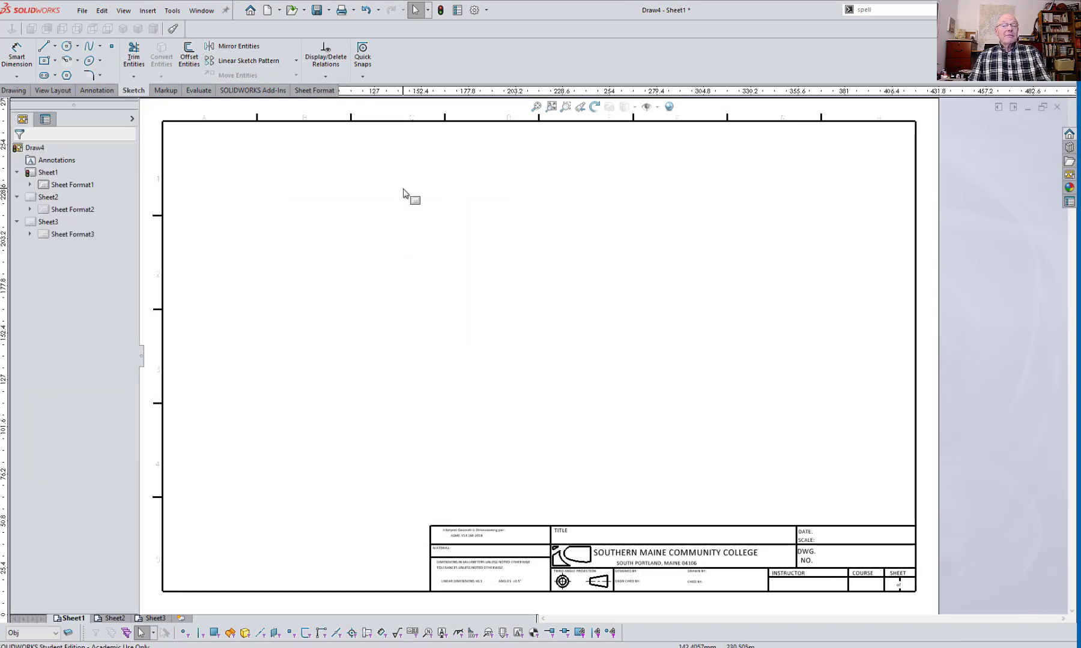
Step: In the document's dimension properties, set the dimension text height to 2.5 mm and the arrowhead length to 2.5 mm
{"action": "left_click", "coordinate": [486, 10]}
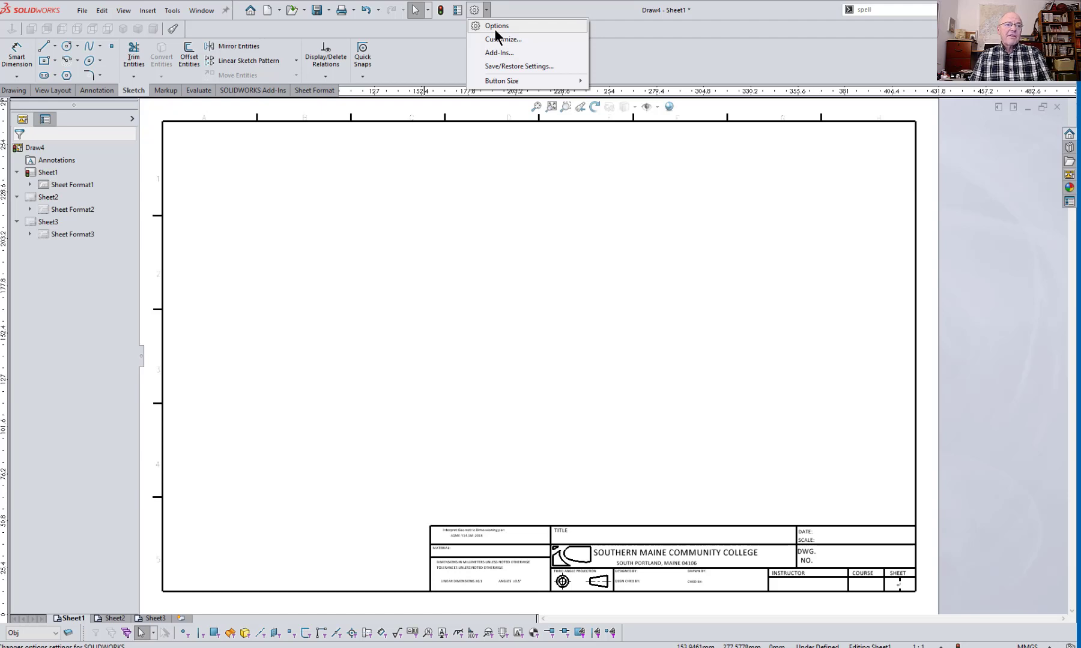
{"action": "left_click", "coordinate": [496, 29]}
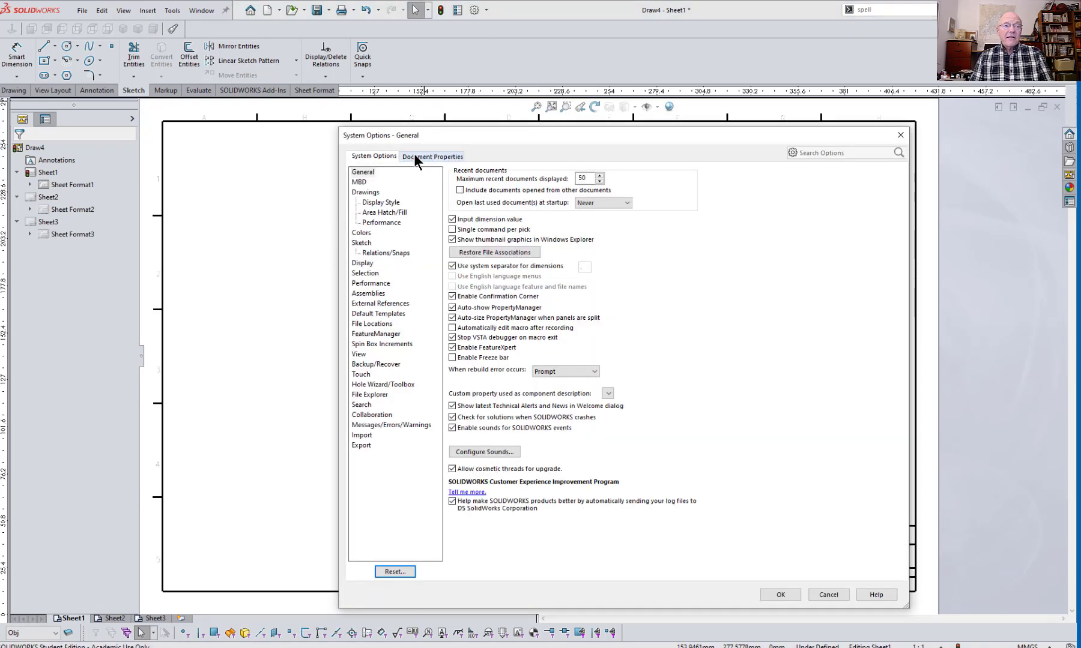
{"action": "left_click", "coordinate": [414, 154]}
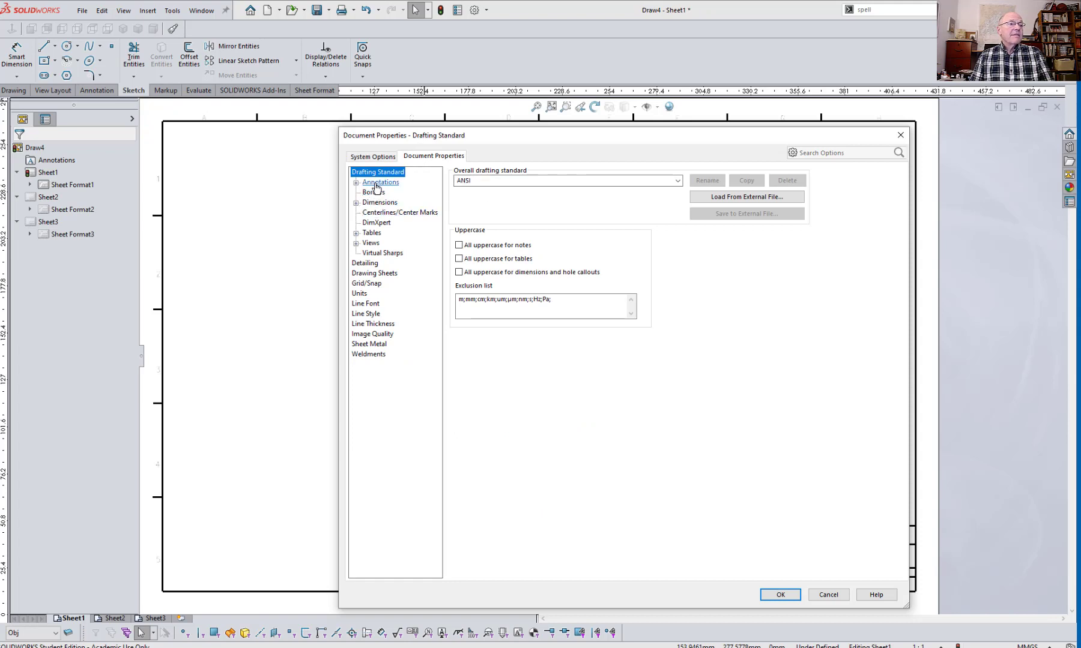
{"action": "left_click", "coordinate": [357, 202]}
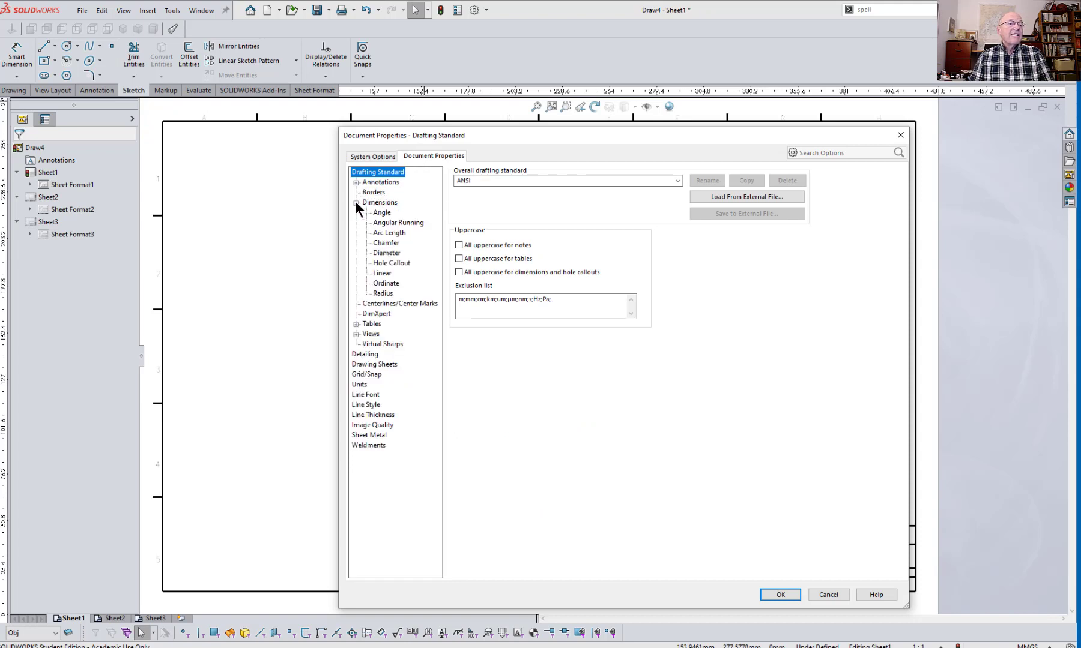
{"action": "left_click", "coordinate": [380, 205]}
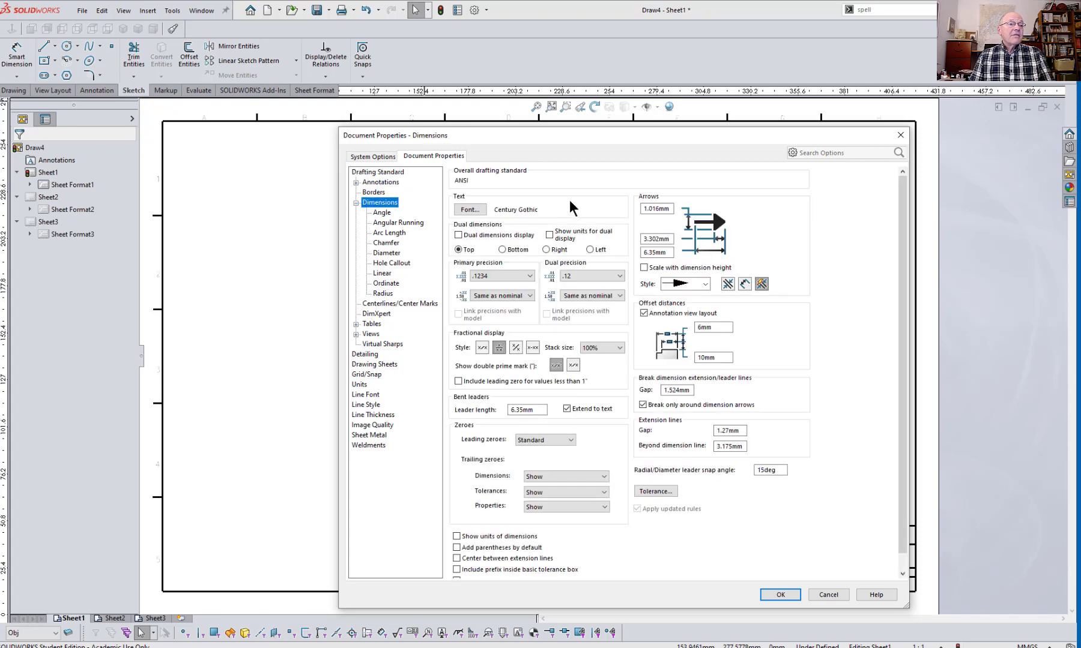
{"action": "left_click", "coordinate": [466, 211]}
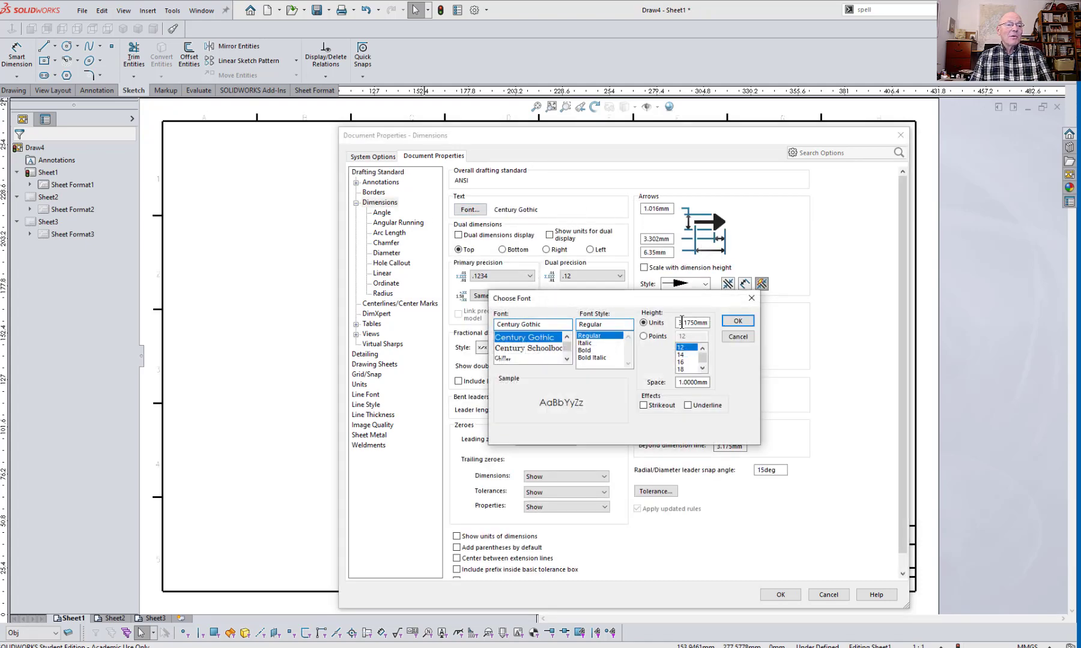
{"action": "double_click", "coordinate": [679, 323]}
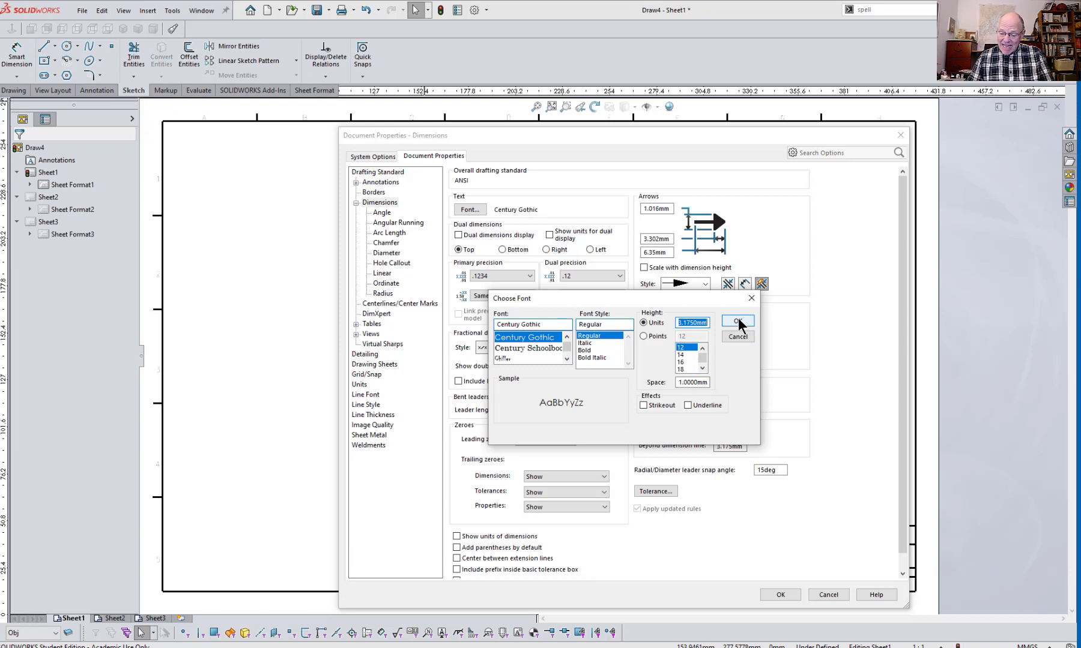
{"action": "type", "text": "2.5"}
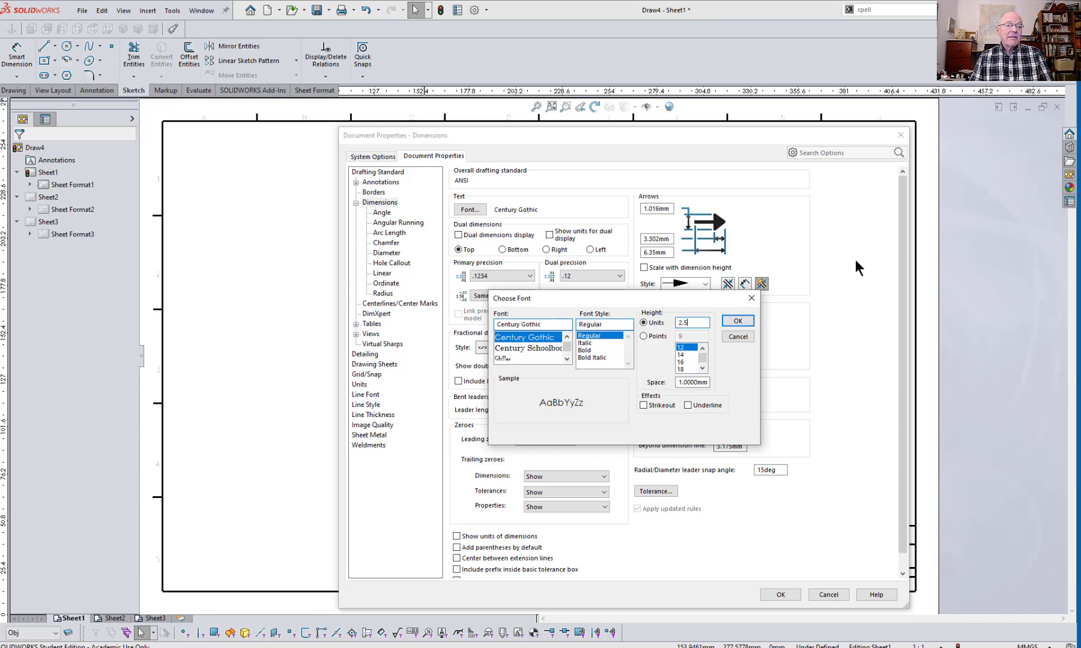
{"action": "left_click", "coordinate": [859, 269]}
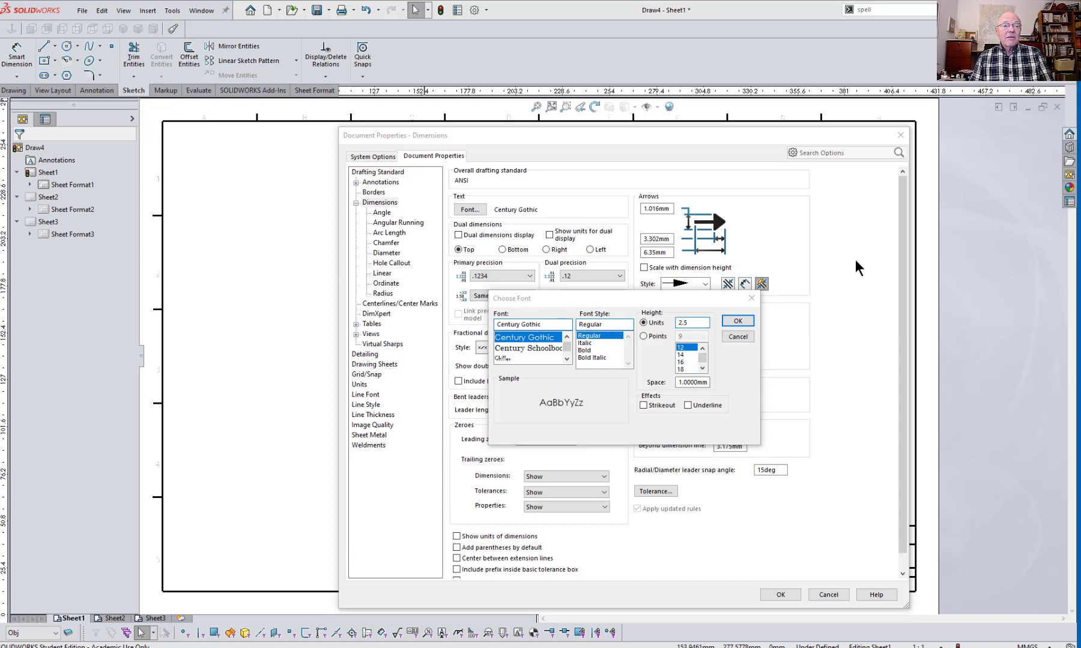
{"action": "left_click", "coordinate": [735, 323]}
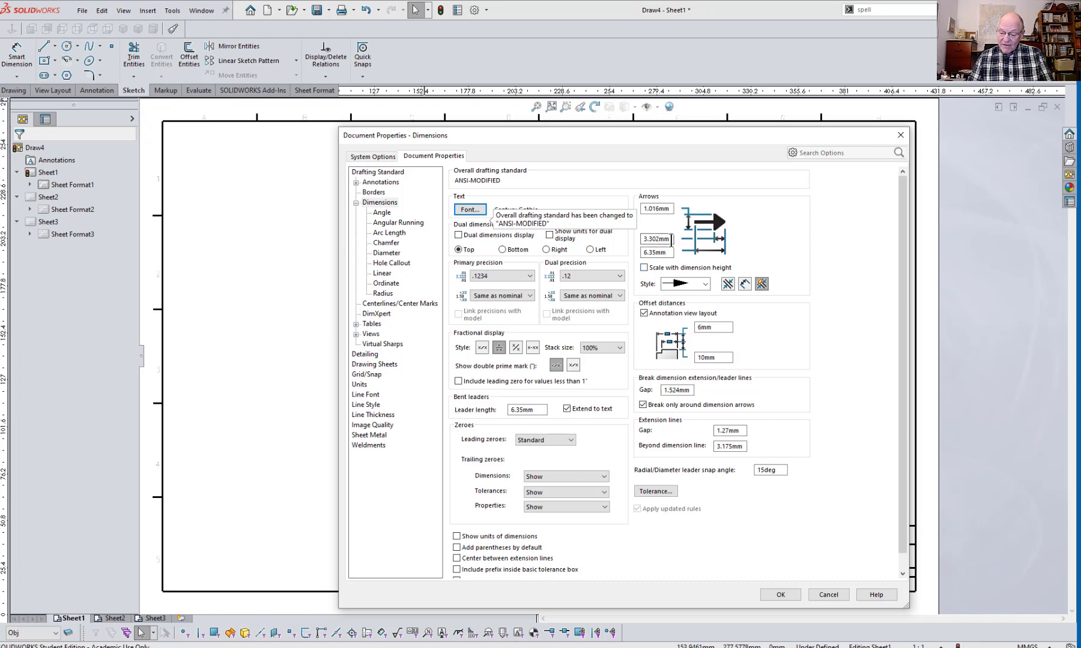
{"action": "key", "text": "Tab"}
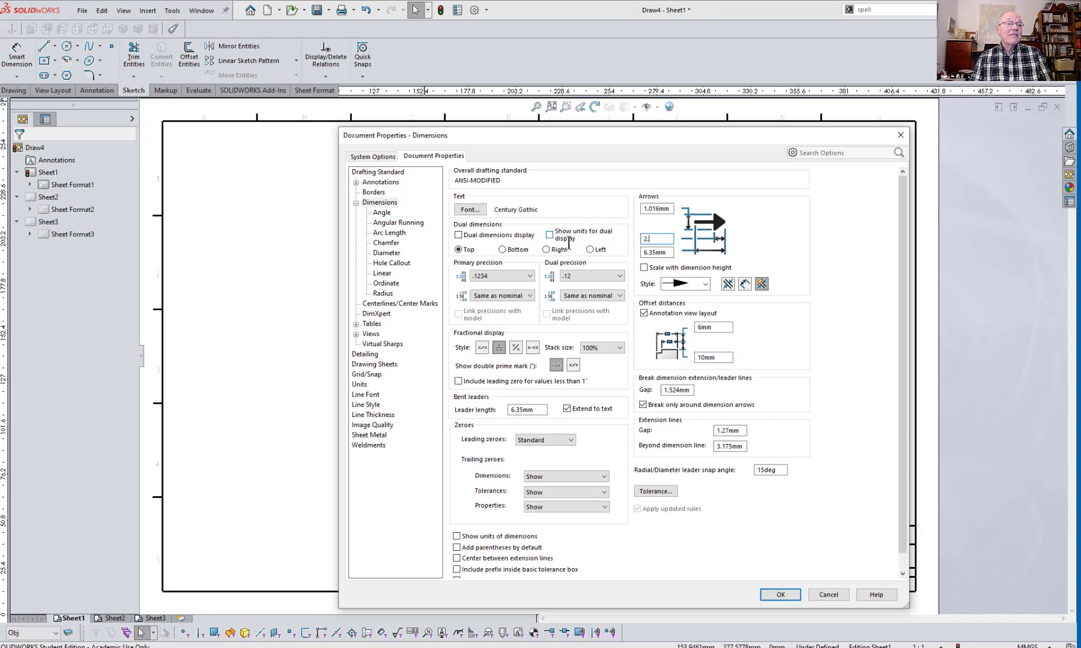
{"action": "key", "text": "Return"}
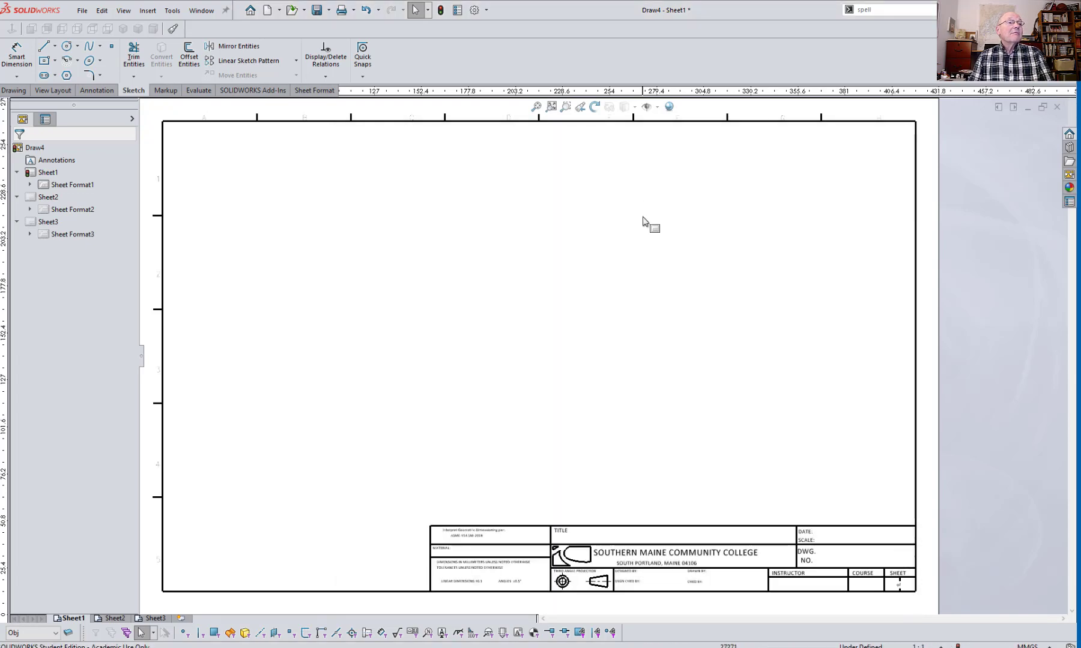
Step: Set the dimension arrowhead height to 0.8 mm in the document properties and apply it
{"action": "left_click", "coordinate": [487, 10]}
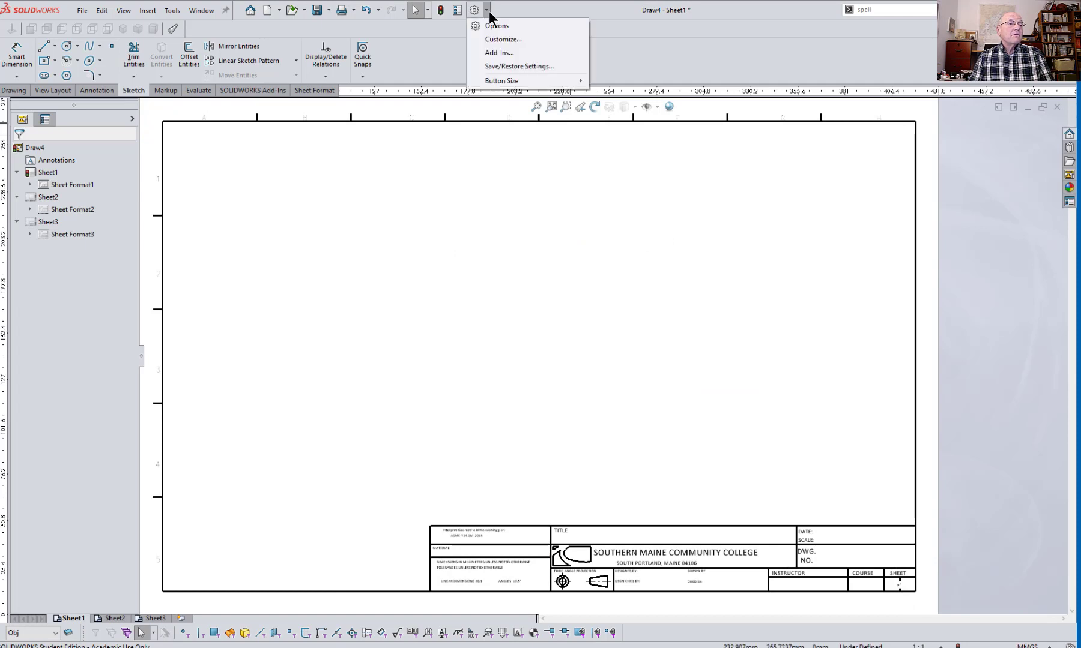
{"action": "left_click", "coordinate": [483, 24]}
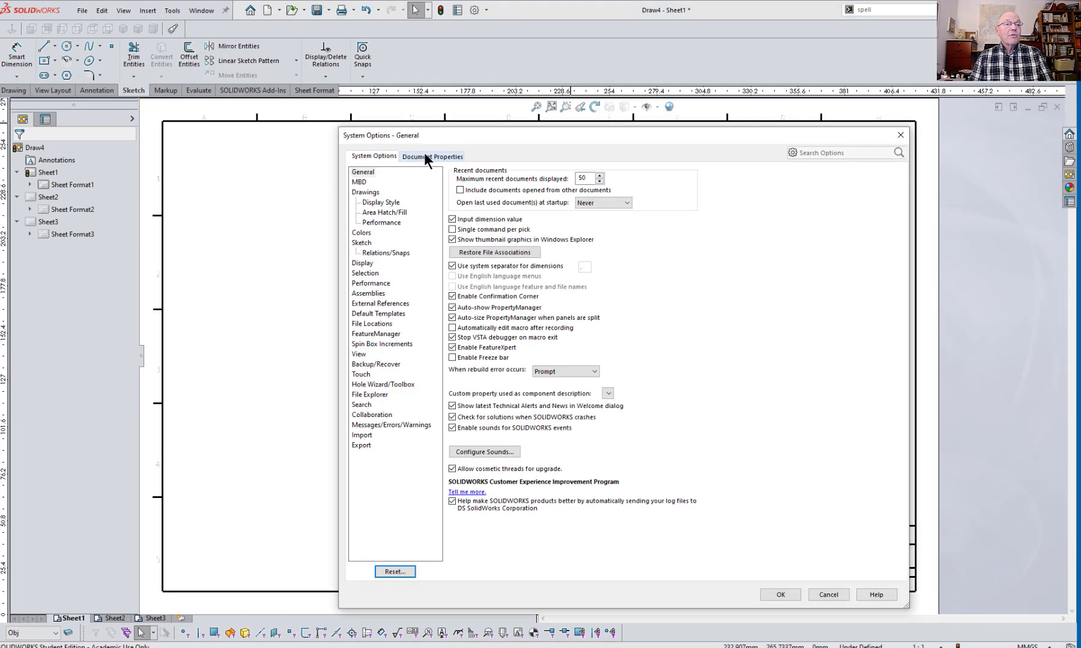
{"action": "left_click", "coordinate": [425, 156]}
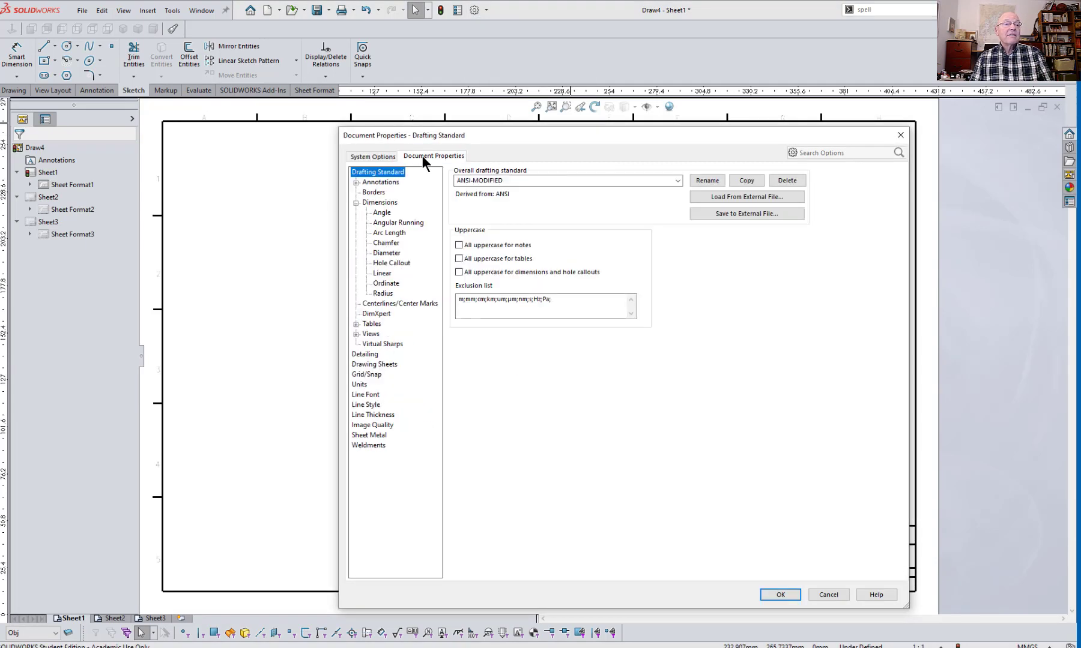
{"action": "left_click", "coordinate": [377, 203]}
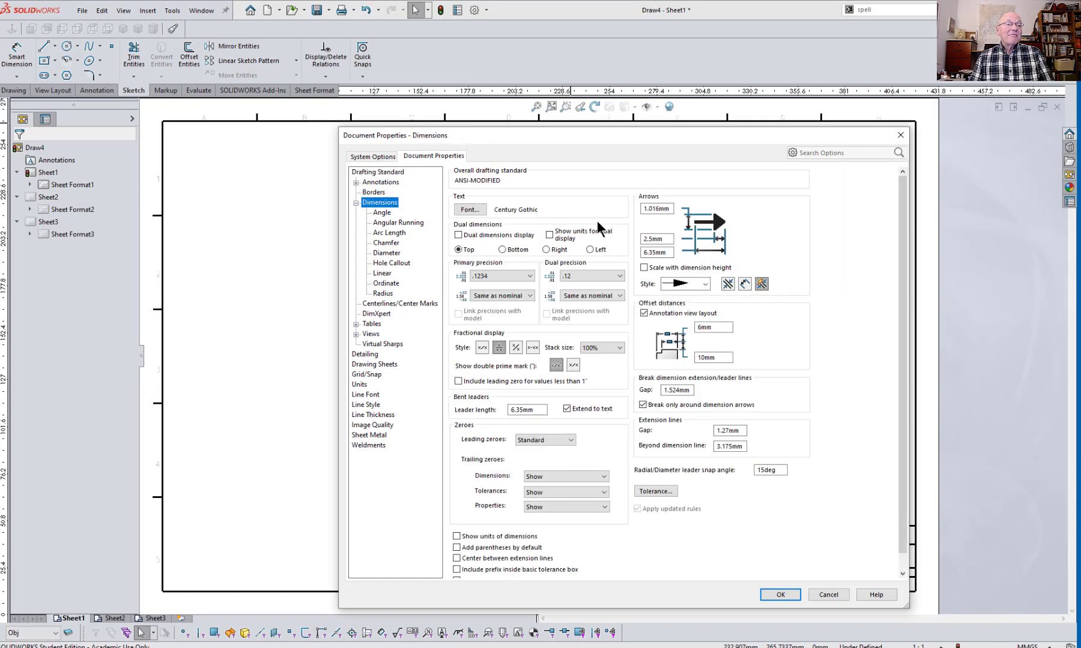
{"action": "double_click", "coordinate": [667, 210]}
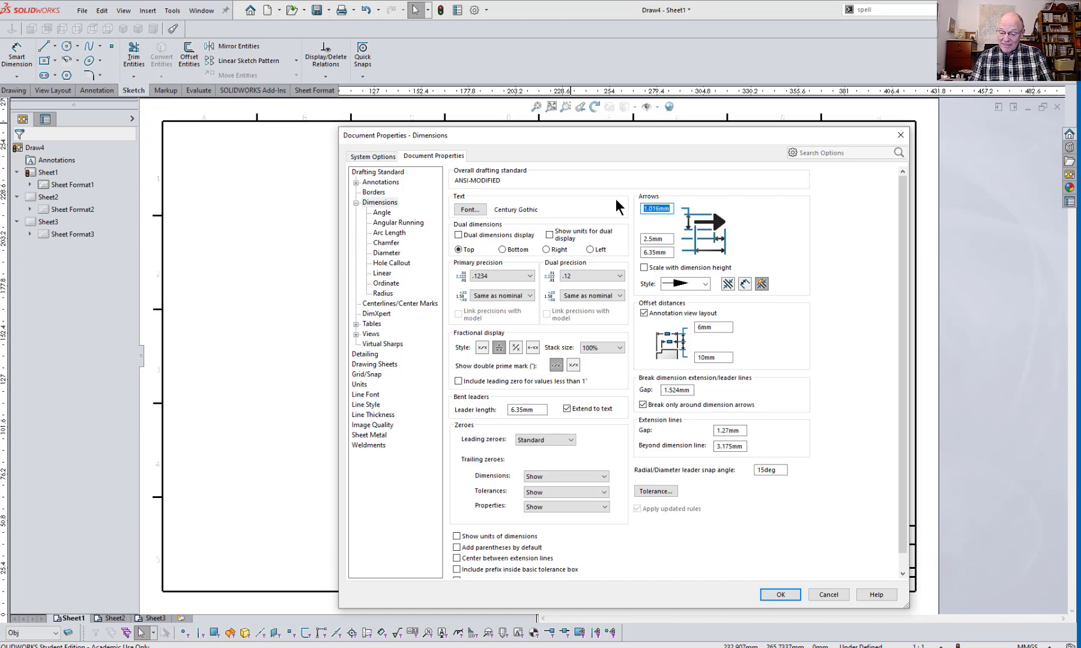
{"action": "key", "text": "BackSpace"}
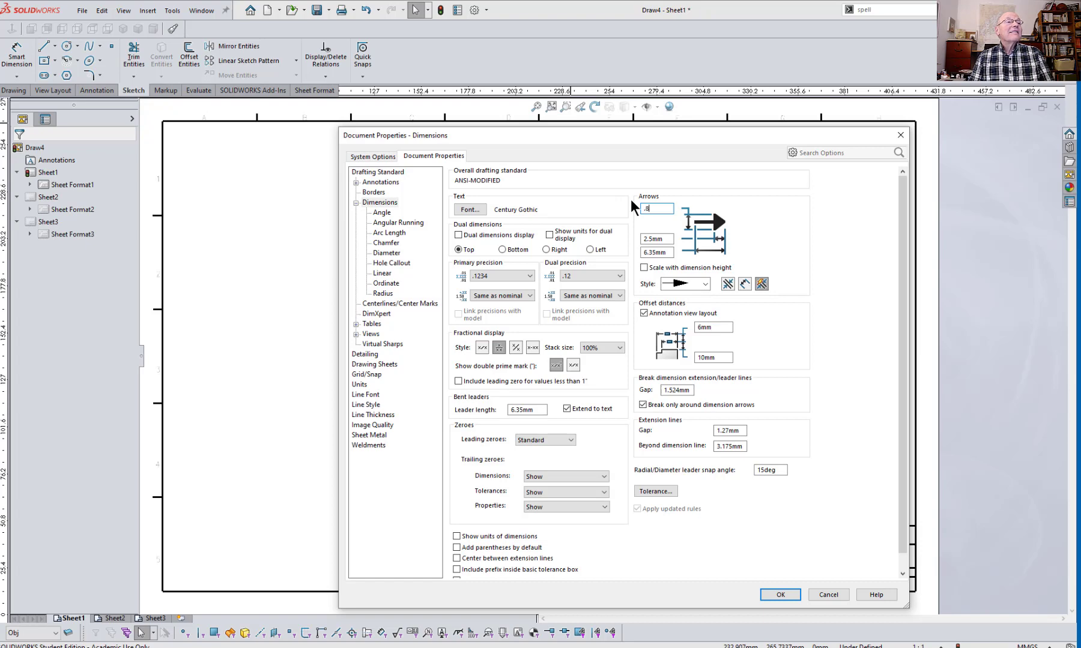
{"action": "type", "text": ".8"}
{"action": "key", "text": "Return"}
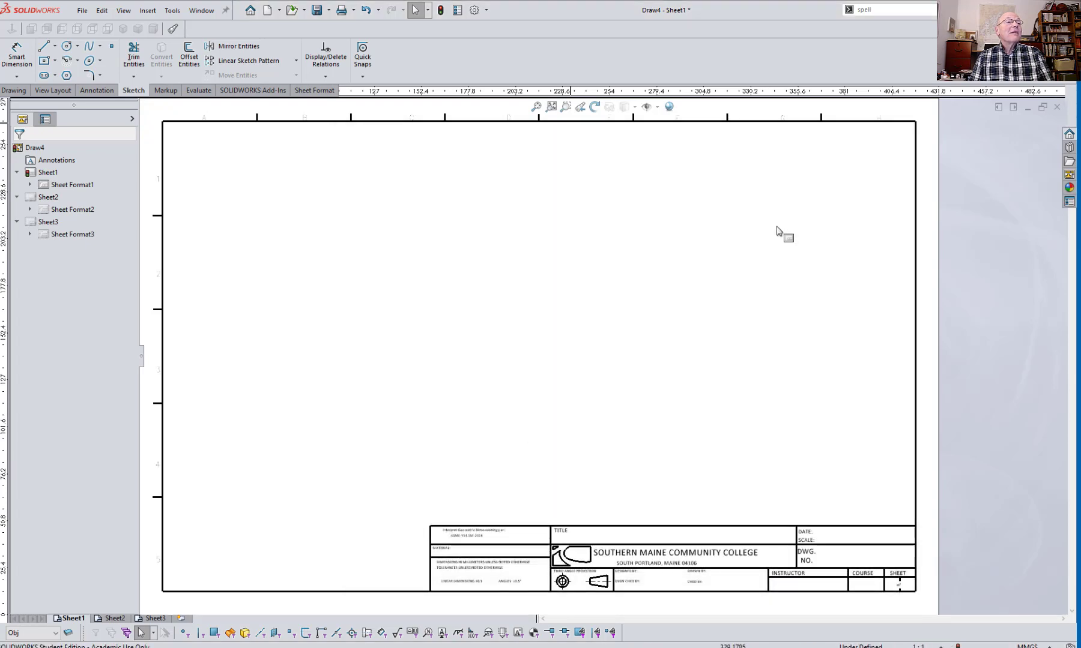
Step: Set the dimensions' primary precision to two decimals (.12) and the trailing zeroes of dimensions to Remove in the document properties
{"action": "left_click", "coordinate": [477, 11]}
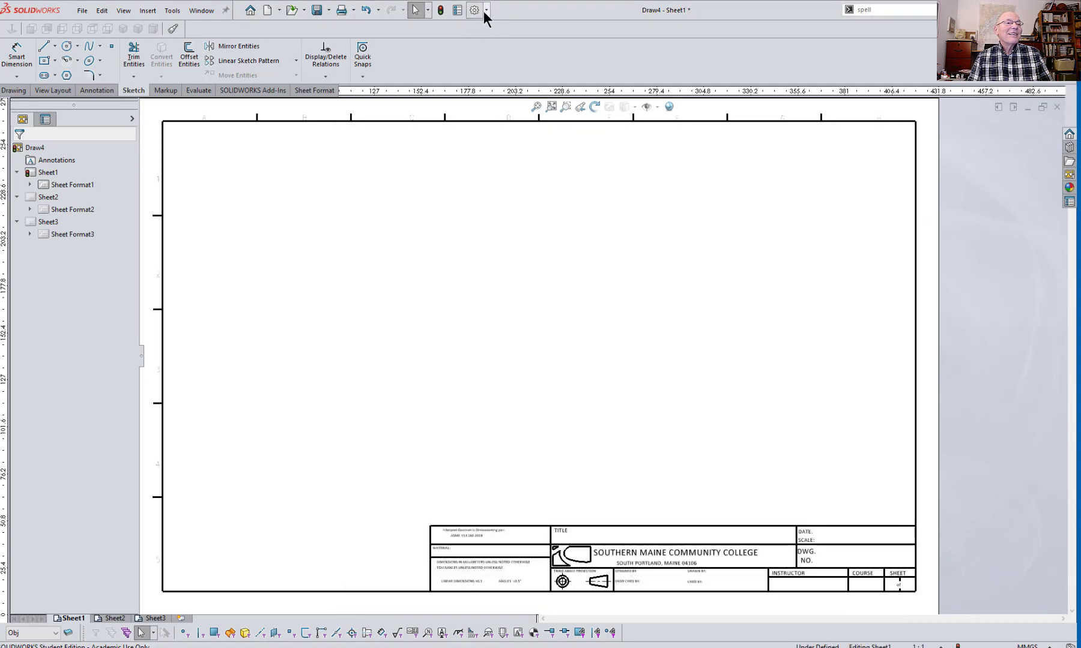
{"action": "left_click", "coordinate": [486, 11]}
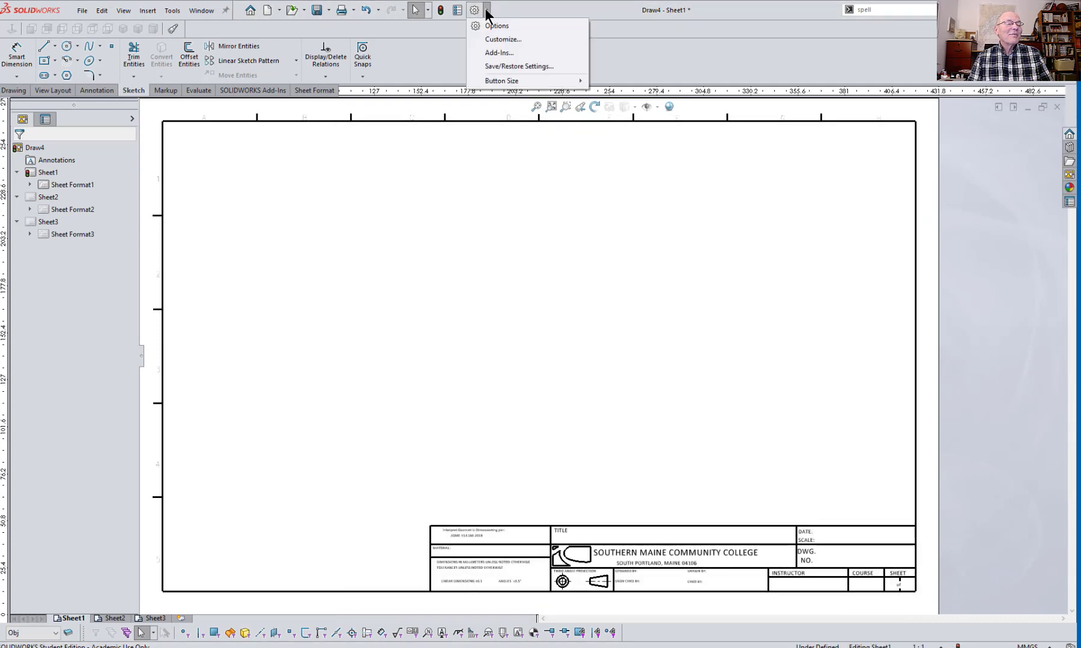
{"action": "left_click", "coordinate": [499, 25]}
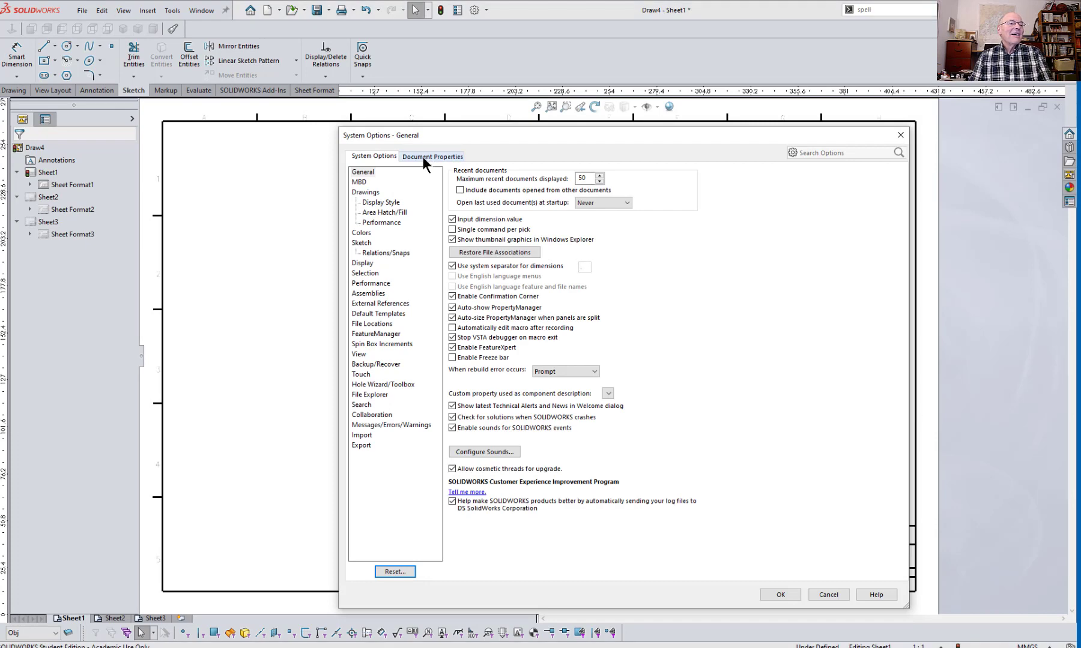
{"action": "left_click", "coordinate": [424, 155]}
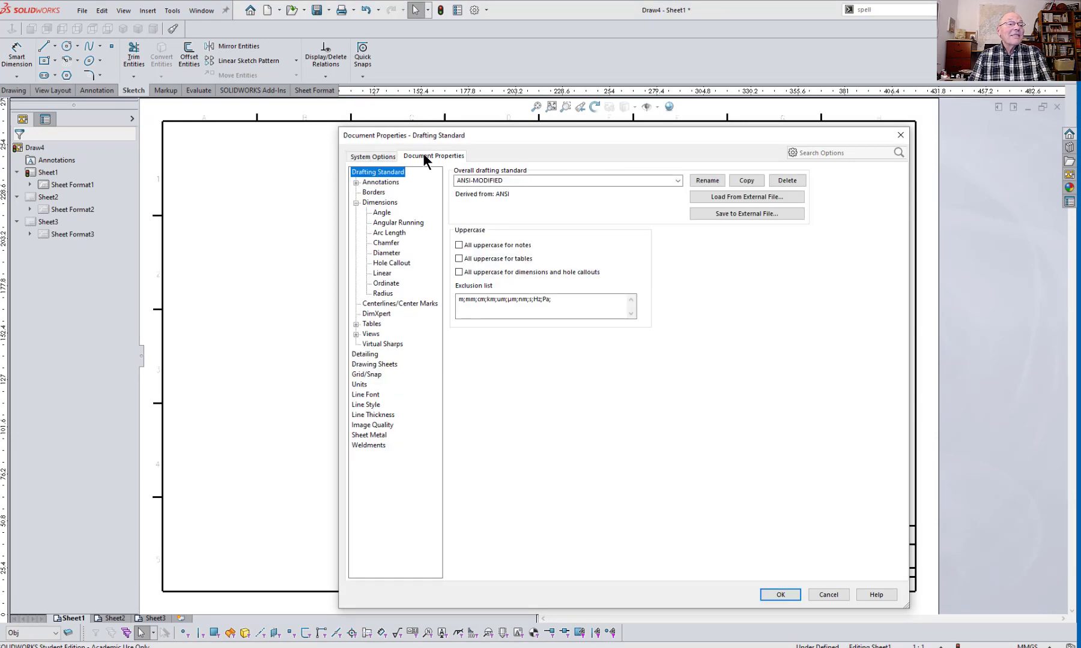
{"action": "left_click", "coordinate": [379, 203]}
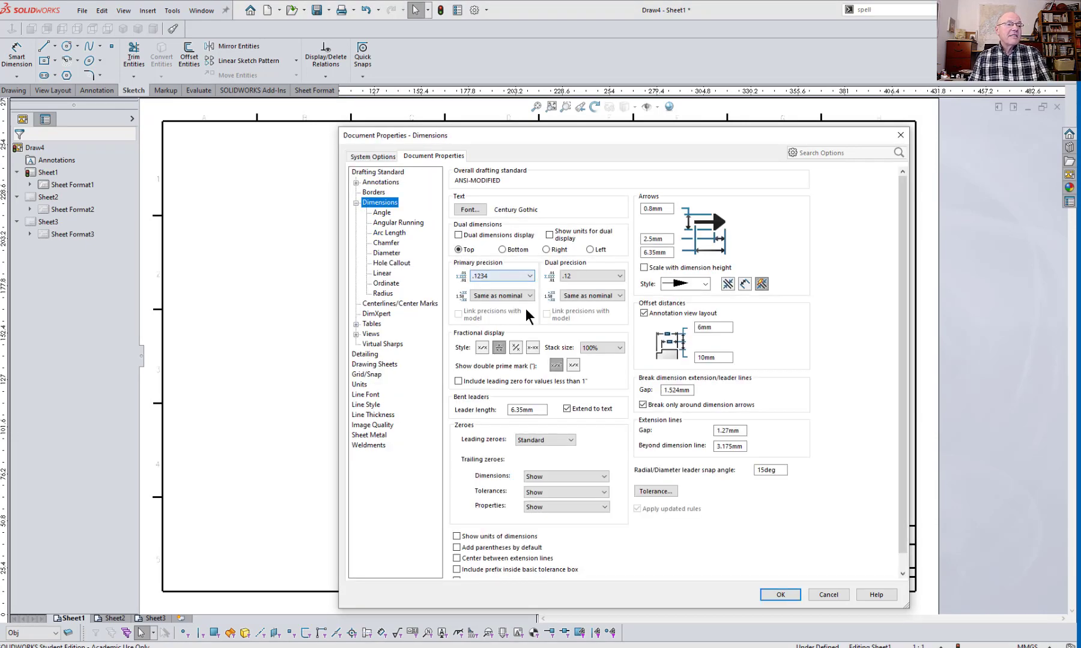
{"action": "left_click", "coordinate": [503, 277]}
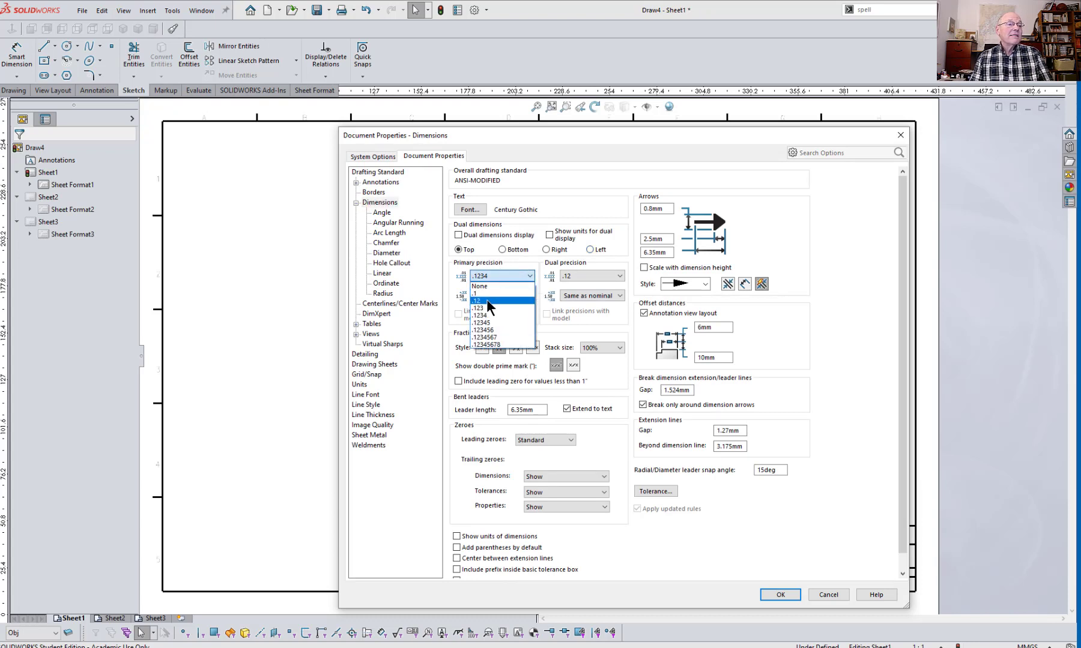
{"action": "left_click", "coordinate": [486, 301]}
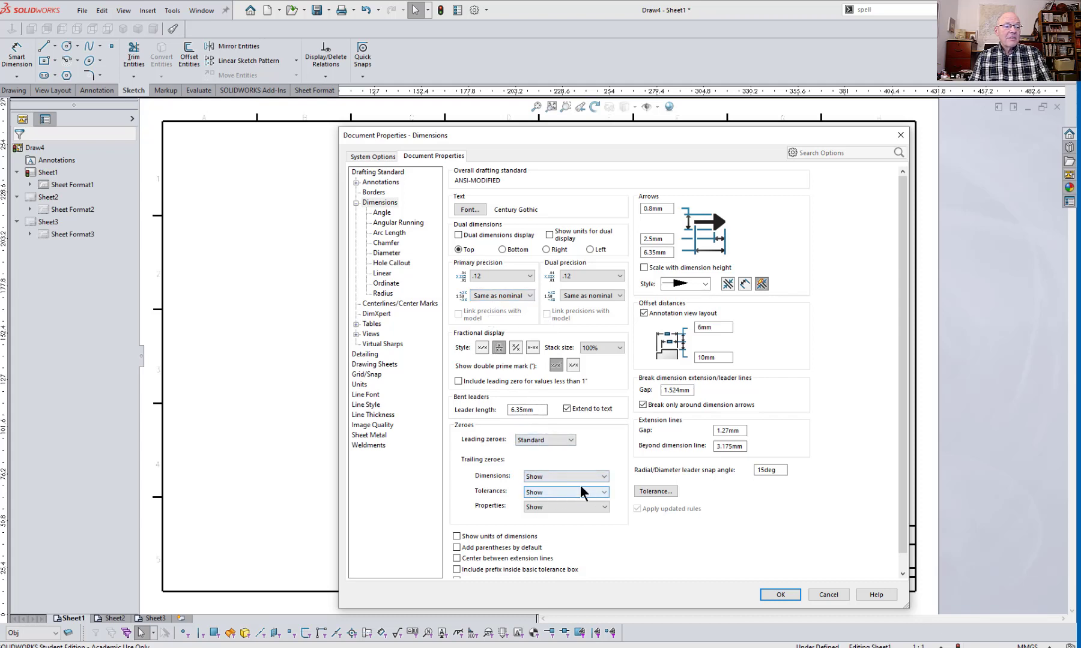
{"action": "left_click", "coordinate": [552, 478]}
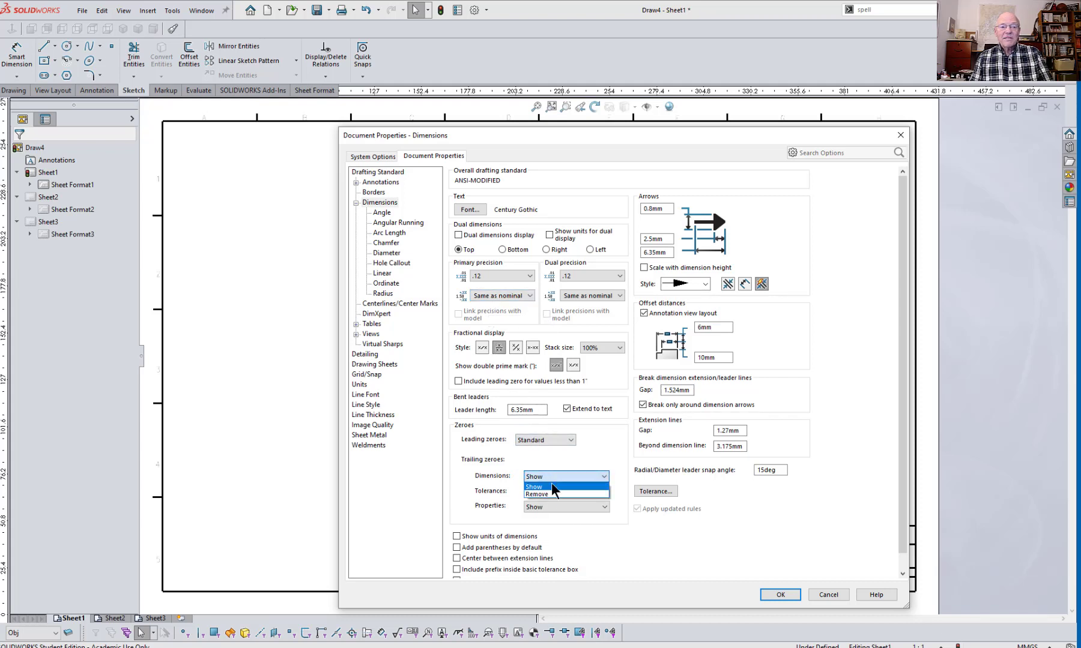
{"action": "left_click", "coordinate": [547, 494]}
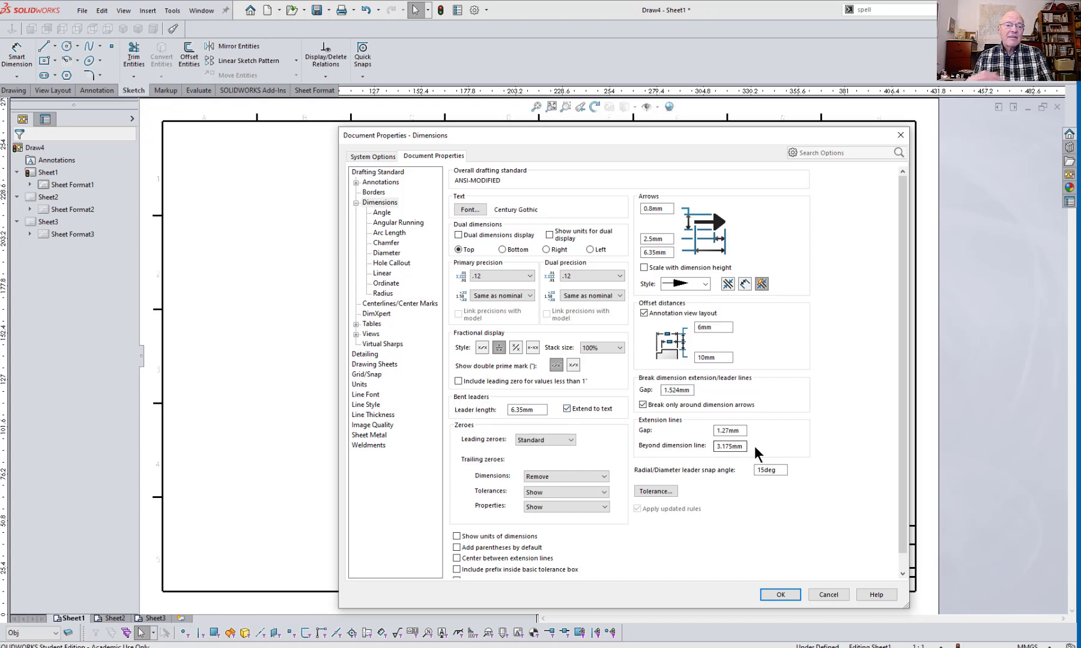
Step: Set the extension lines' distance beyond the dimension line to 1.5 mm and their gap to 1.5 mm
{"action": "left_click_drag", "start_coordinate": [742, 449], "coordinate": [673, 444]}
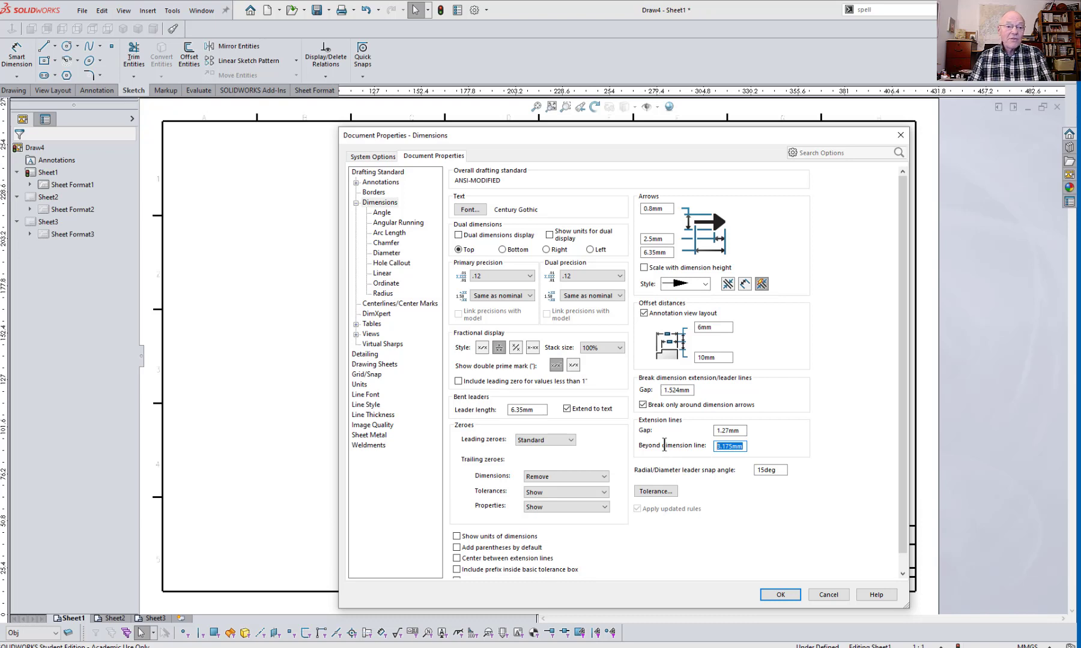
{"action": "type", "text": "1.5"}
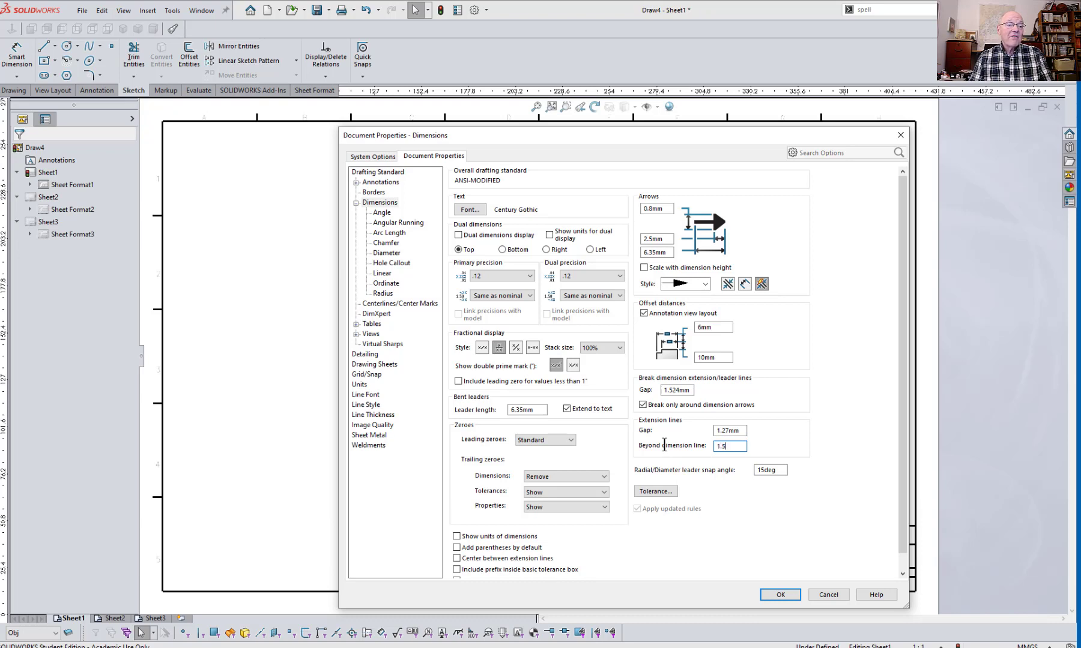
{"action": "left_click_drag", "start_coordinate": [740, 431], "coordinate": [675, 430]}
{"action": "type", "text": "1.5"}
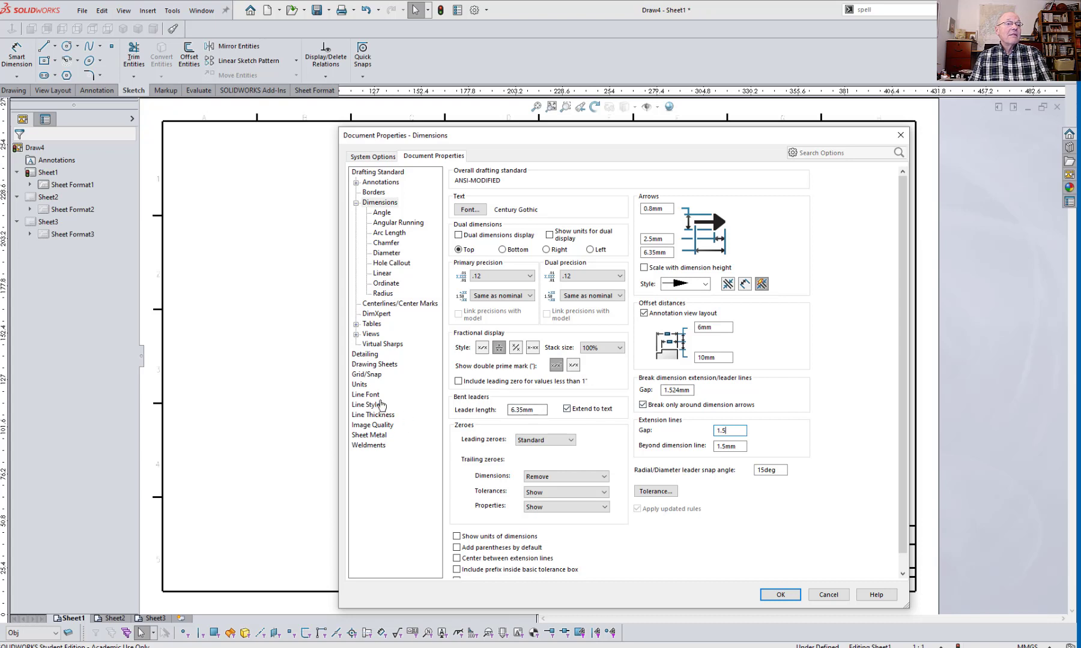
Step: Set the line font thickness of visible edges to 0.35 mm
{"action": "left_click", "coordinate": [366, 395]}
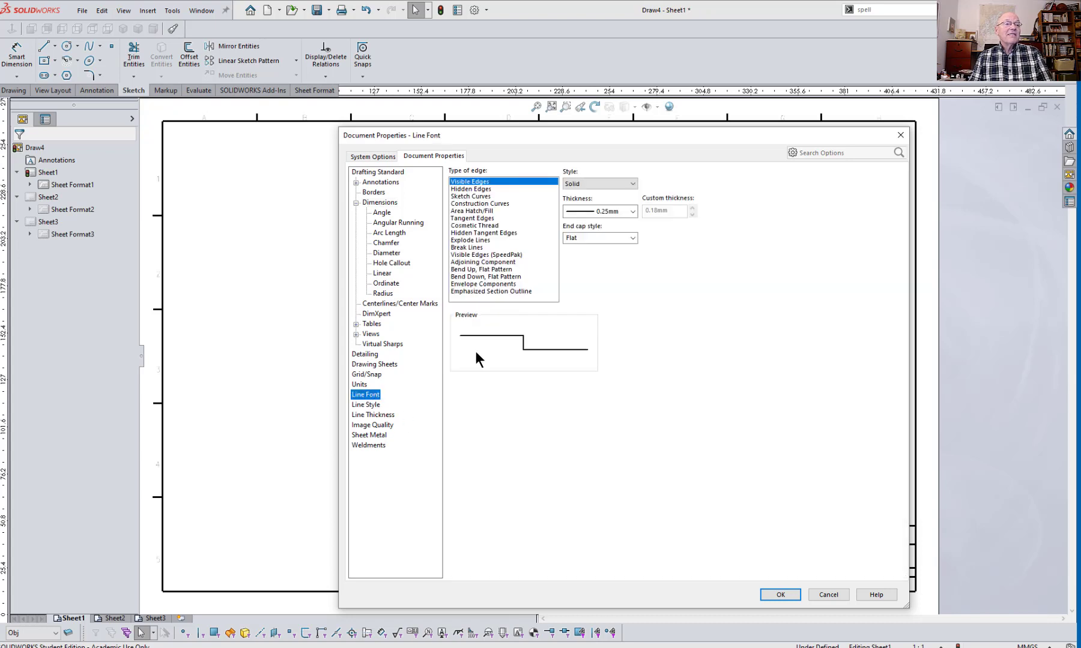
{"action": "left_click", "coordinate": [633, 211]}
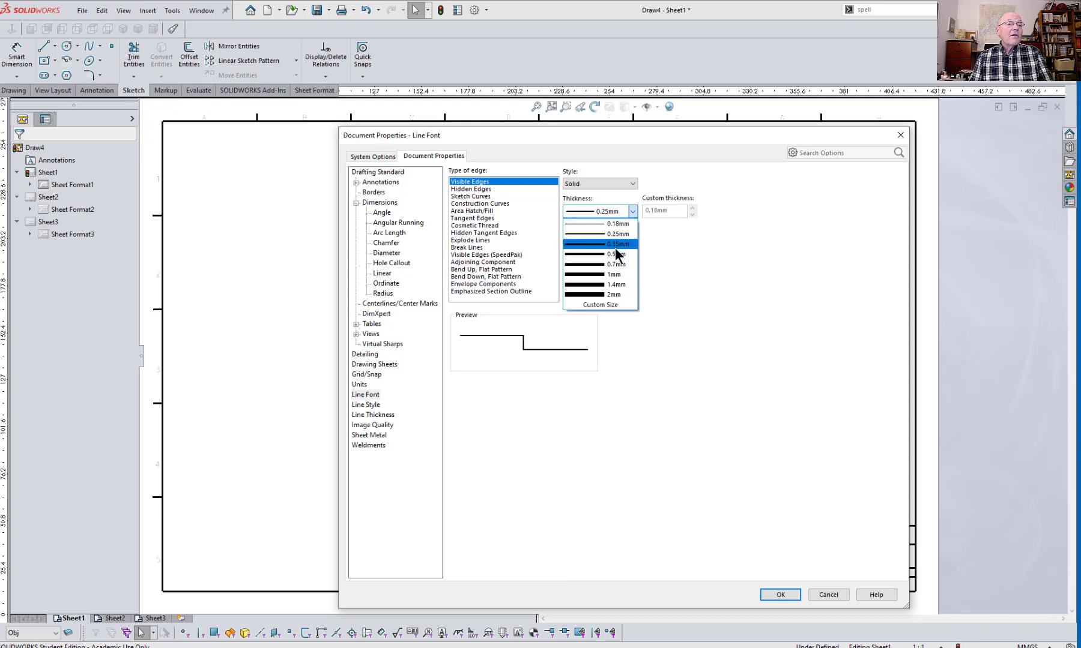
{"action": "left_click", "coordinate": [615, 244]}
{"action": "left_click", "coordinate": [625, 214]}
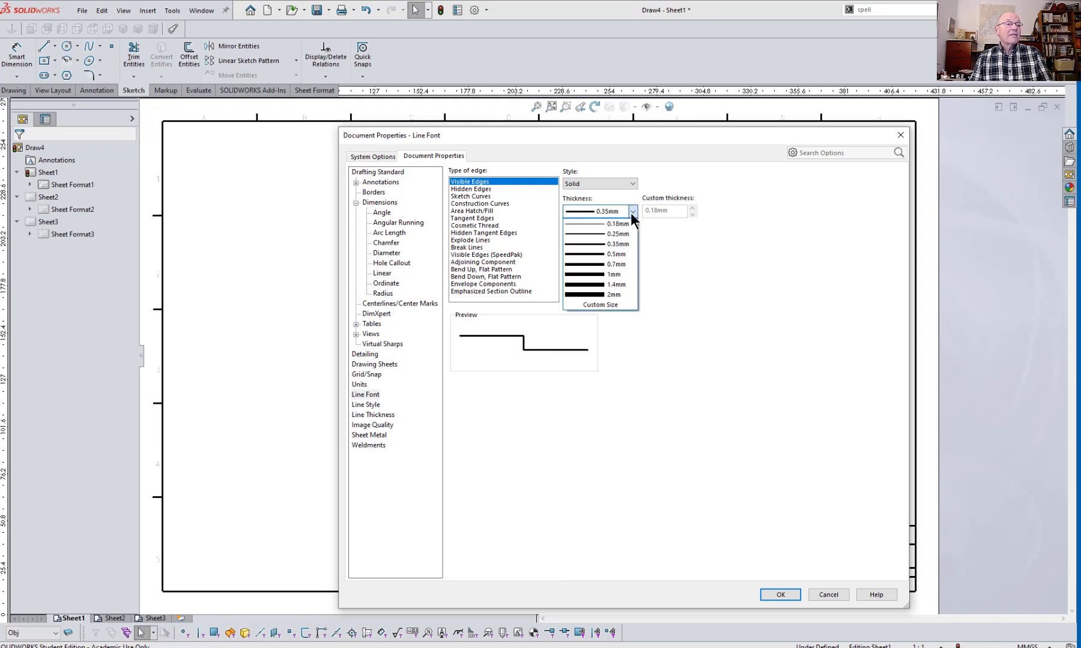
{"action": "left_click", "coordinate": [615, 244]}
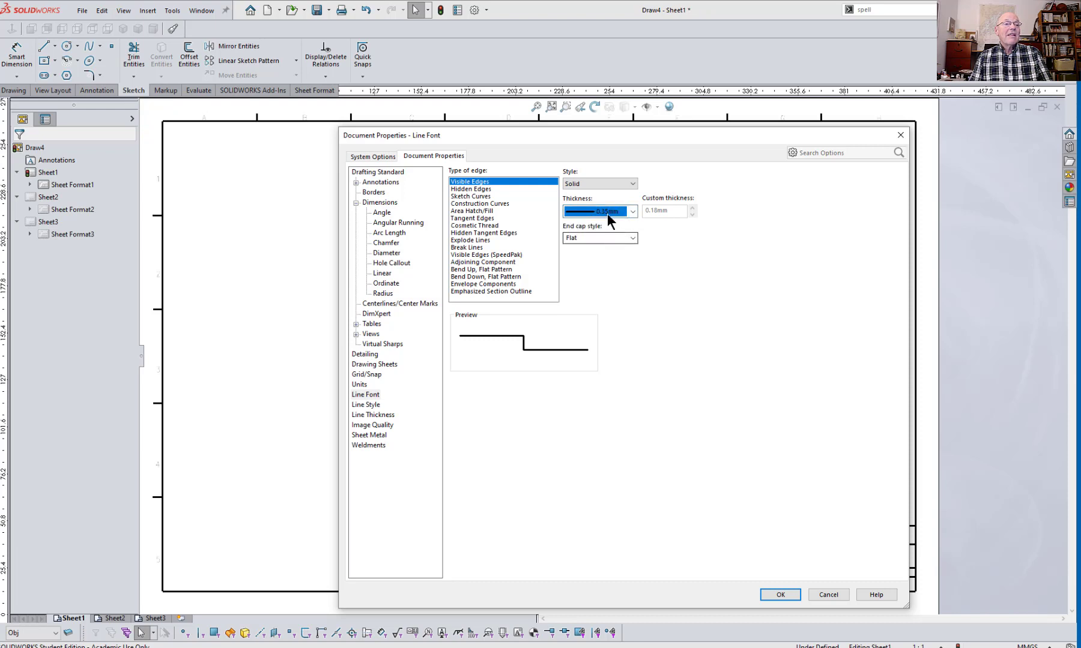
Step: Check the line font of hidden edges and apply the document properties
{"action": "left_click", "coordinate": [486, 189]}
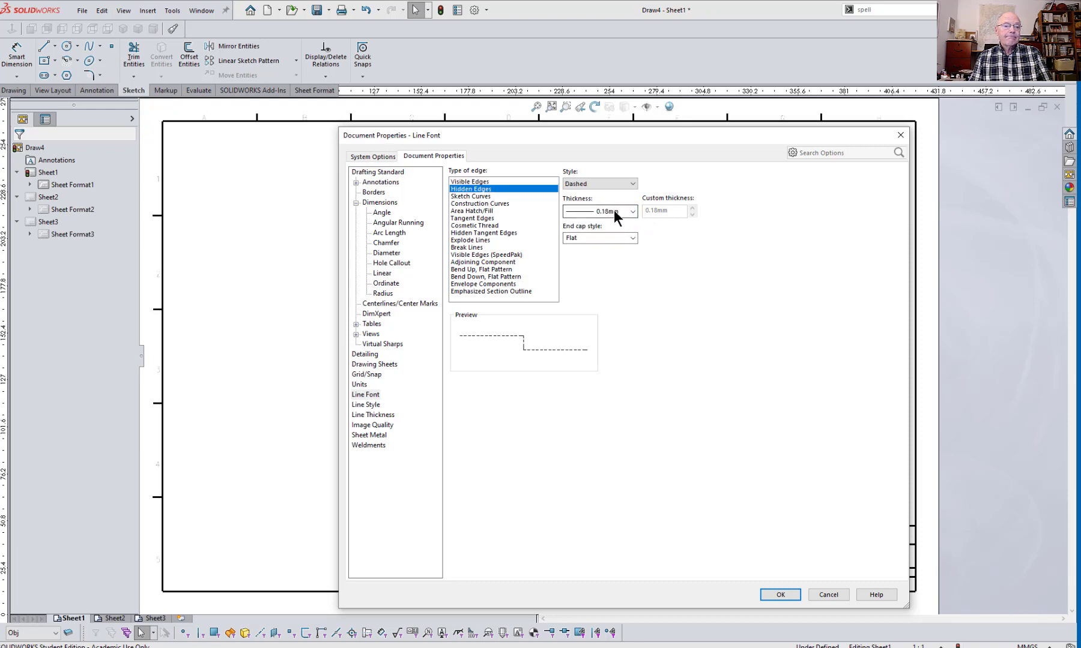
{"action": "left_click", "coordinate": [780, 594]}
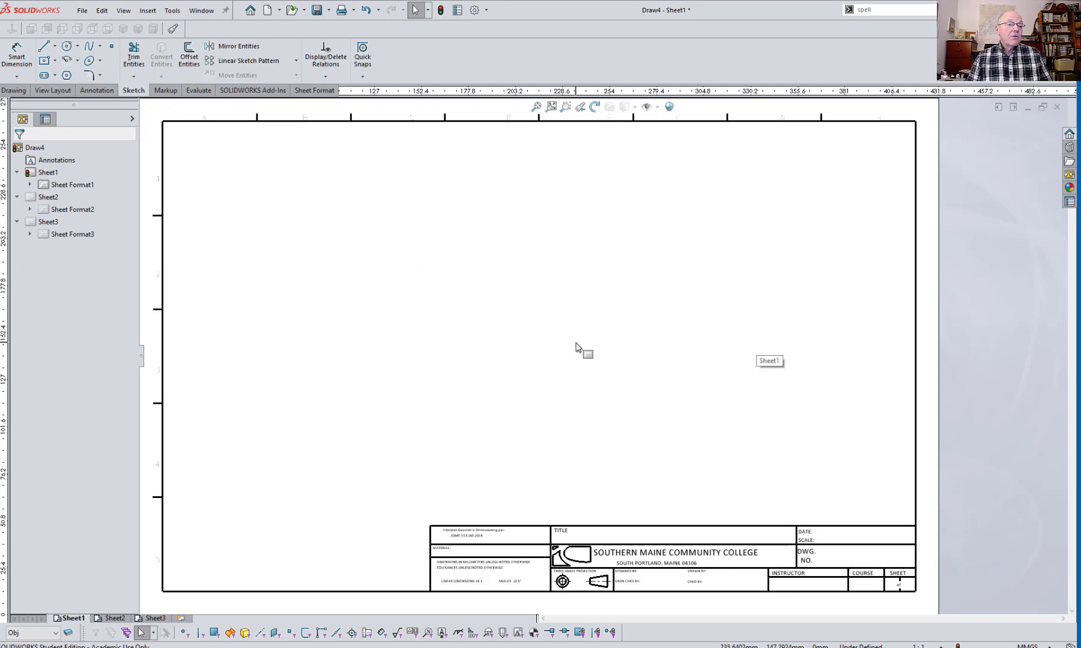
Step: Review the sheet properties of Sheet1, including its scale, projection type and sheet format, and close them unchanged
{"action": "right_click", "coordinate": [539, 271]}
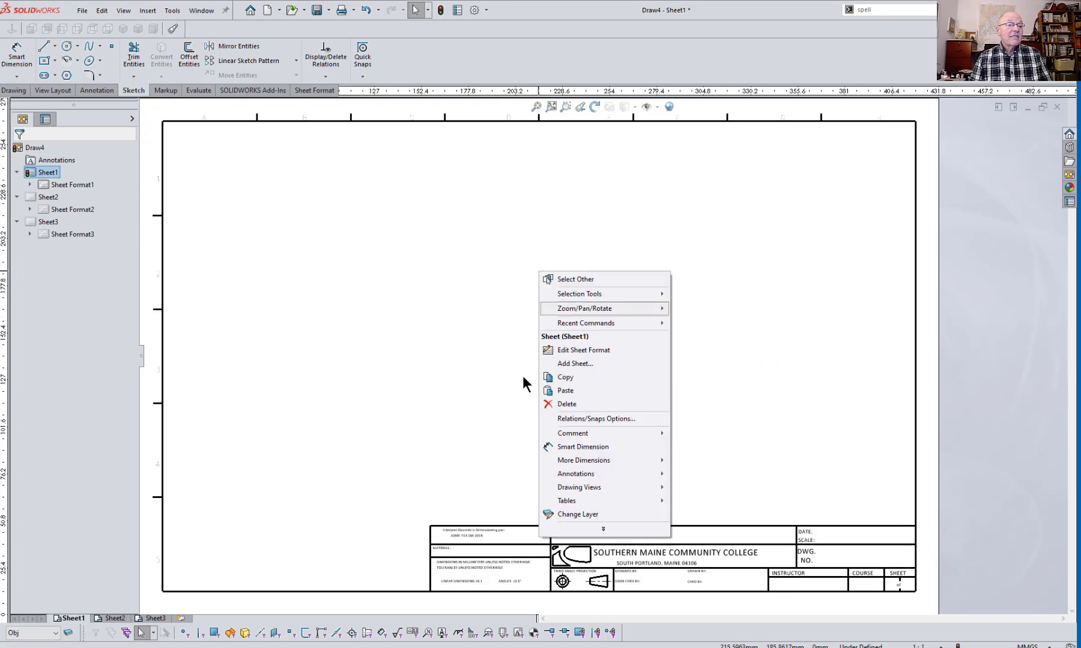
{"action": "mouse_move", "coordinate": [601, 529]}
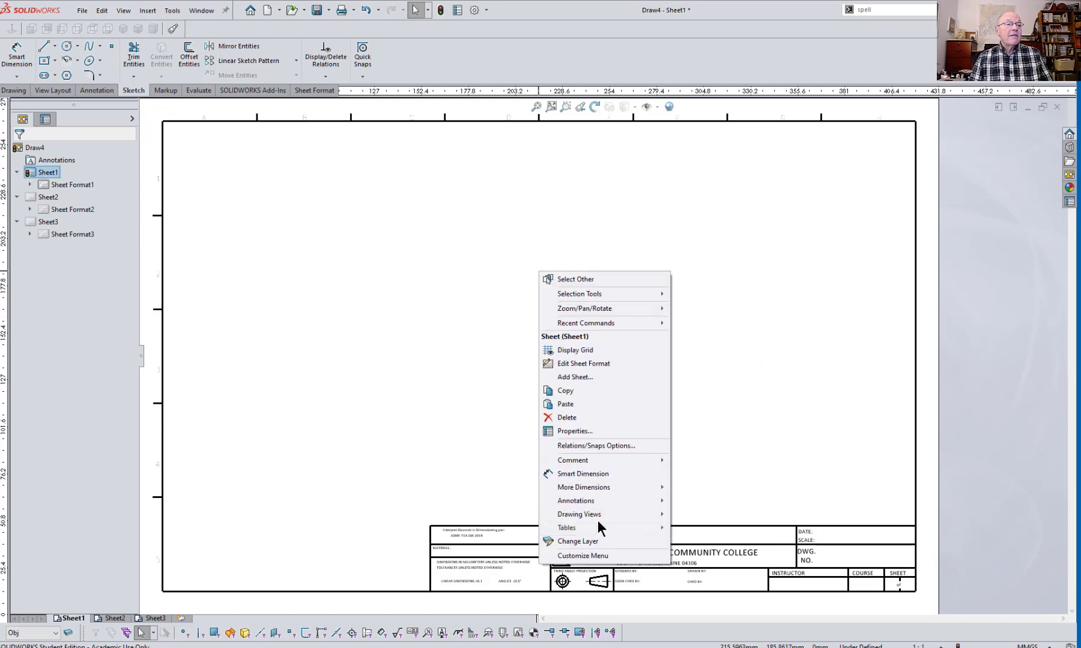
{"action": "left_click", "coordinate": [585, 431]}
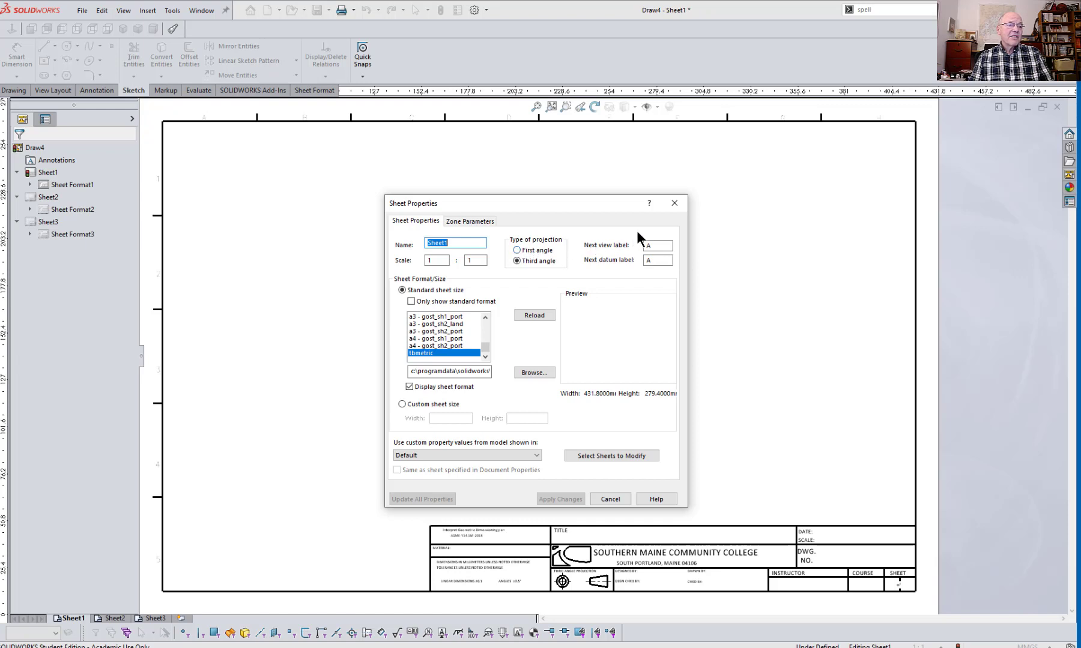
{"action": "left_click", "coordinate": [675, 202]}
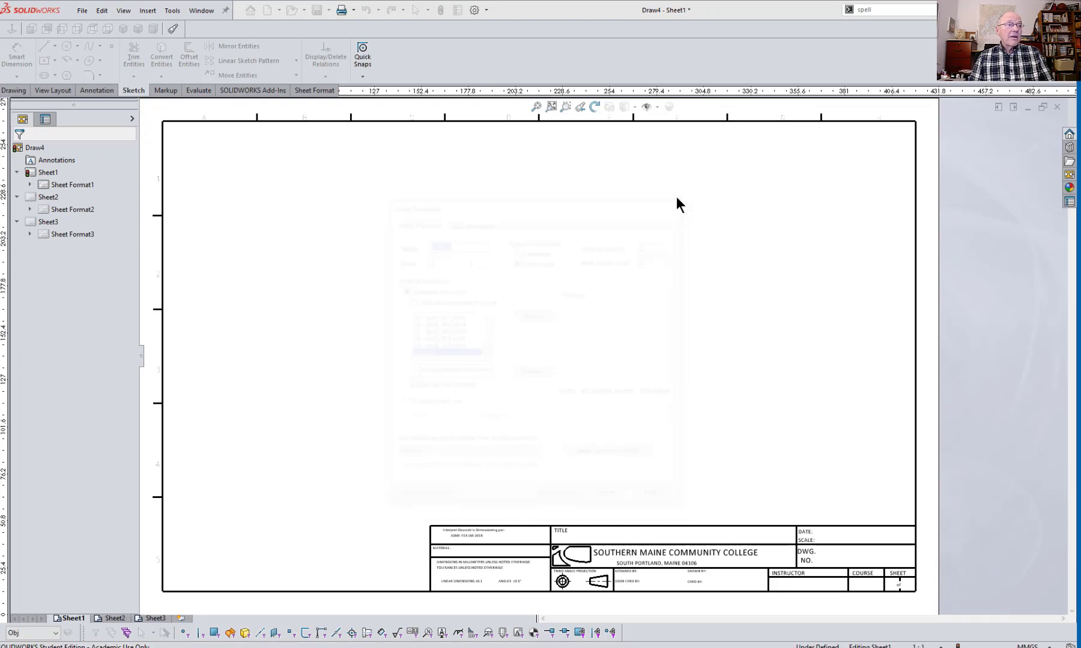
Step: Save the drawing as a drawing template (*.drwdot) named DemoBsizeMetric in the SW-Templates folder and close it
{"action": "left_click", "coordinate": [81, 12]}
{"action": "left_click", "coordinate": [95, 98]}
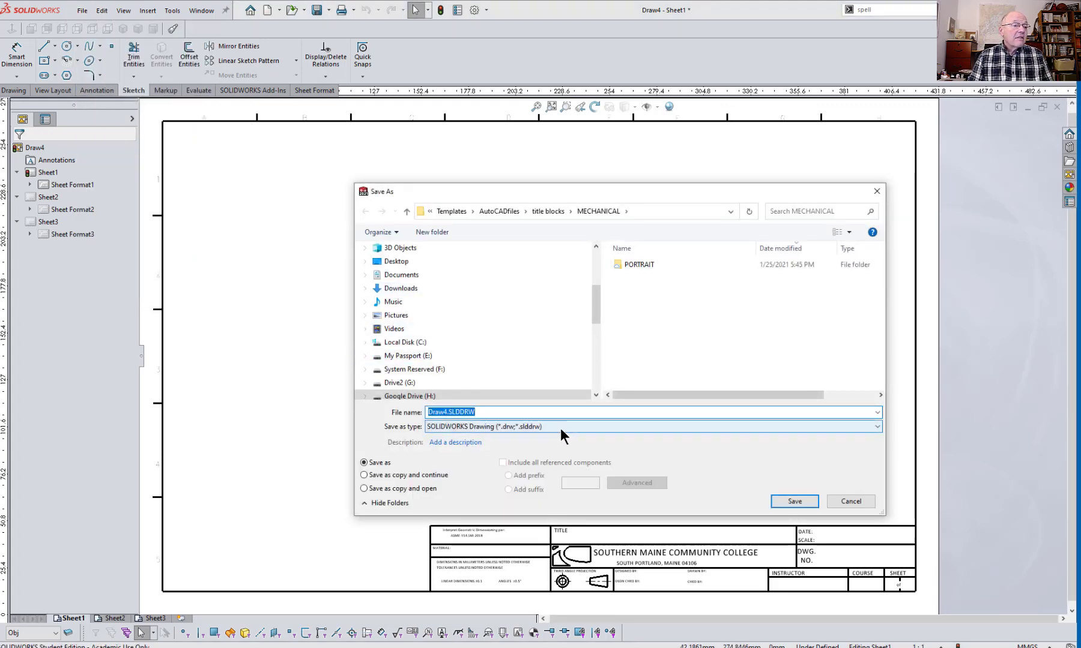
{"action": "left_click", "coordinate": [561, 427]}
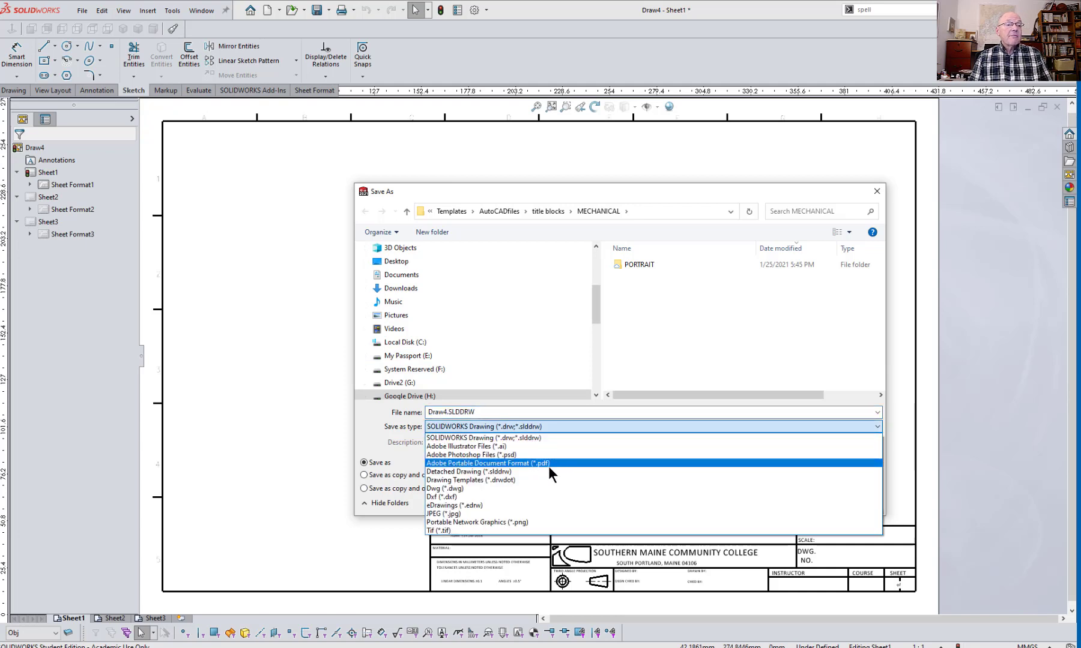
{"action": "left_click", "coordinate": [509, 480]}
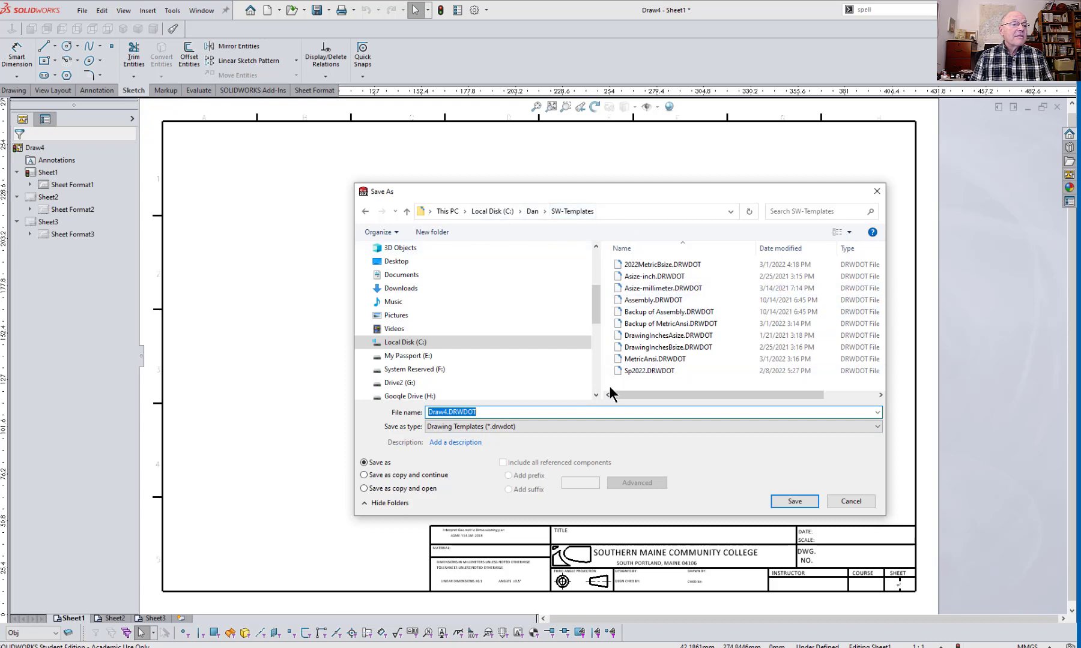
{"action": "key", "text": "Home"}
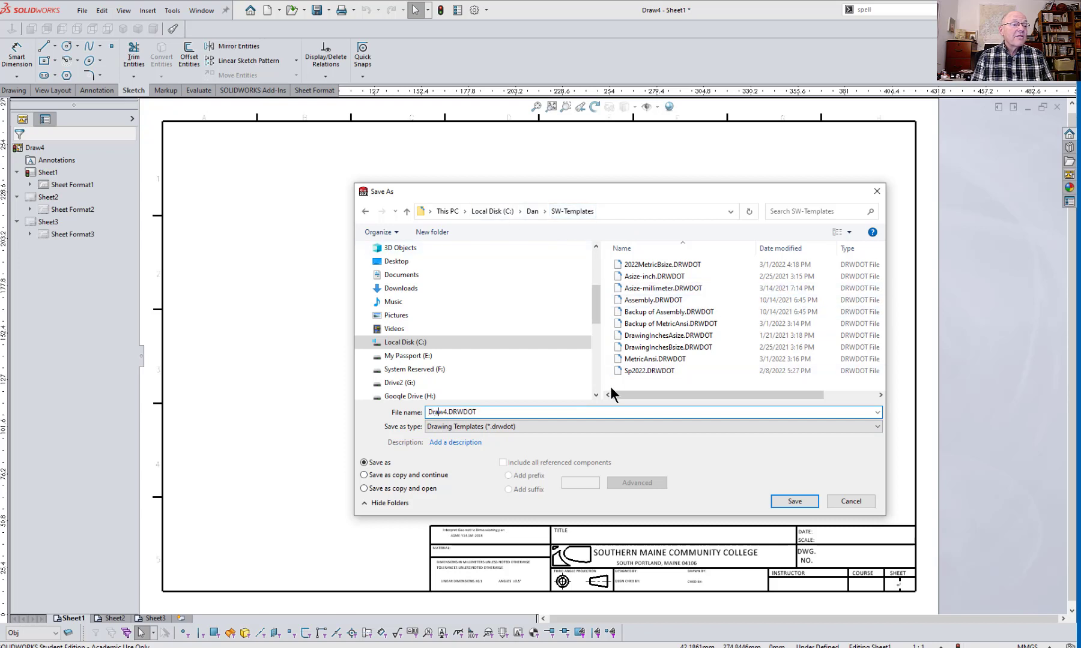
{"action": "key", "text": "BackSpace"}
{"action": "key", "text": "BackSpace"}
{"action": "key", "text": "BackSpace"}
{"action": "key", "text": "BackSpace"}
{"action": "key", "text": "BackSpace"}
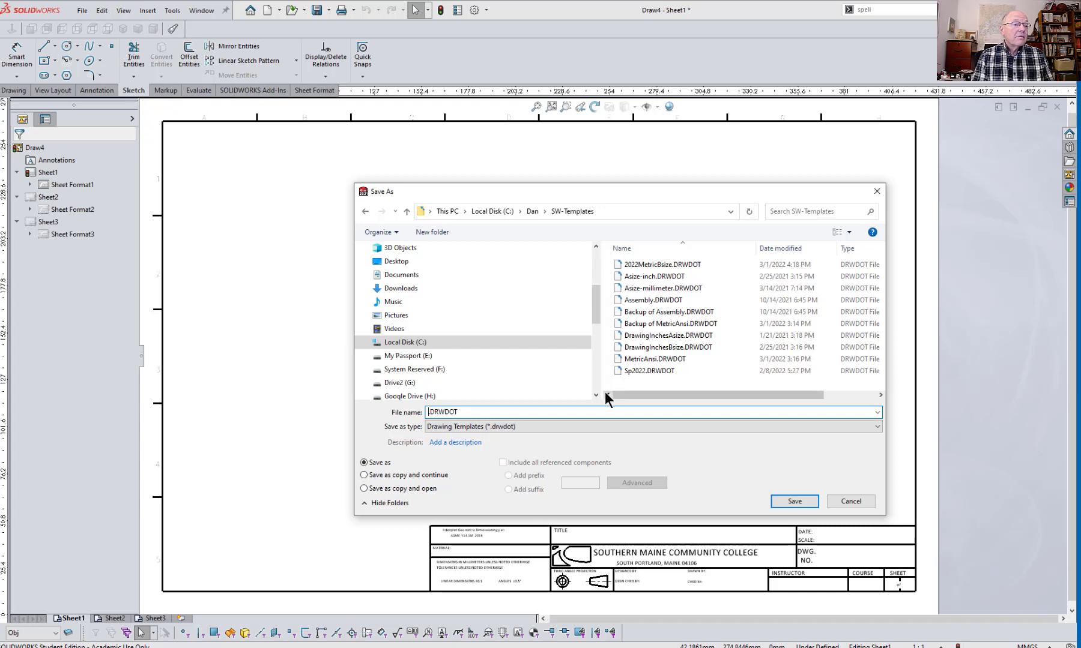
{"action": "type", "text": "DemioBsizeMetric"}
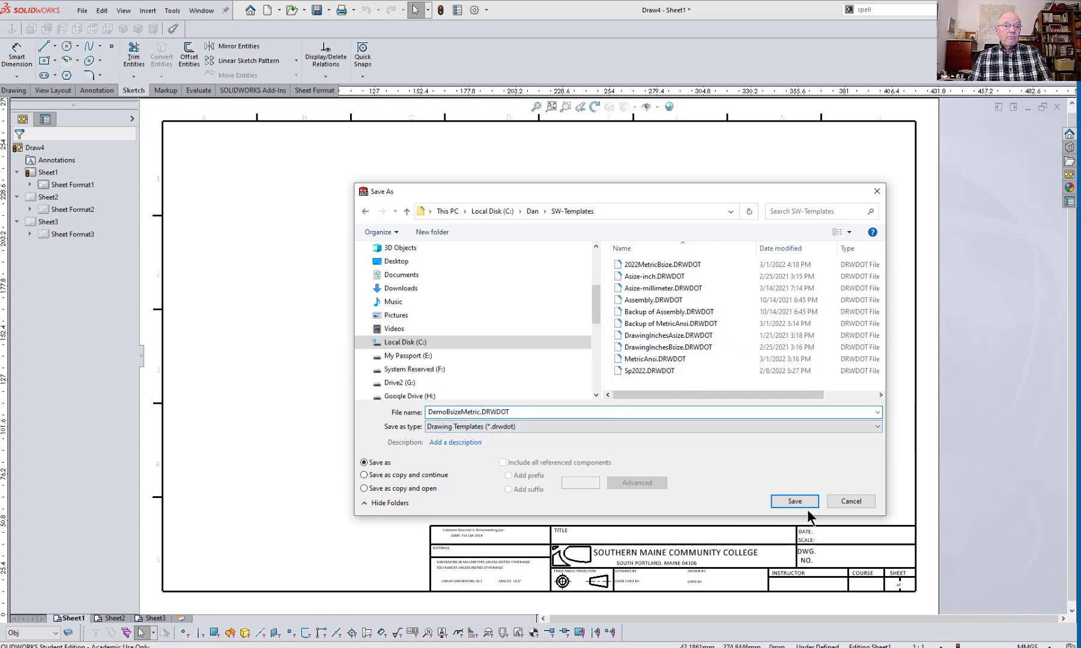
{"action": "left_click", "coordinate": [797, 500]}
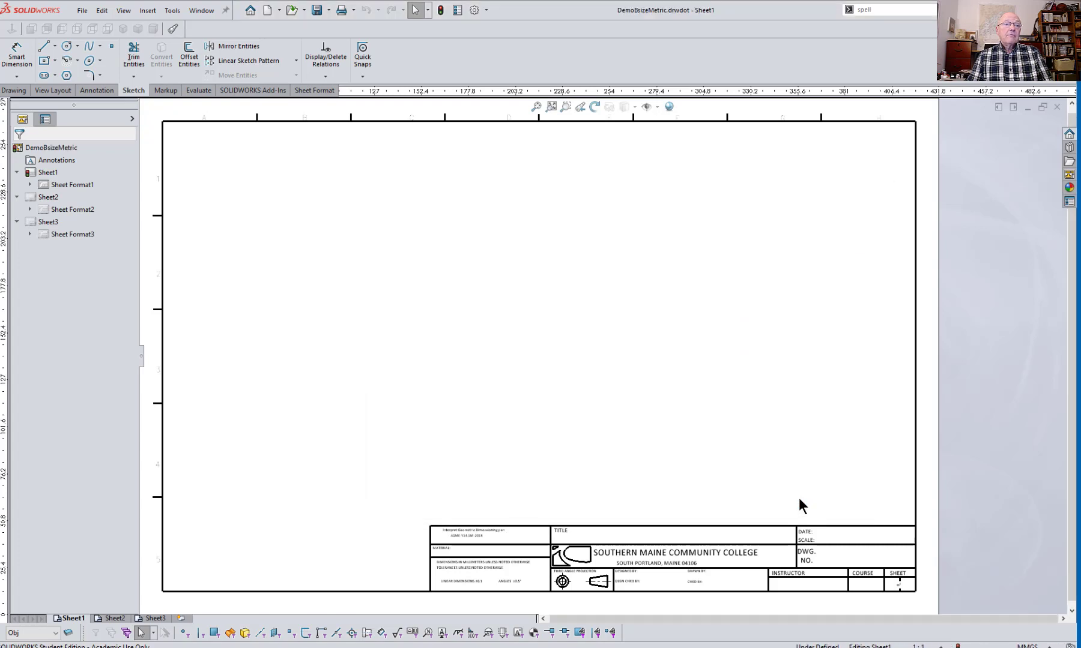
{"action": "left_click", "coordinate": [1057, 107]}
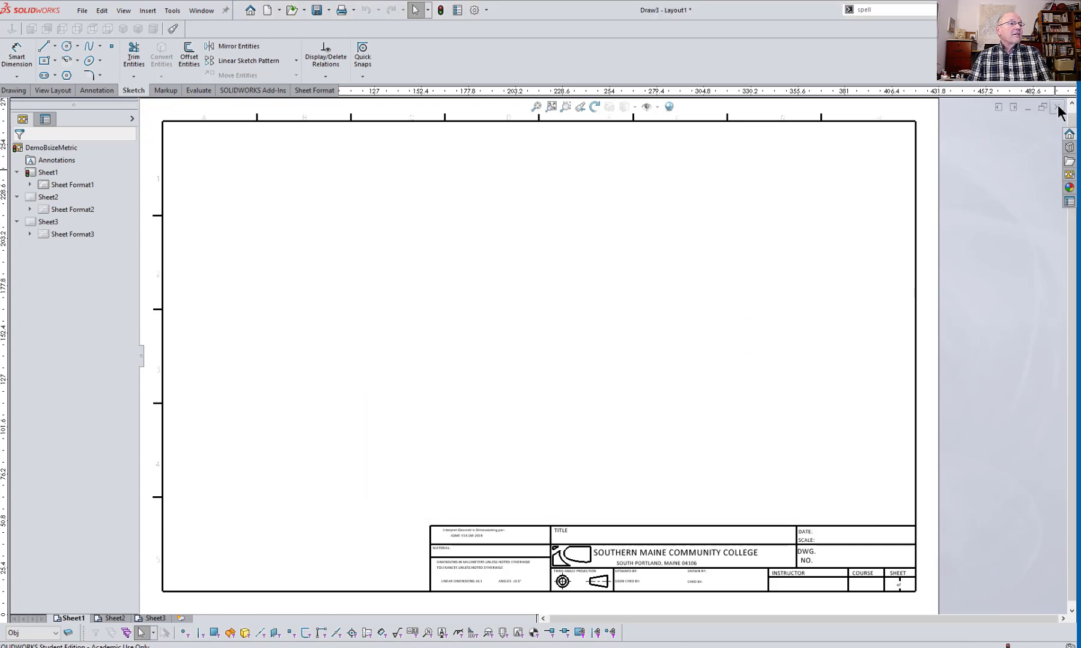
Step: Create a new drawing from the DemoBsizeMetric template and dismiss the Model View command
{"action": "left_click", "coordinate": [83, 11]}
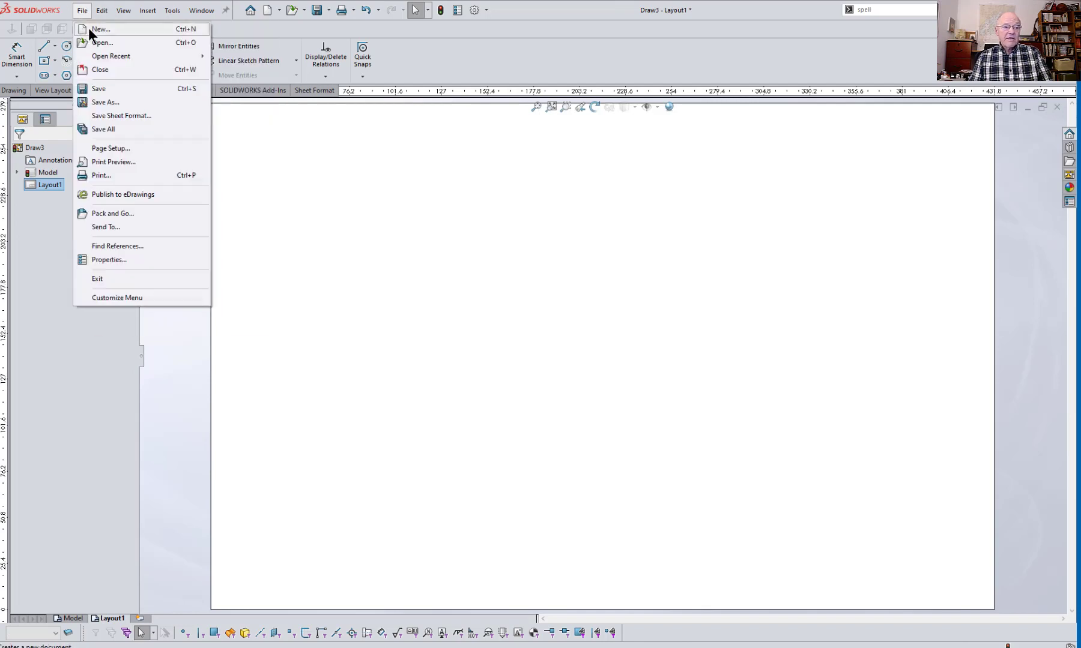
{"action": "left_click", "coordinate": [90, 28]}
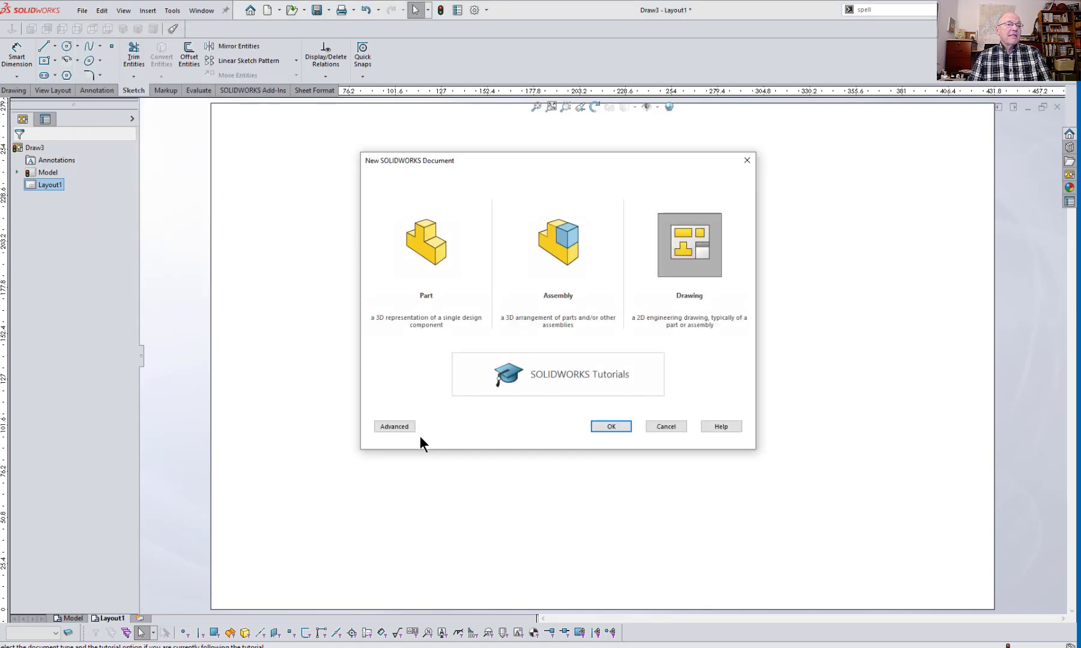
{"action": "left_click", "coordinate": [393, 427]}
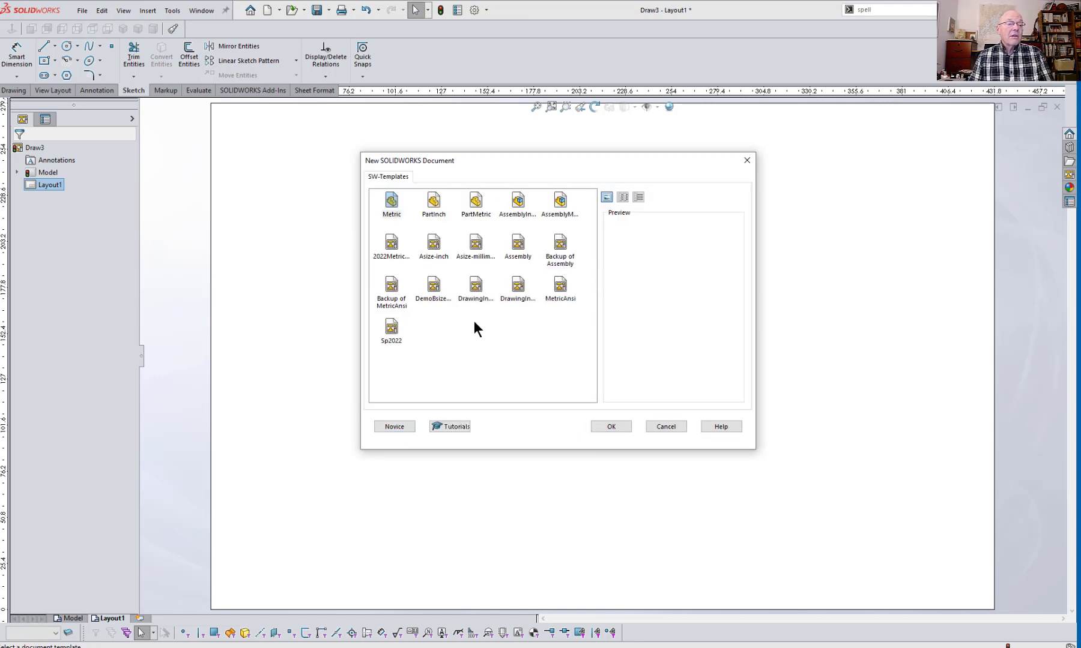
{"action": "left_click", "coordinate": [432, 288]}
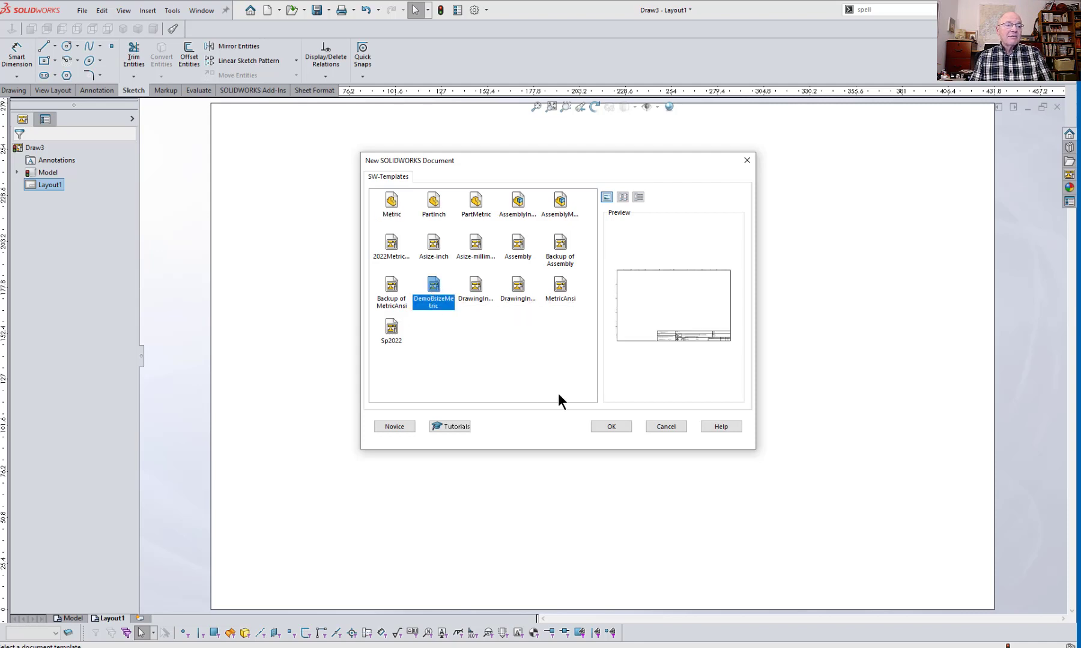
{"action": "left_click", "coordinate": [609, 425]}
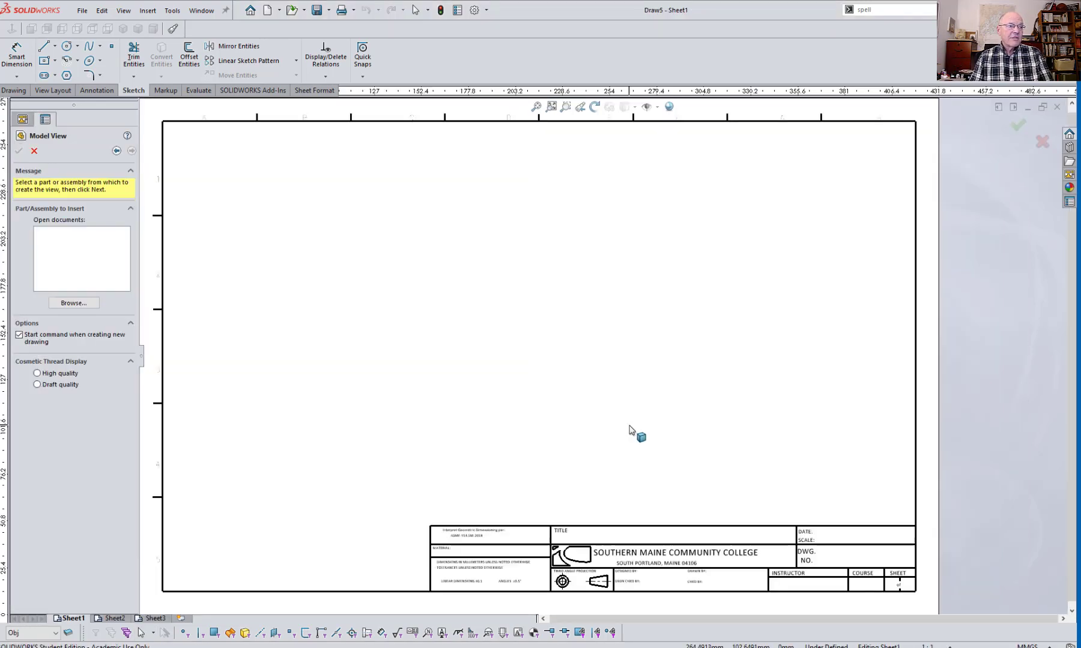
{"action": "left_click", "coordinate": [35, 150]}
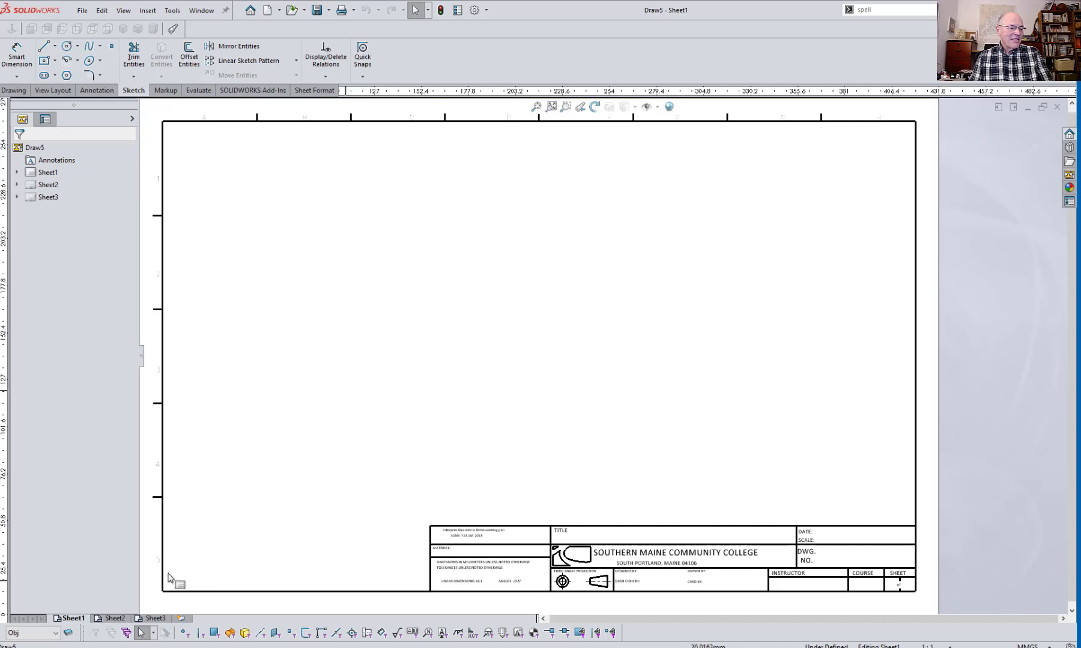
Step: Look through Sheet2 and Sheet3, add a fourth sheet, and return to Sheet1
{"action": "left_click", "coordinate": [112, 619]}
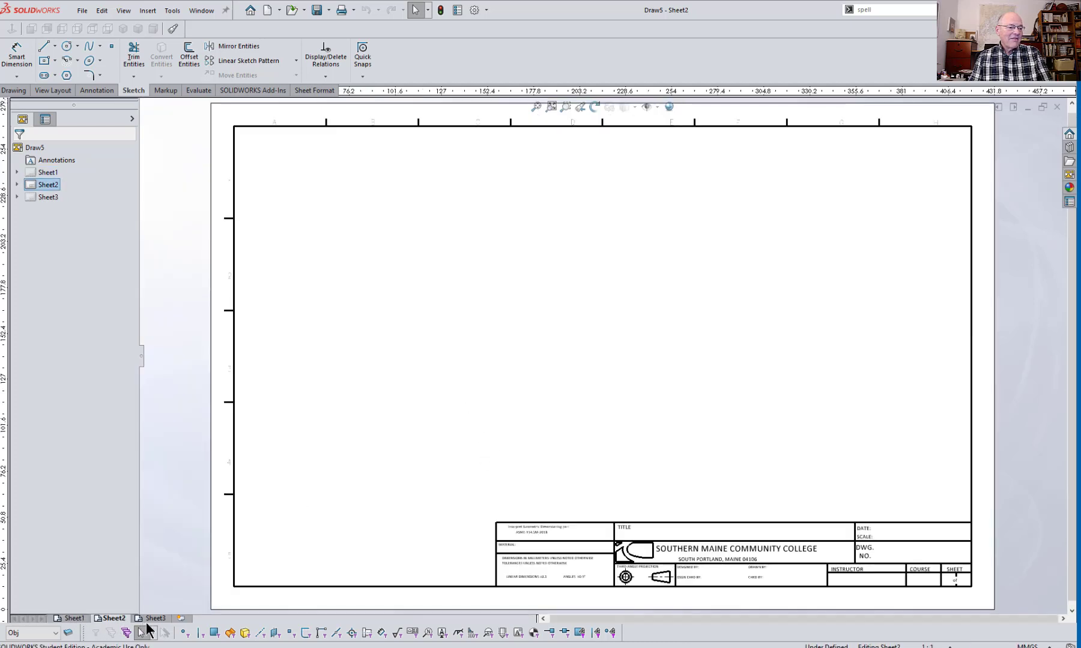
{"action": "left_click", "coordinate": [155, 619]}
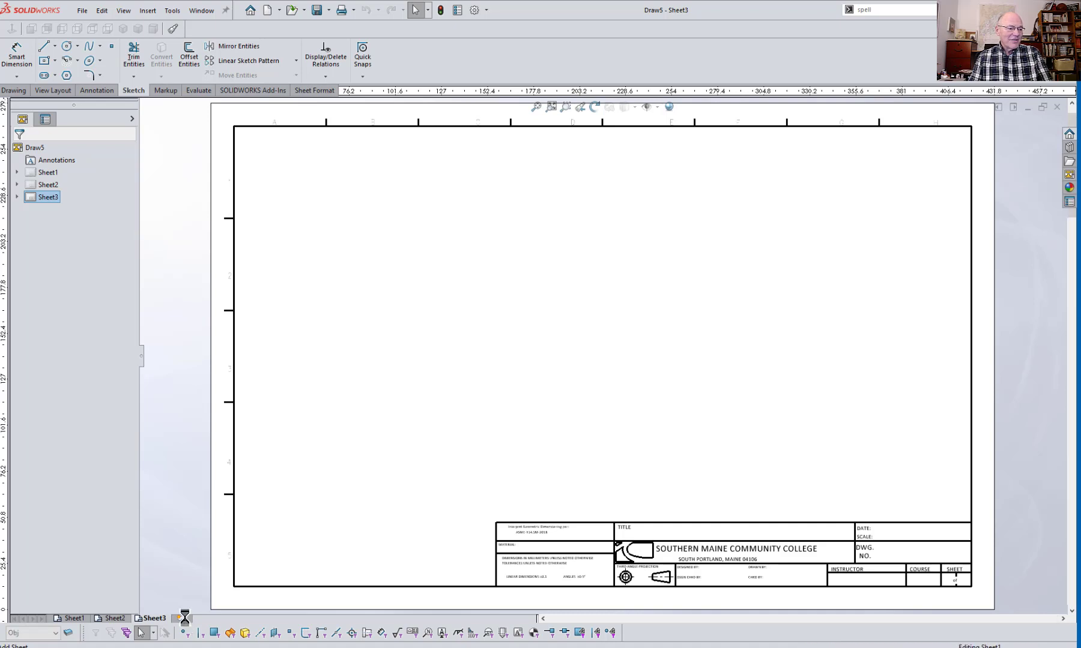
{"action": "left_click", "coordinate": [185, 618]}
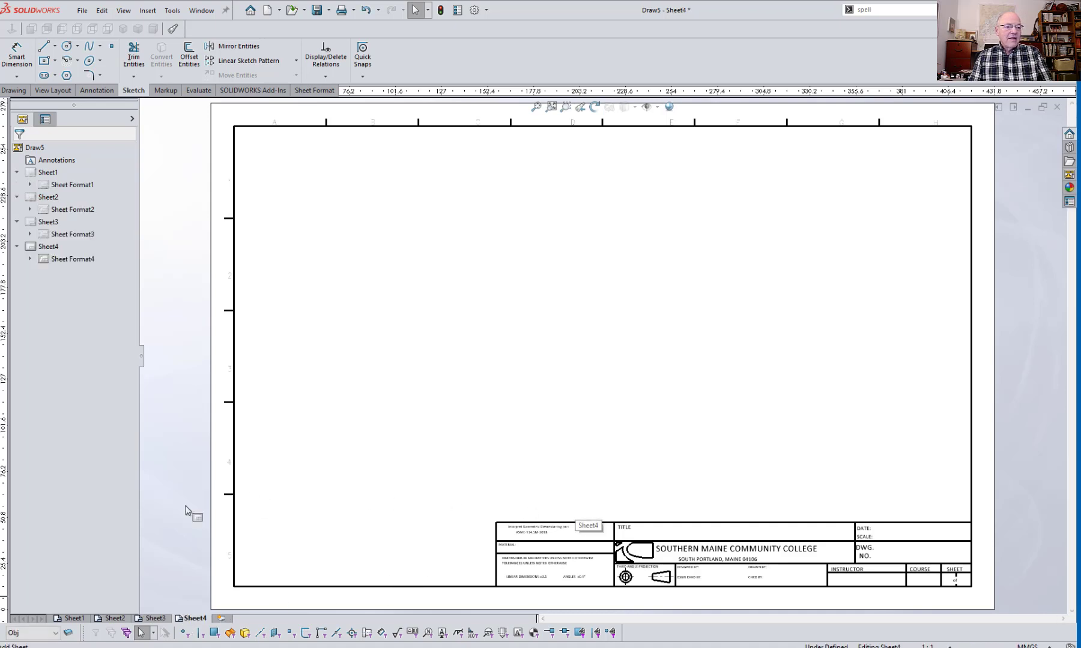
{"action": "left_click", "coordinate": [71, 619]}
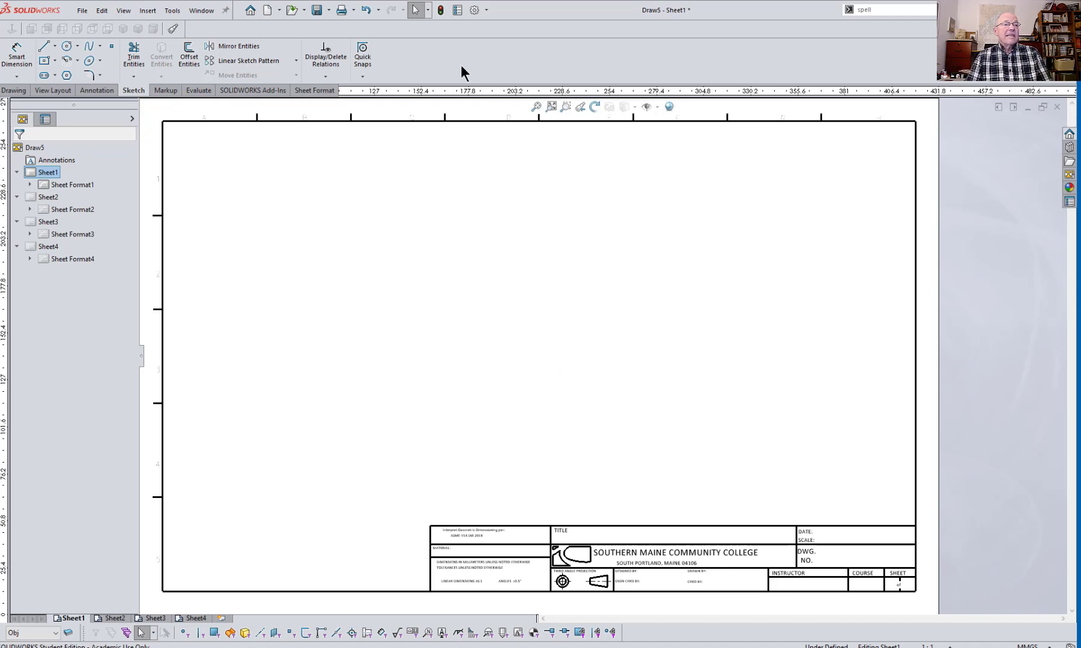
Step: Turn off Scale by view scale for center marks in the document properties
{"action": "left_click", "coordinate": [486, 9]}
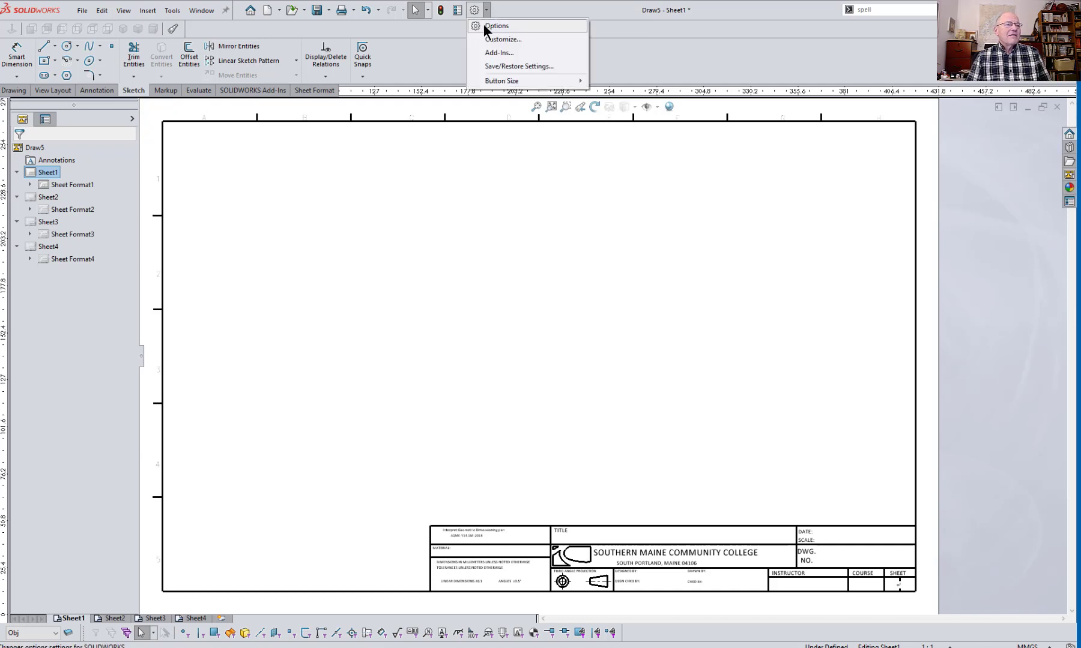
{"action": "left_click", "coordinate": [486, 26]}
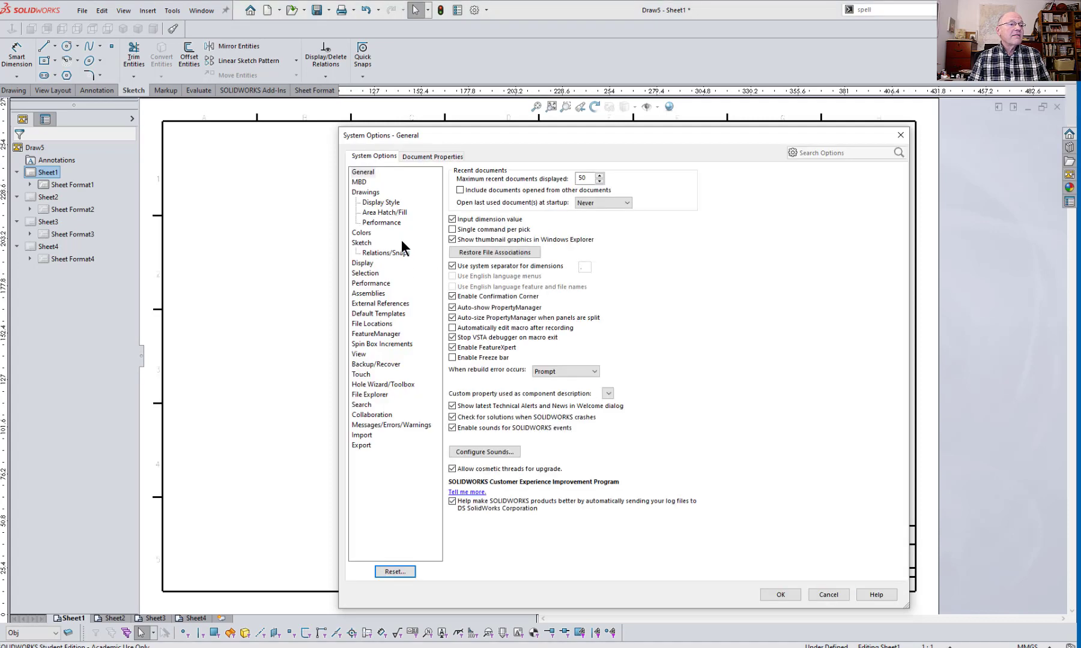
{"action": "left_click", "coordinate": [429, 157]}
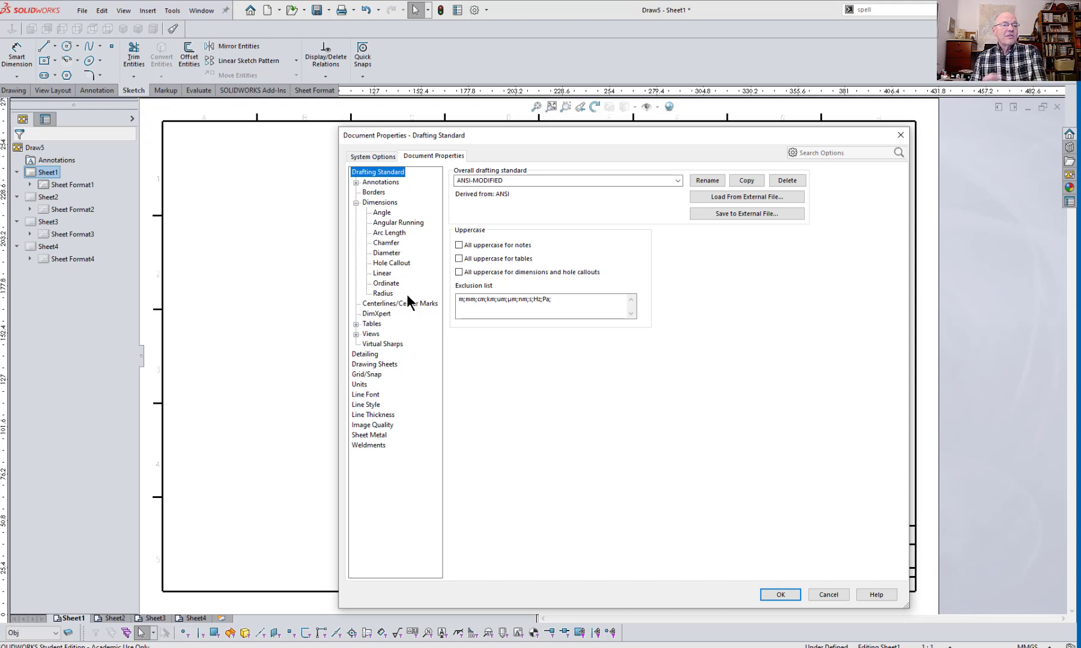
{"action": "left_click", "coordinate": [407, 305]}
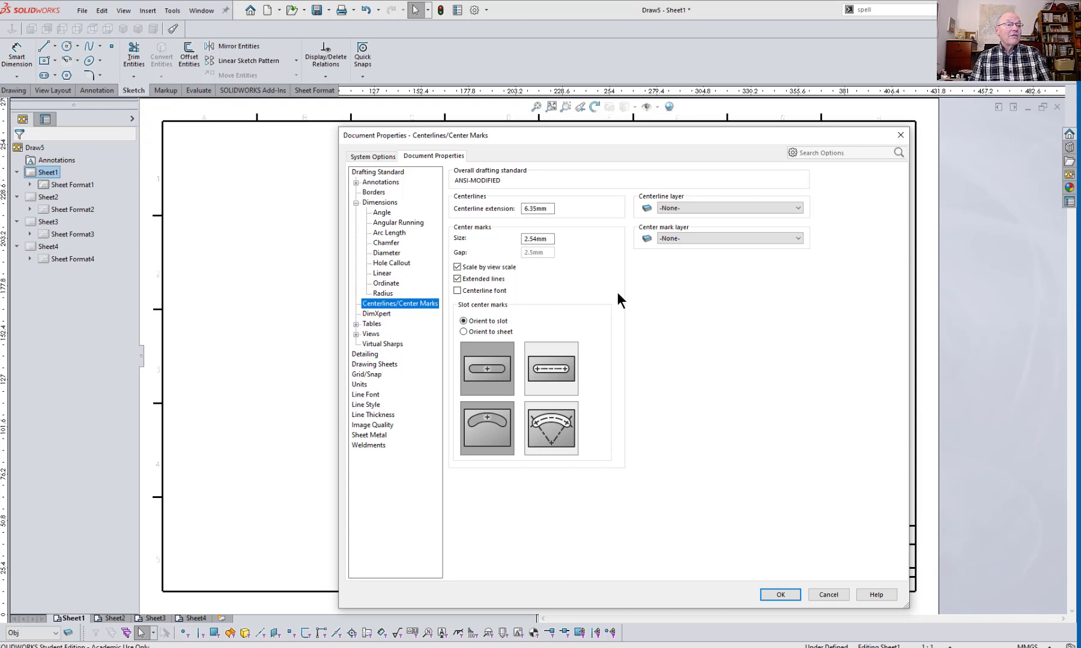
{"action": "left_click", "coordinate": [457, 267]}
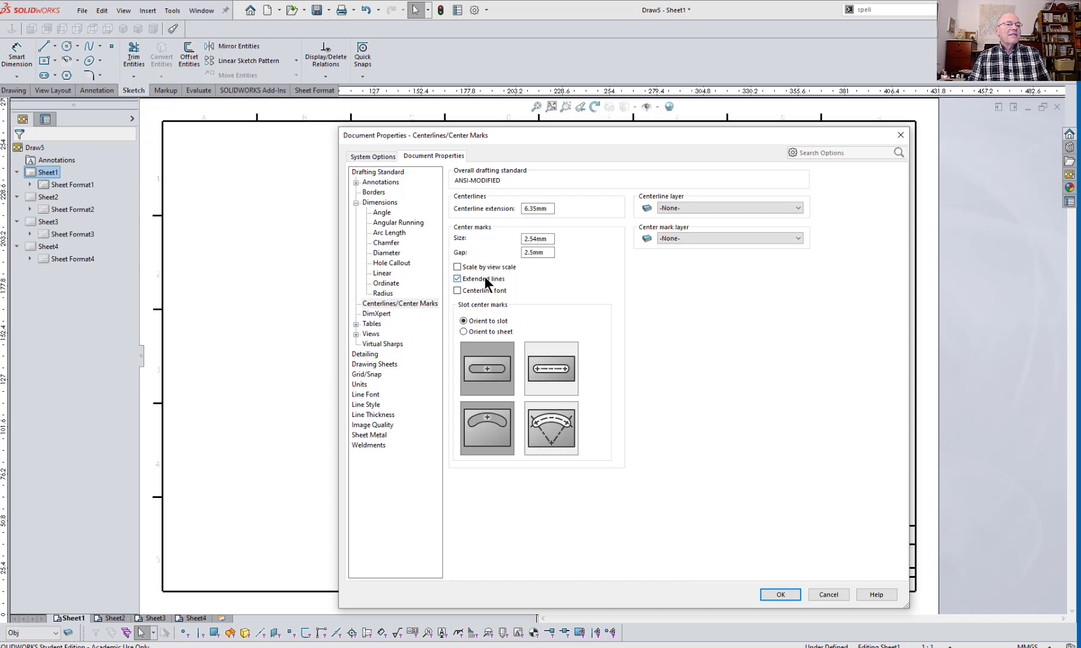
Step: Set the center mark size to 1.5 mm and the gap to 1.5 mm, leaving the center mark layer at None
{"action": "double_click", "coordinate": [553, 239]}
{"action": "type", "text": "1.5"}
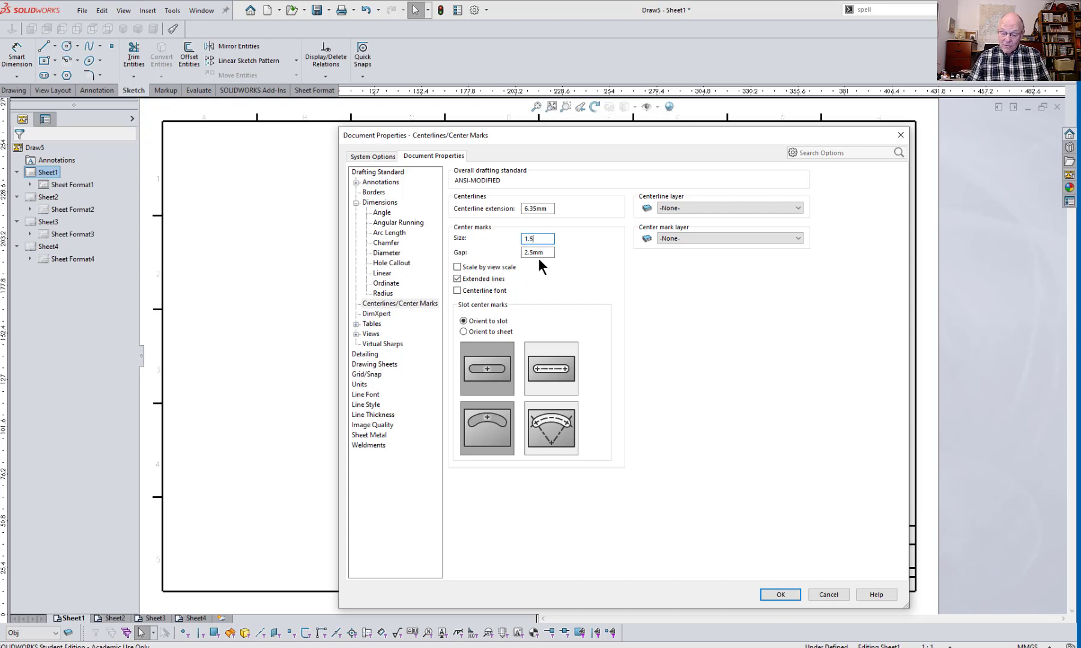
{"action": "double_click", "coordinate": [538, 255]}
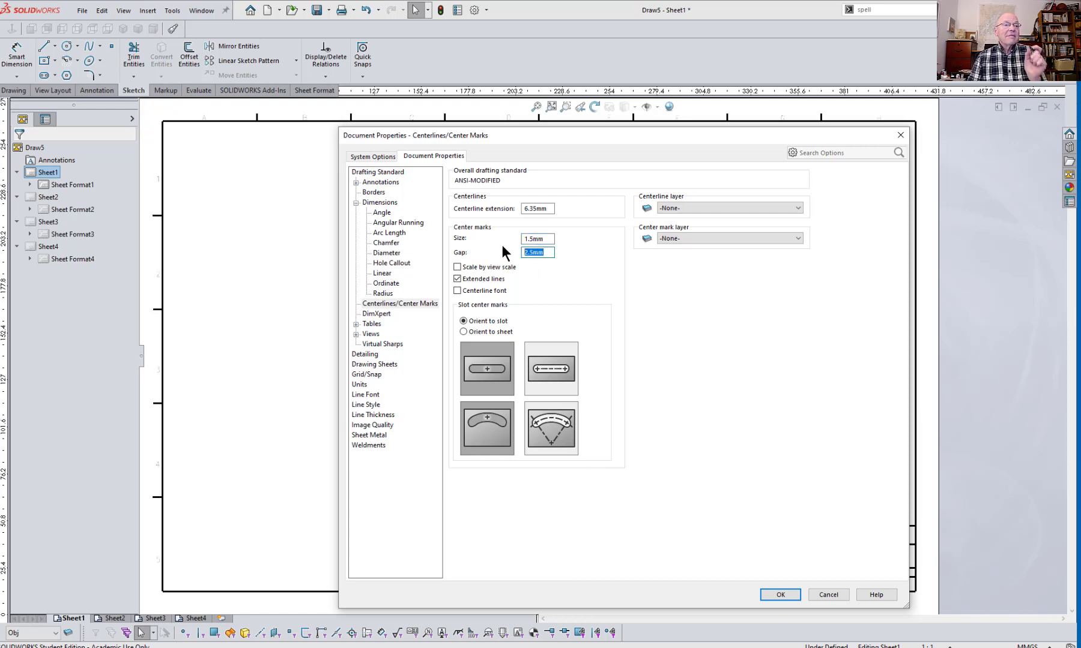
{"action": "type", "text": "1.5"}
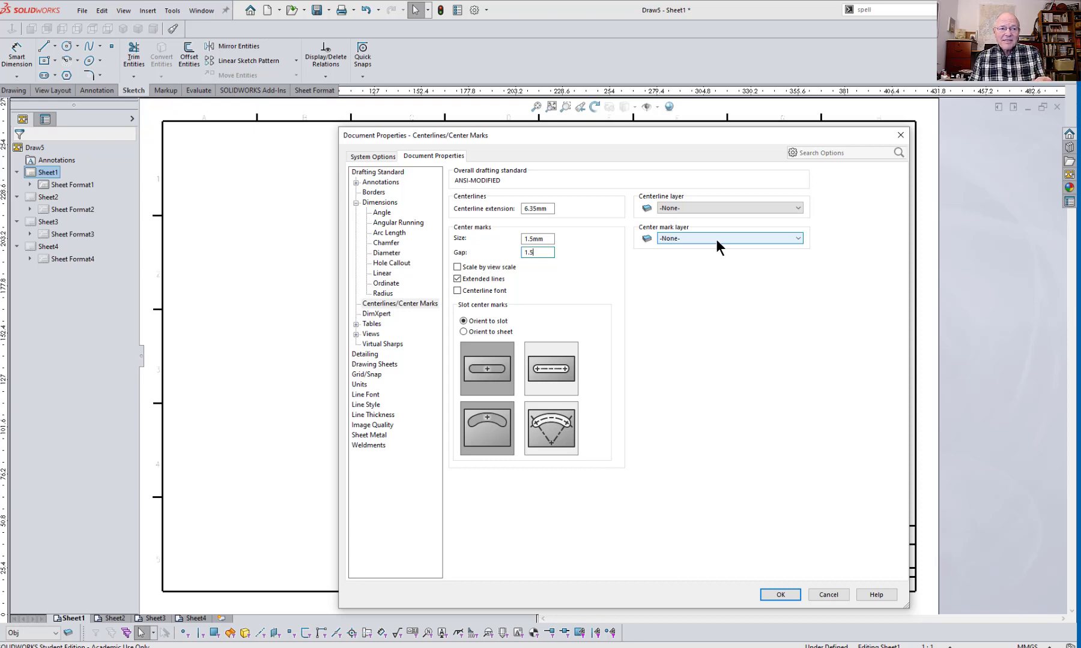
{"action": "left_click", "coordinate": [721, 235]}
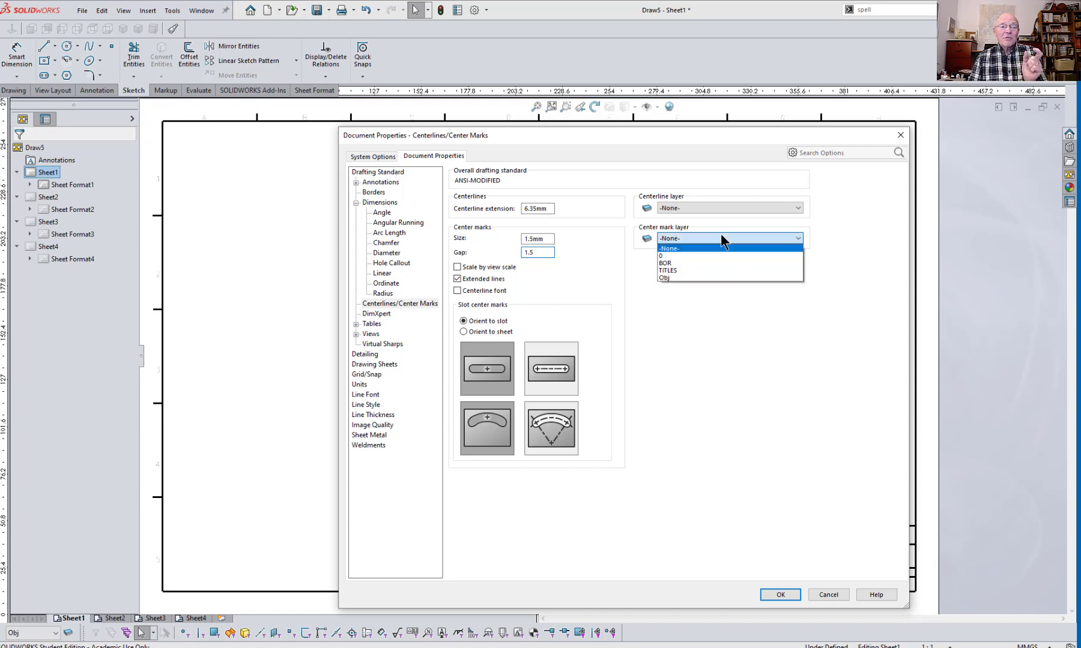
{"action": "left_click", "coordinate": [724, 240]}
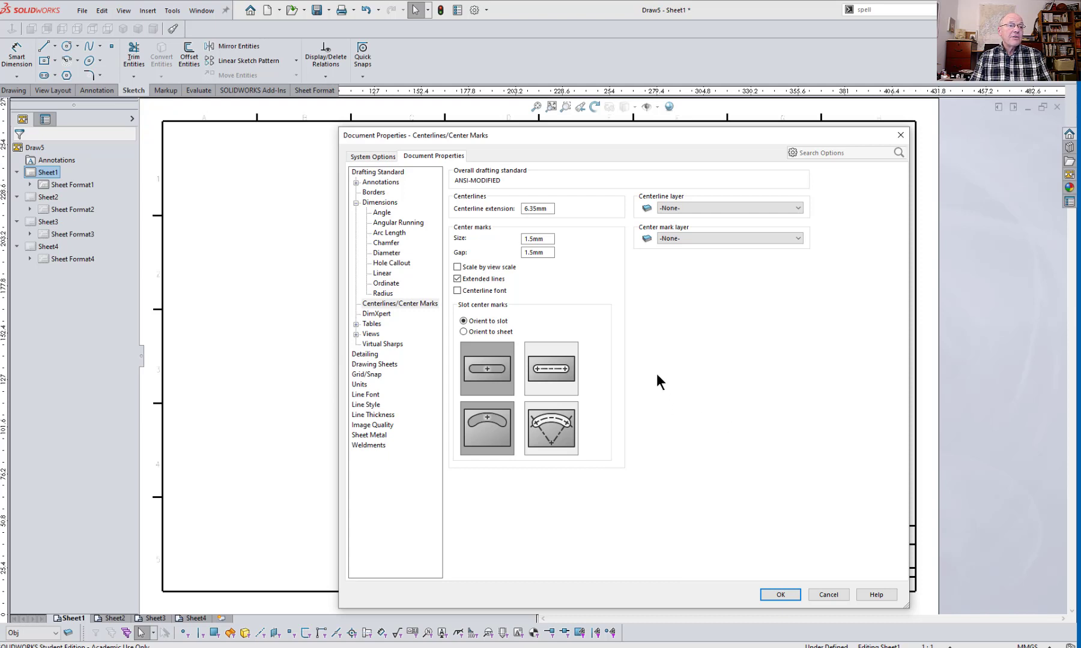
Step: Review the general and angle dimension settings and the available layers, apply the document properties, and fit the sheet in the view
{"action": "left_click", "coordinate": [379, 204]}
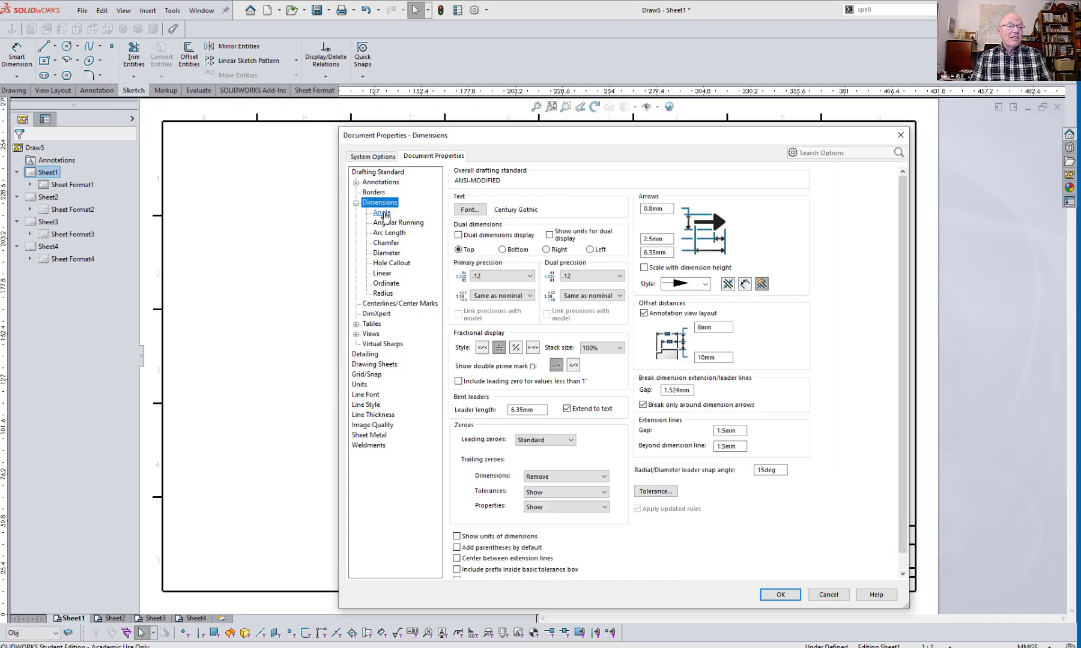
{"action": "left_click", "coordinate": [387, 215]}
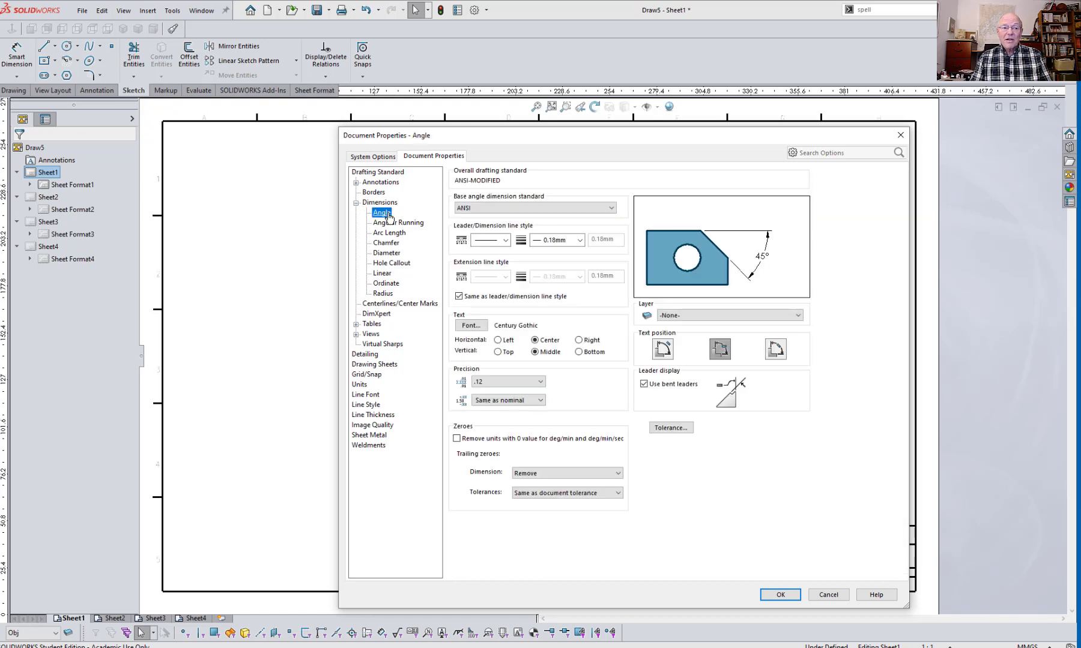
{"action": "left_click", "coordinate": [720, 316]}
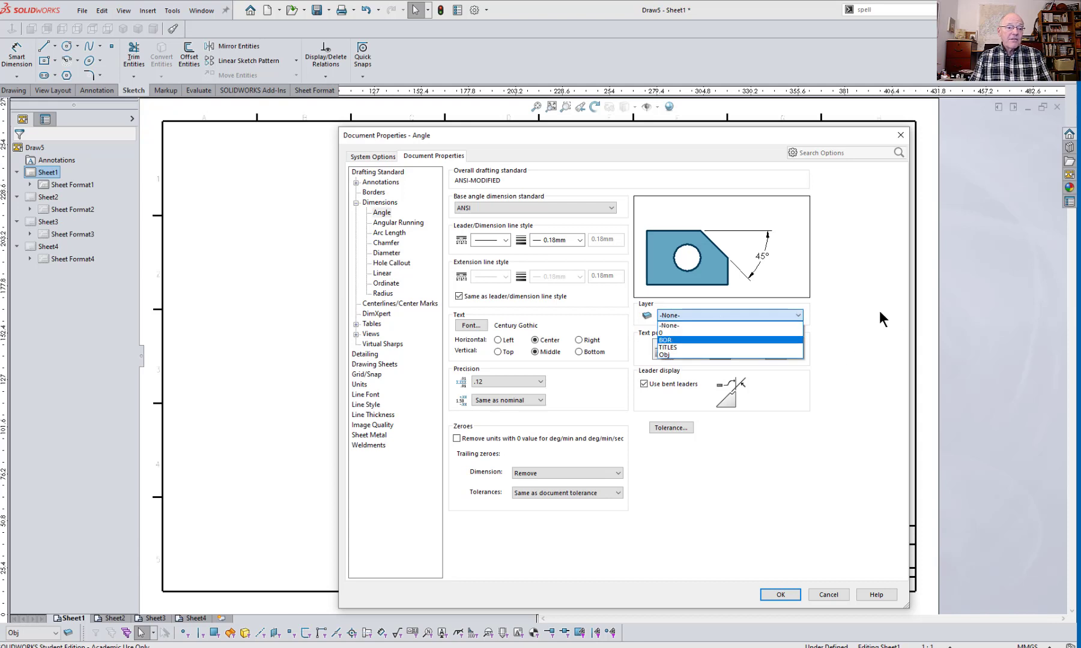
{"action": "key", "text": "Escape"}
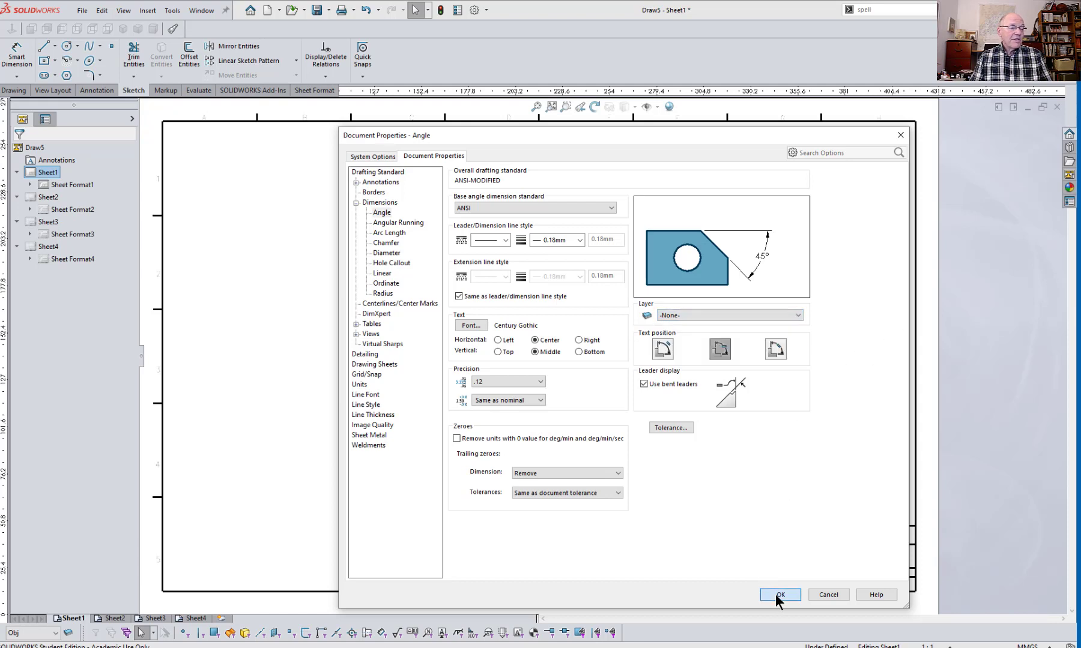
{"action": "left_click", "coordinate": [775, 596]}
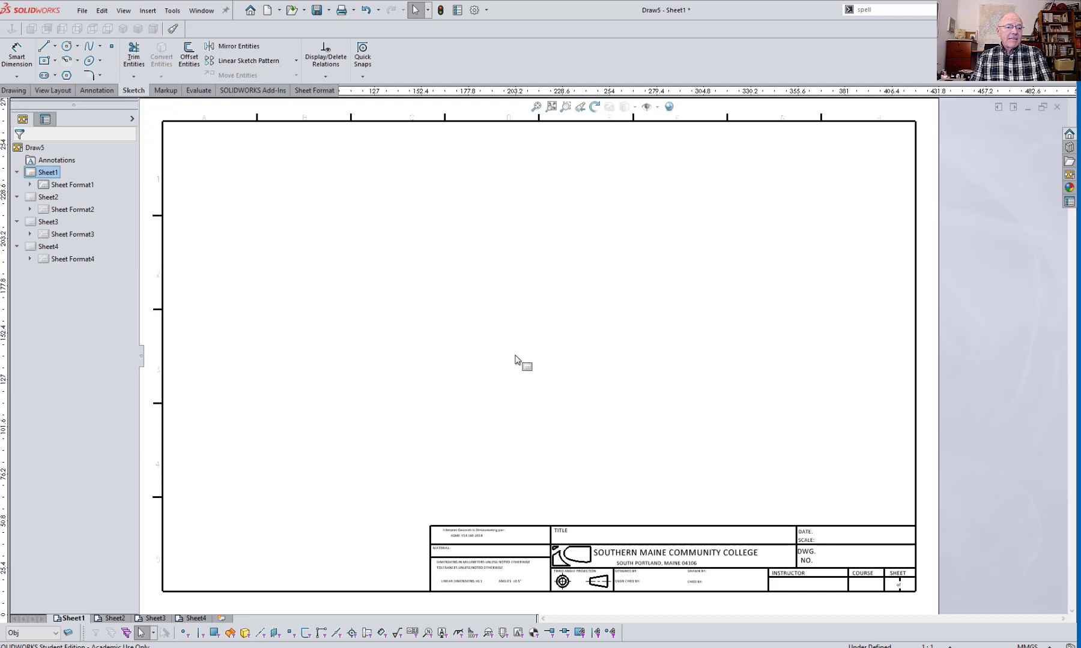
{"action": "key", "text": "f"}
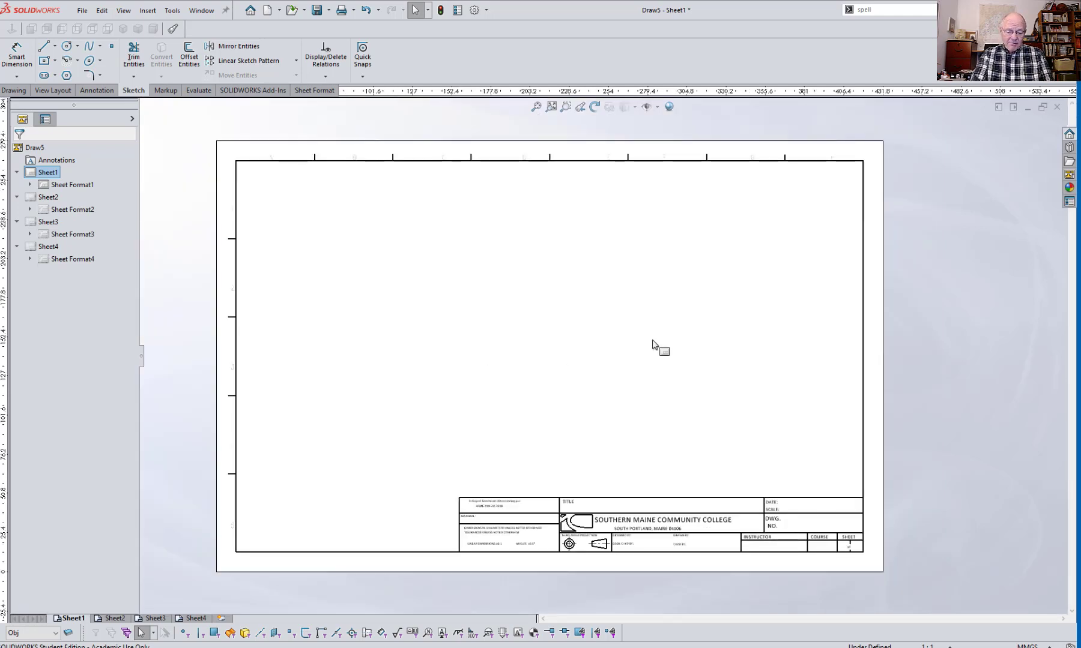